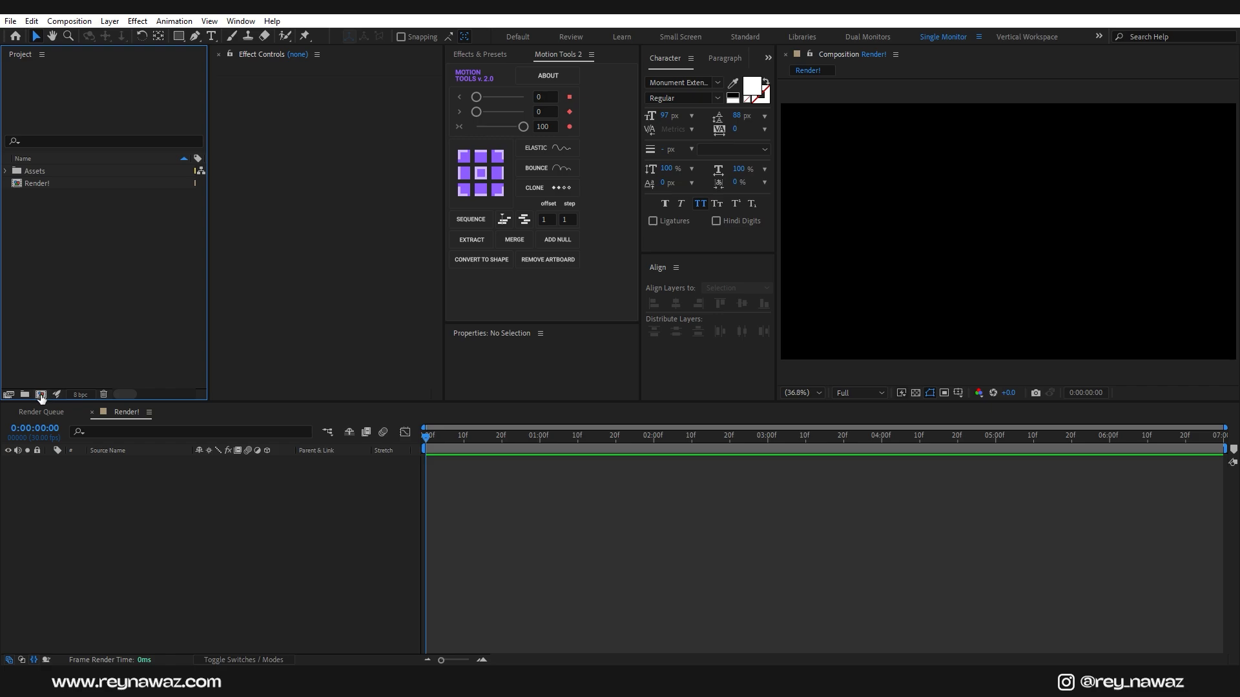
Create a 1920 x 1080 composition named "Text Placeholder" at 30 fps with a 7-second duration
{"action": "left_click", "coordinate": [41, 395]}
{"action": "type", "text": "Text Placeholder"}
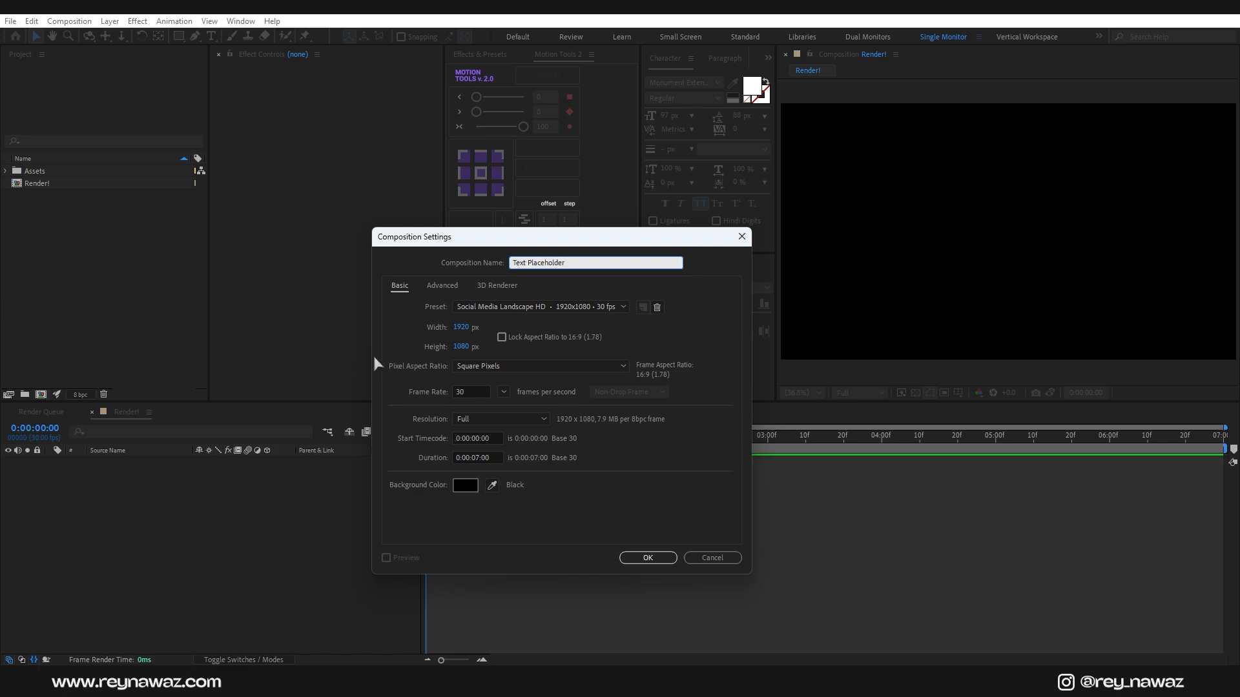
{"action": "left_click", "coordinate": [461, 327]}
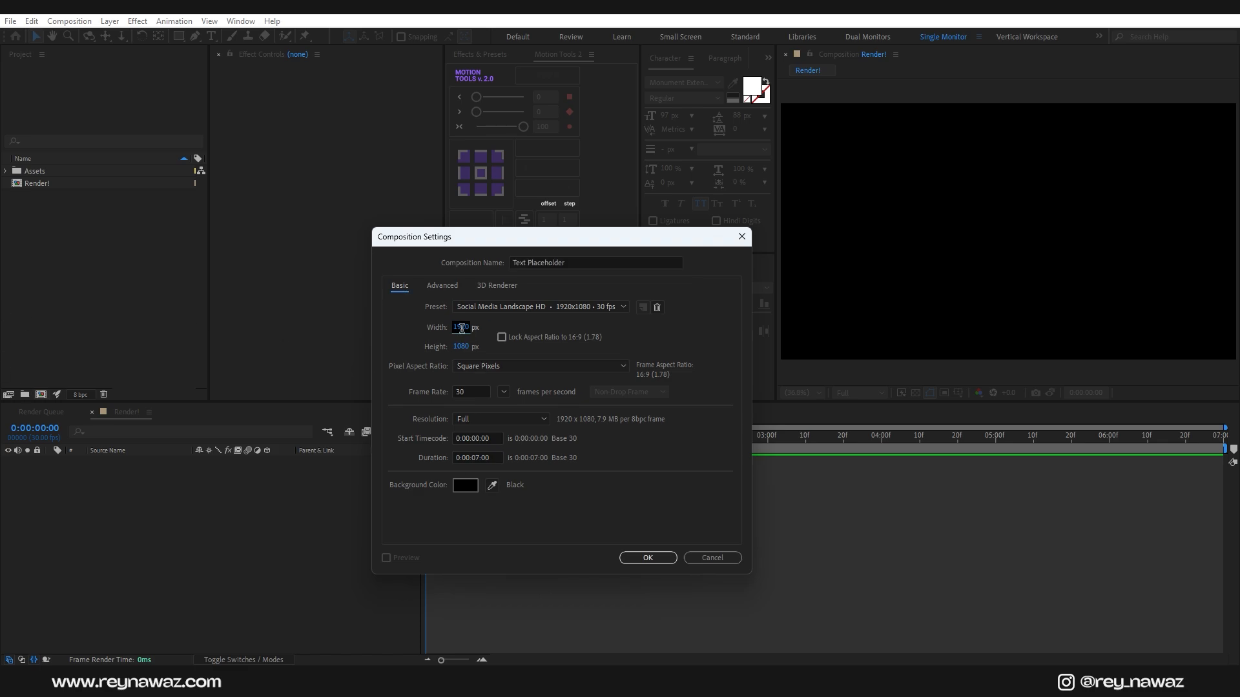
{"action": "key", "text": "Tab"}
{"action": "left_click", "coordinate": [476, 391]}
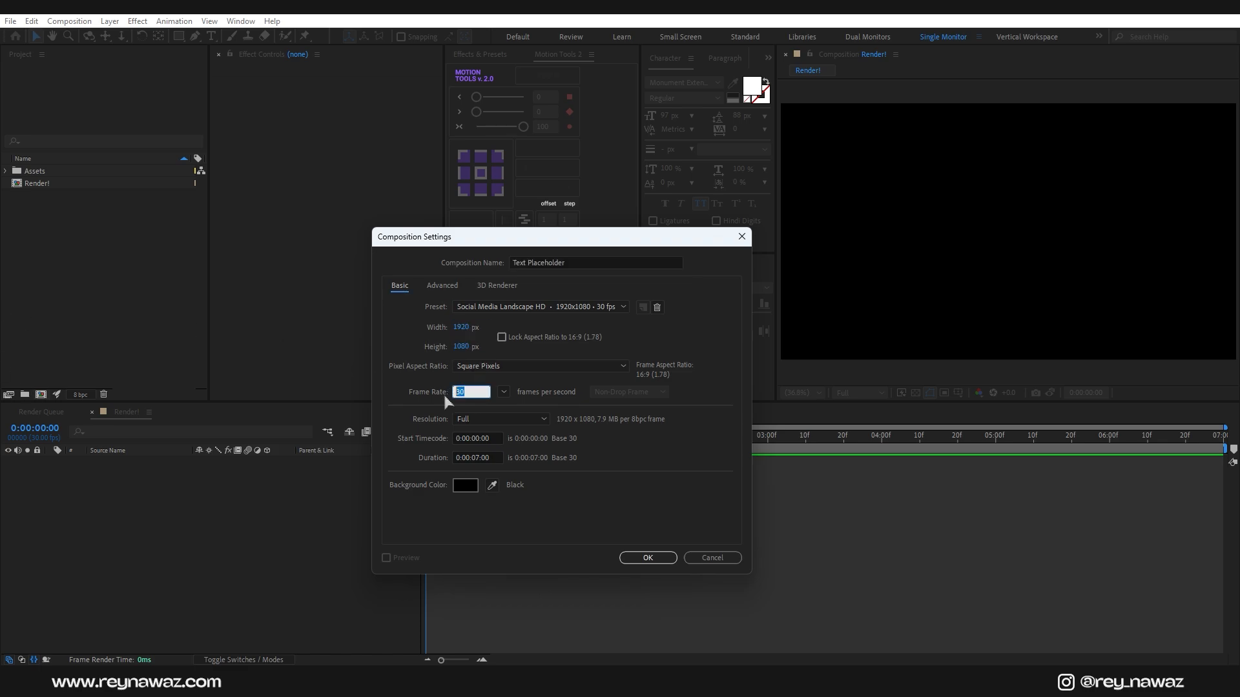
{"action": "left_click", "coordinate": [648, 556]}
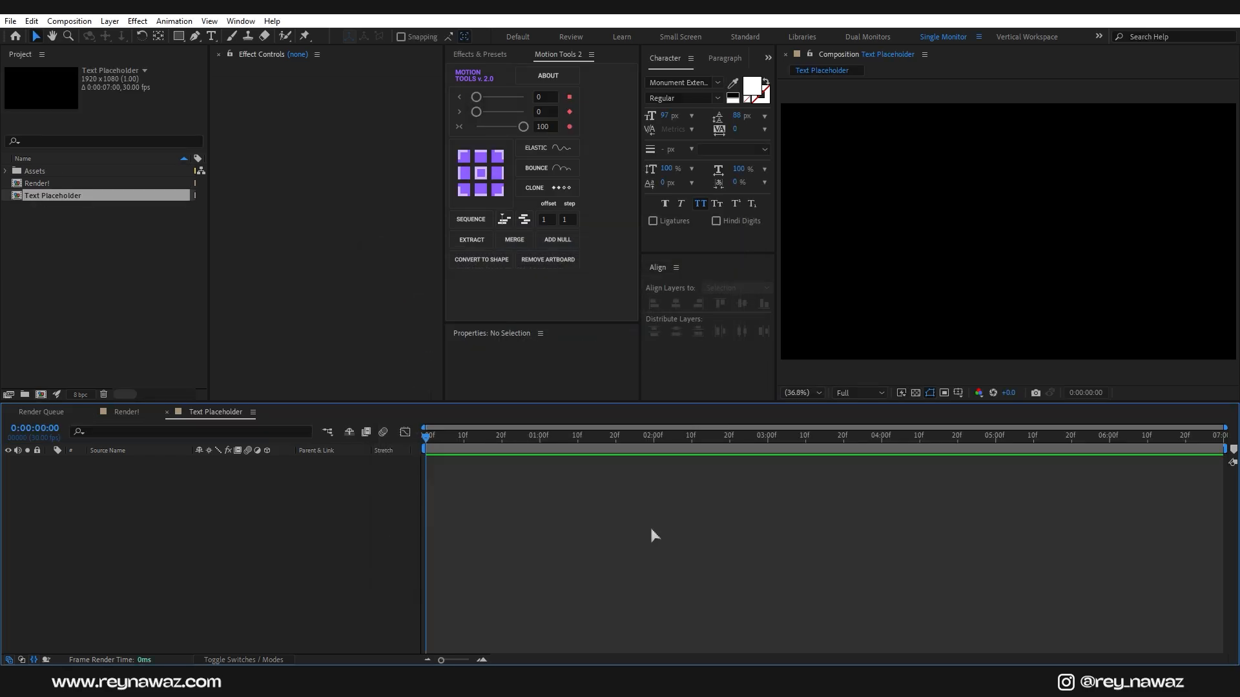
Add a text layer reading "Cinematic Trailer" on two lines in the Text Placeholder composition
{"action": "left_click", "coordinate": [211, 36]}
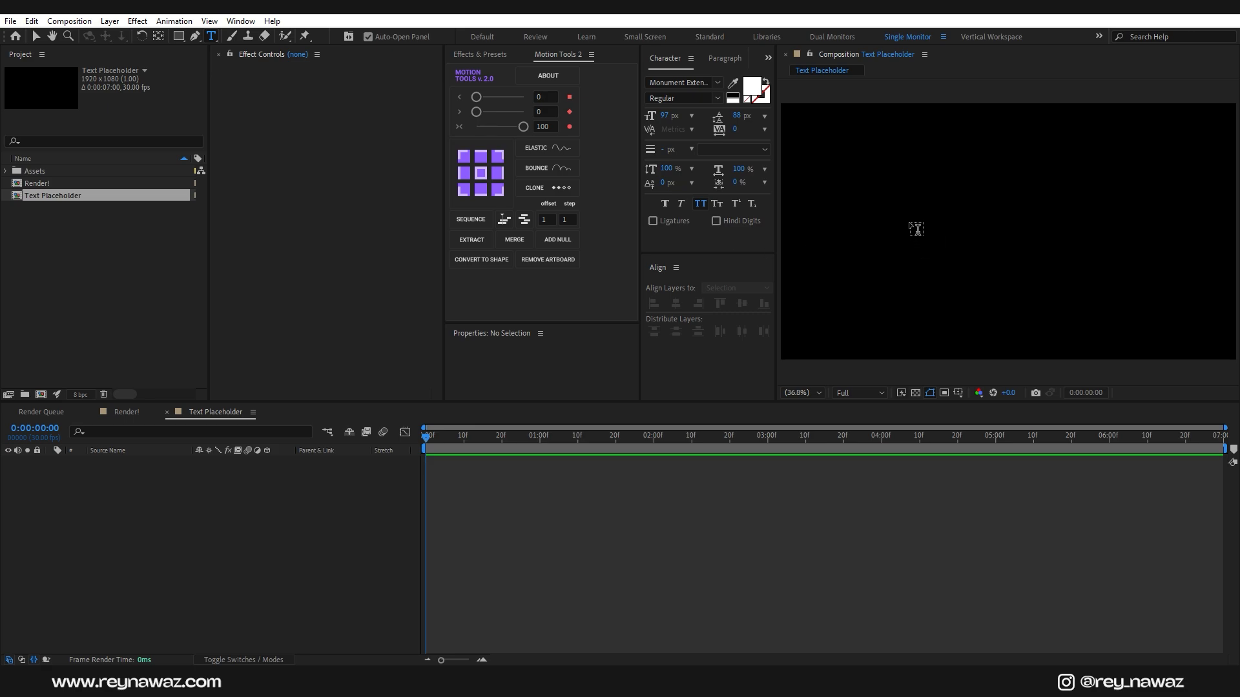
{"action": "left_click", "coordinate": [922, 224]}
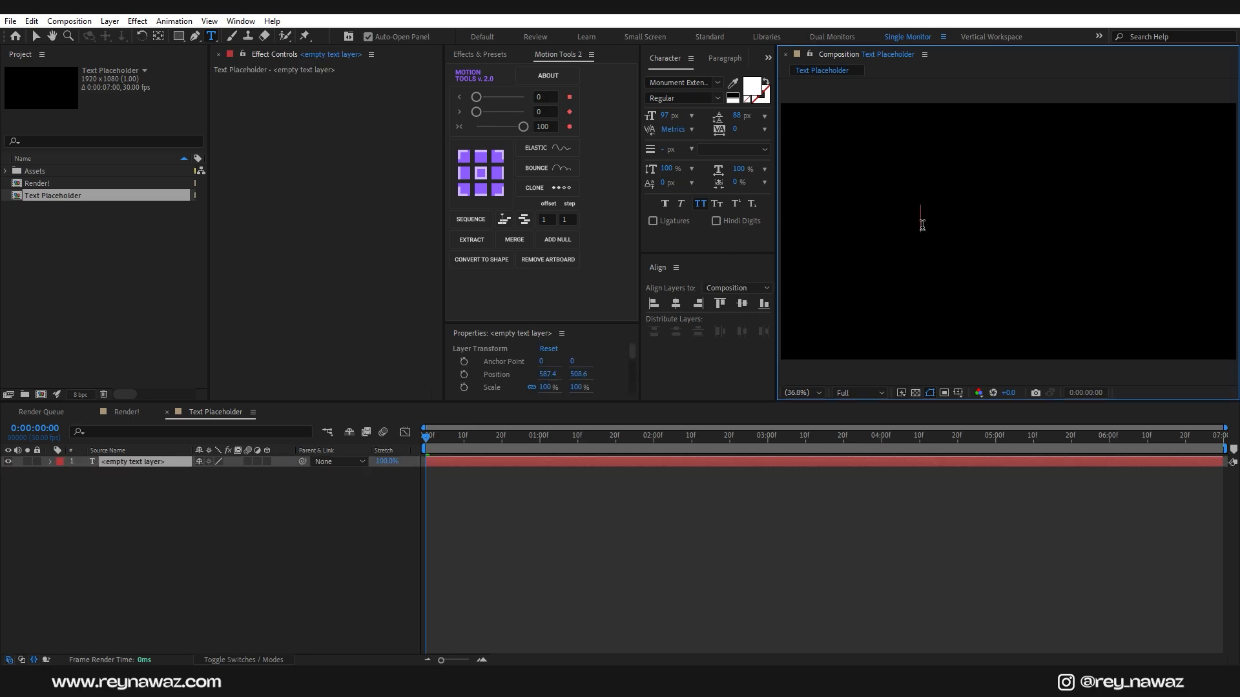
{"action": "type", "text": "Cinematic"}
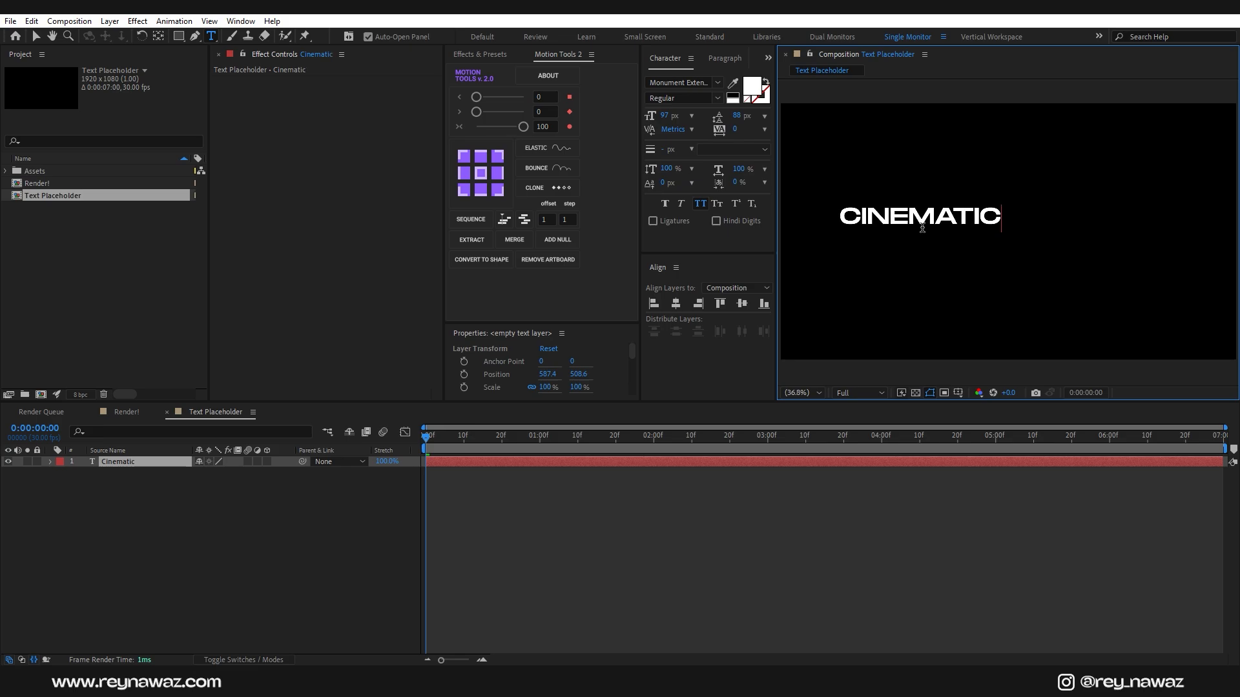
{"action": "type", "text": "Trailer"}
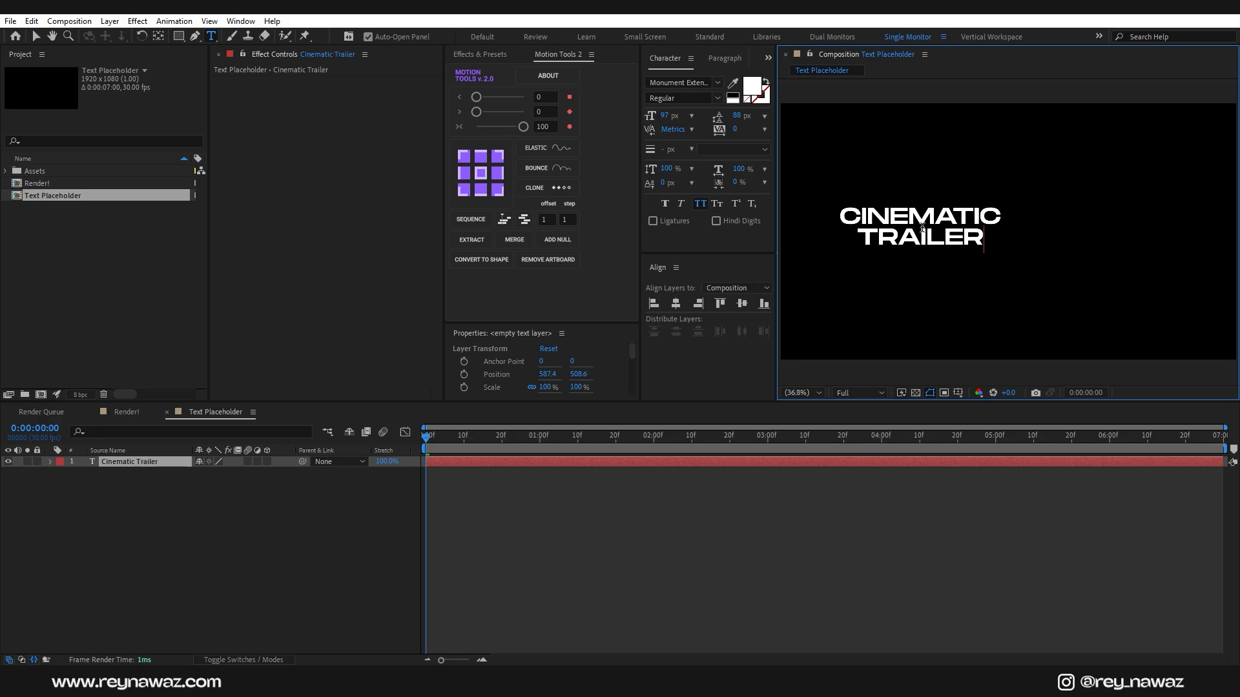
Set the whole title to the Cinzel Regular font and center the layer horizontally and vertically in the composition
{"action": "key", "text": "ctrl+a"}
{"action": "left_click", "coordinate": [700, 83]}
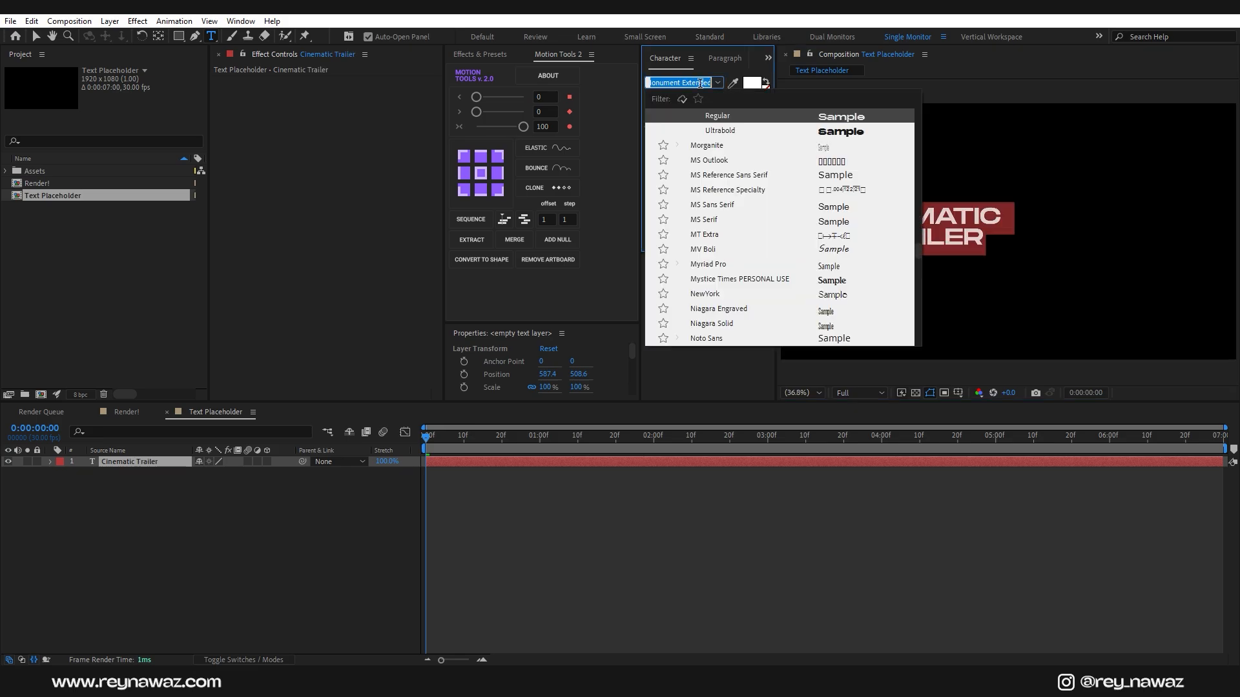
{"action": "type", "text": "ci"}
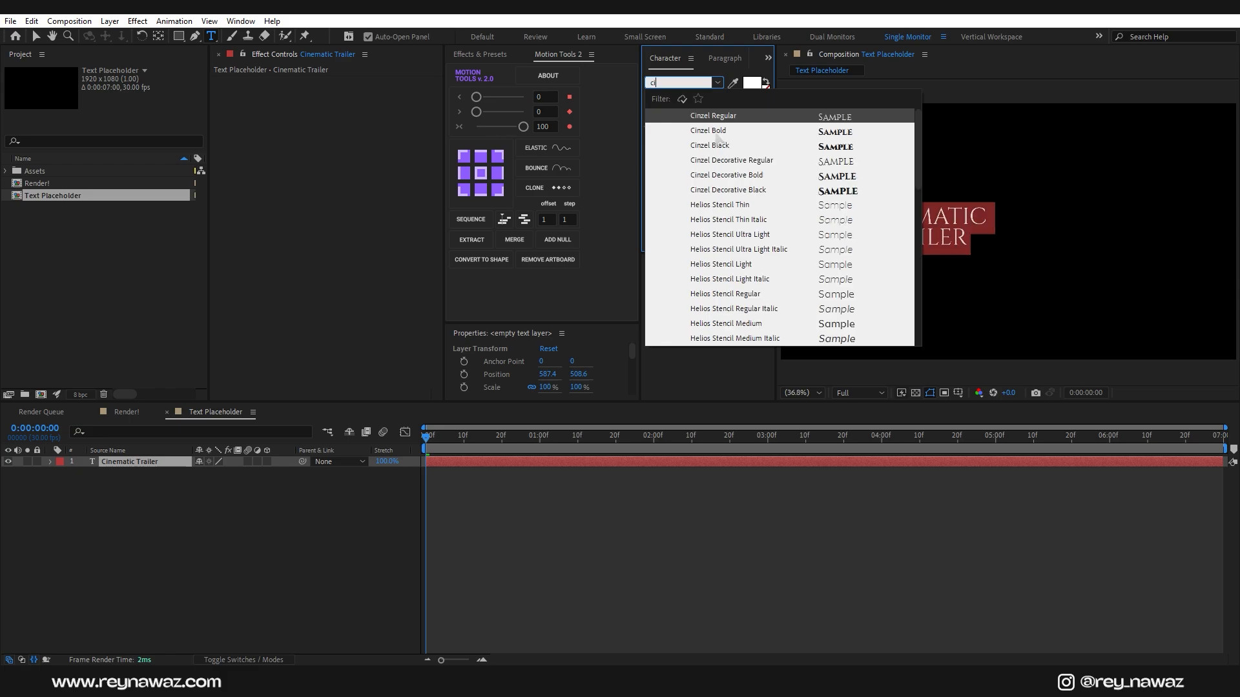
{"action": "left_click", "coordinate": [712, 115]}
{"action": "left_click", "coordinate": [676, 304]}
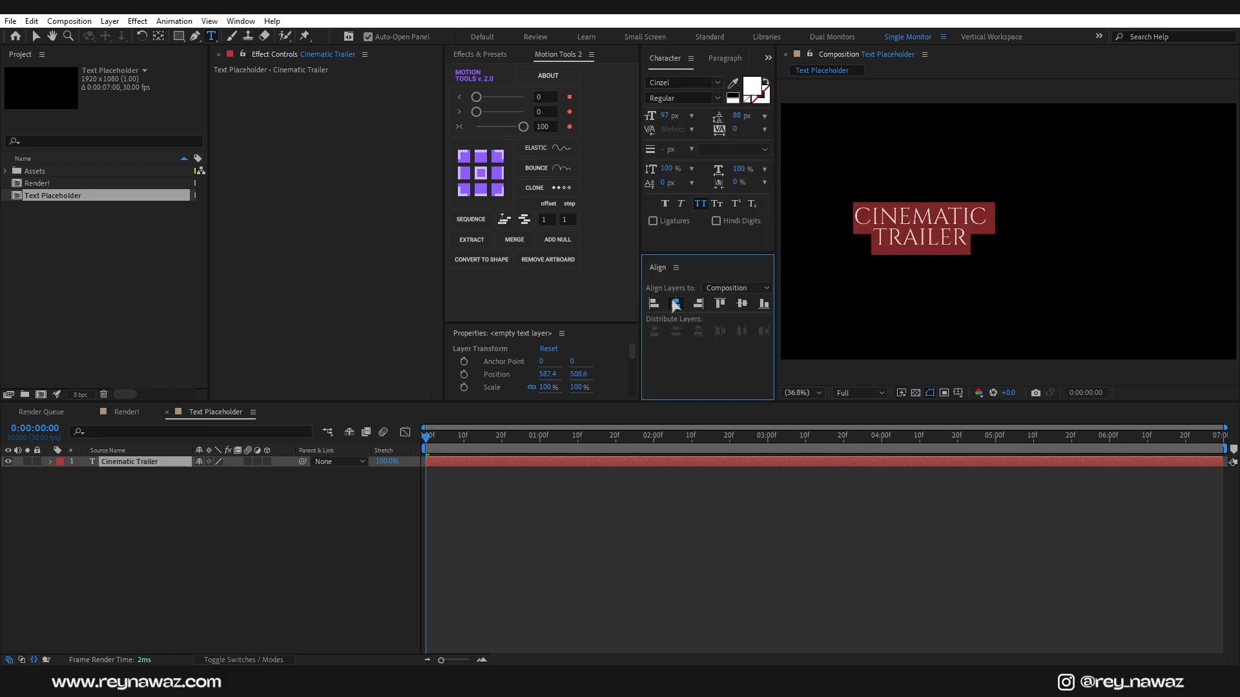
{"action": "left_click", "coordinate": [741, 304]}
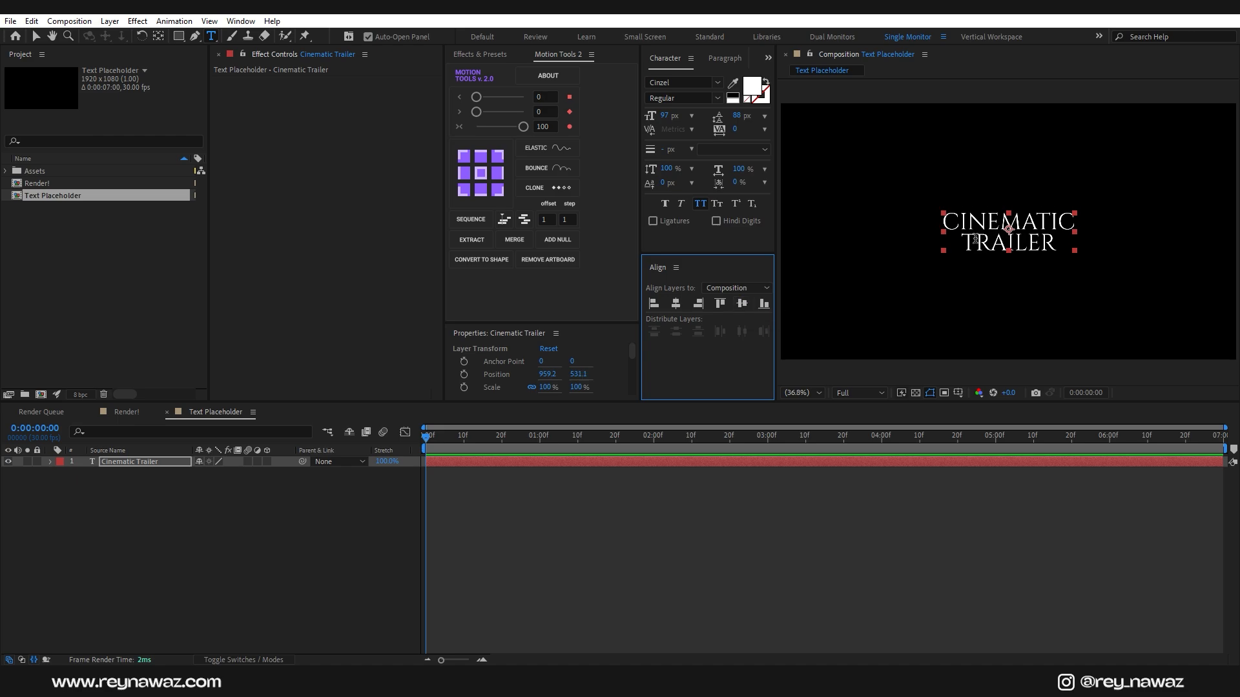
Enlarge only the word "Trailer" to a font size of 238 px with 188 px leading
{"action": "left_click_drag", "start_coordinate": [962, 237], "coordinate": [1056, 241]}
{"action": "left_click", "coordinate": [666, 115]}
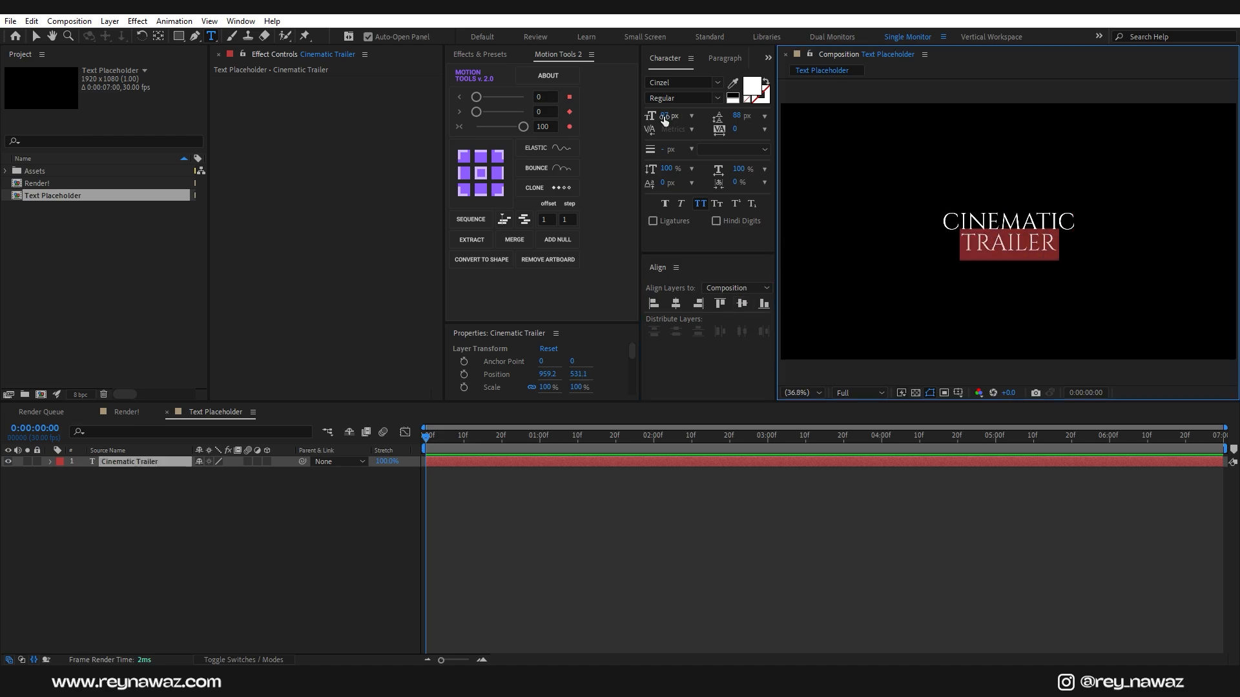
{"action": "type", "text": "165"}
{"action": "key", "text": "Return"}
{"action": "left_click_drag", "start_coordinate": [718, 120], "coordinate": [802, 120]}
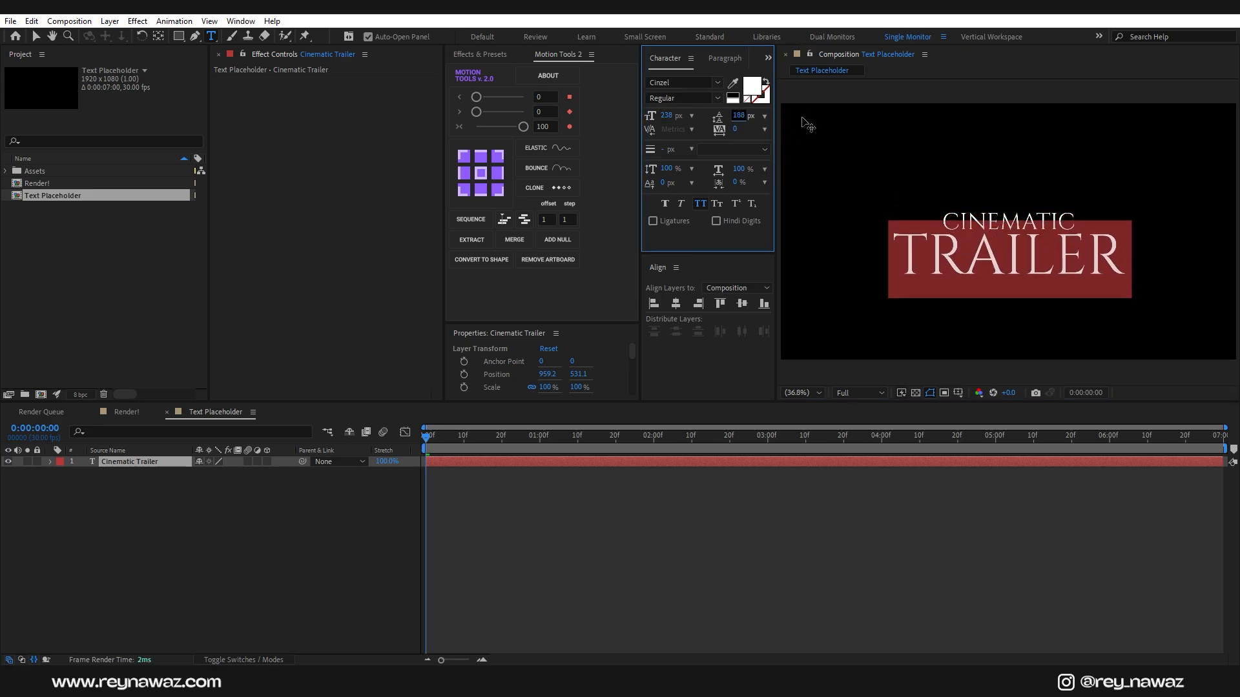
Re-center the resized title layer vertically and horizontally in the composition and return to the Selection tool
{"action": "left_click", "coordinate": [153, 464]}
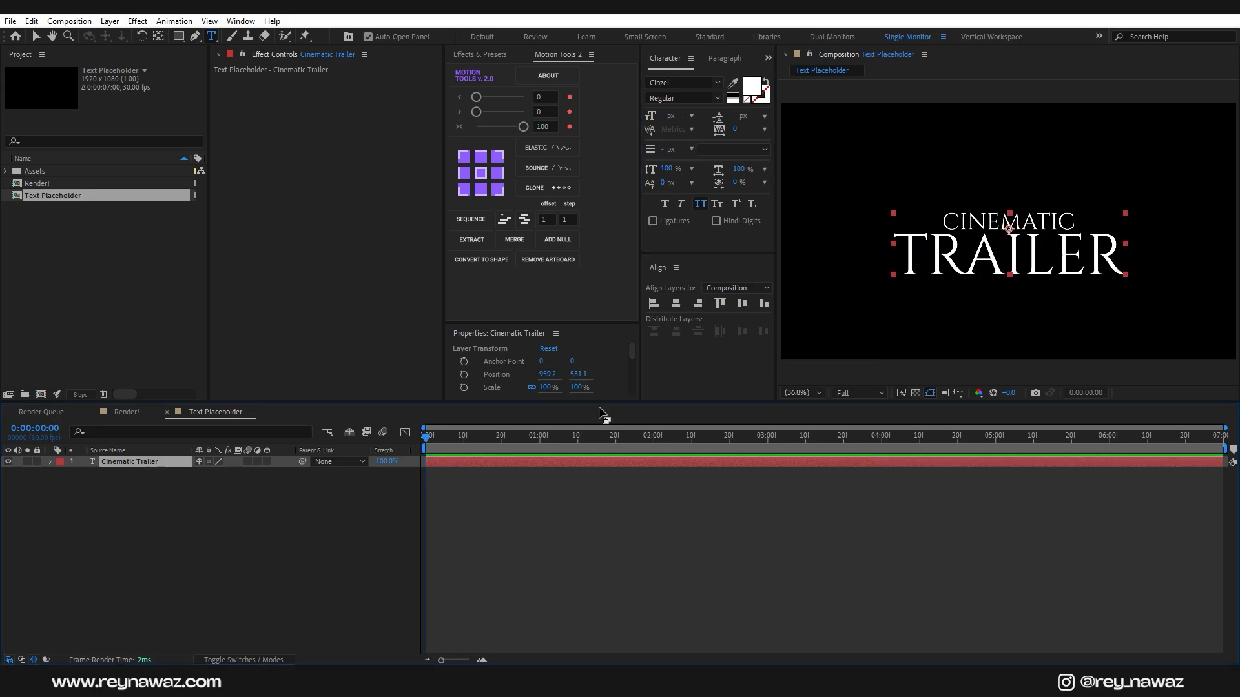
{"action": "left_click", "coordinate": [741, 304]}
{"action": "left_click", "coordinate": [676, 303]}
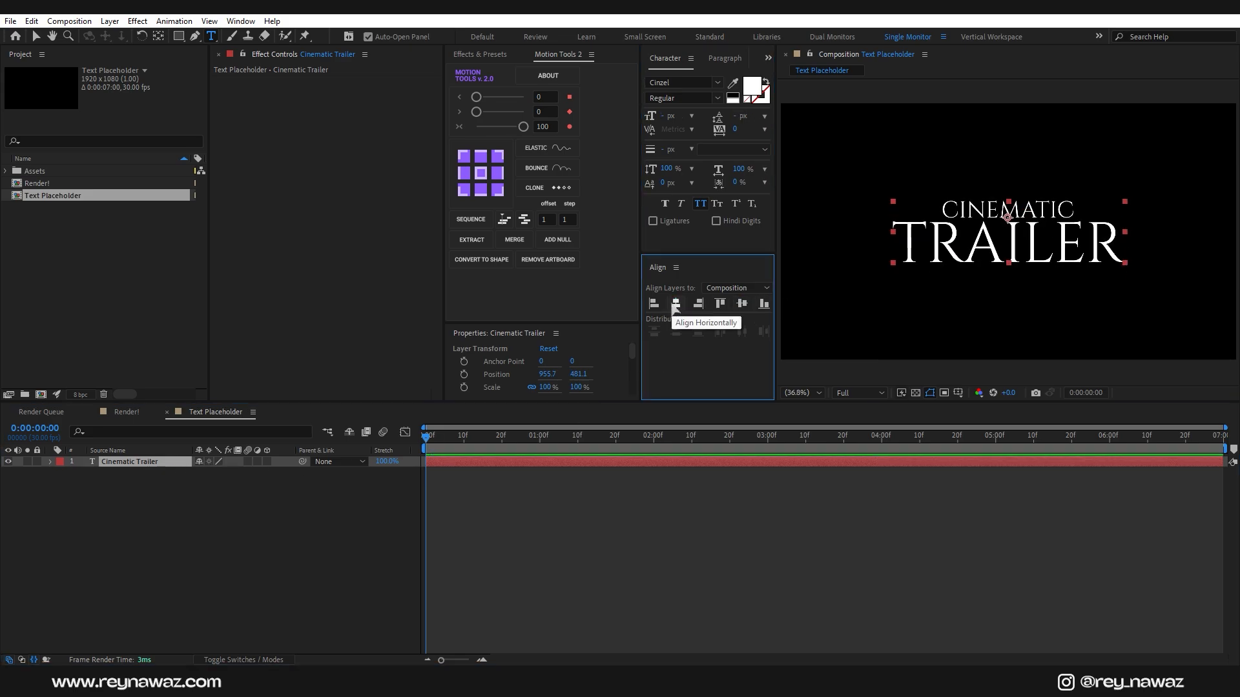
{"action": "key", "text": "v"}
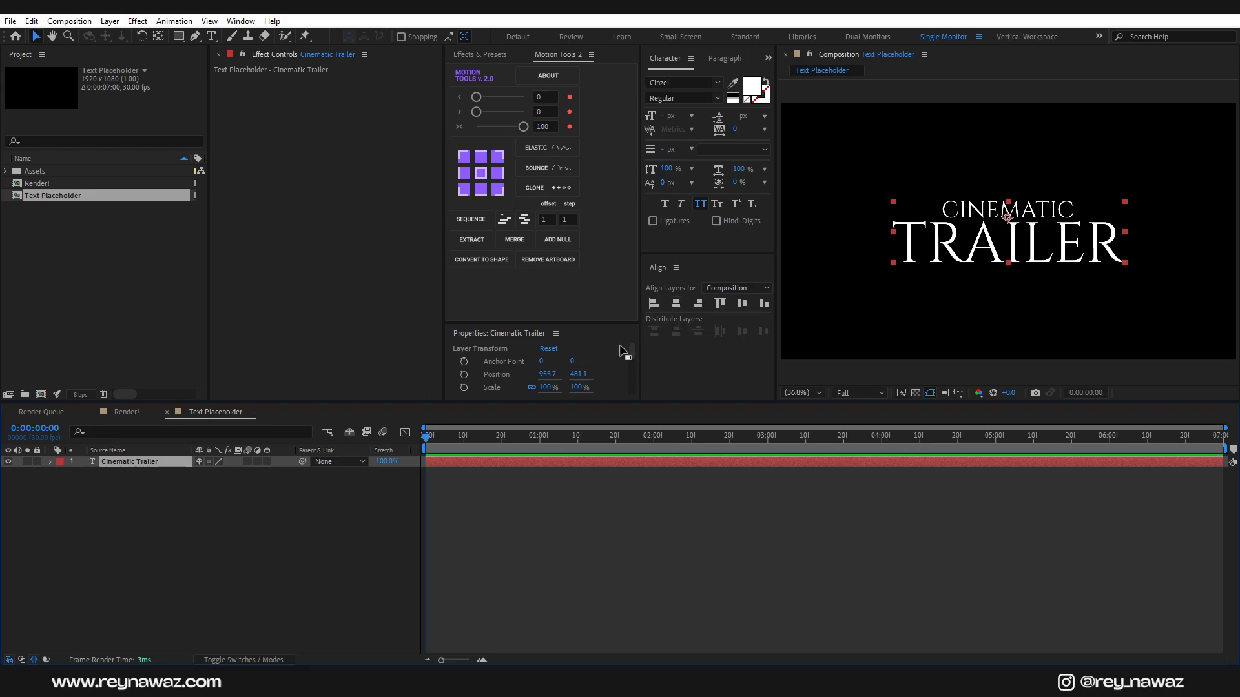
Add a Tracking animator to the Cinematic Trailer text layer
{"action": "left_click", "coordinate": [51, 462]}
{"action": "left_click", "coordinate": [86, 476]}
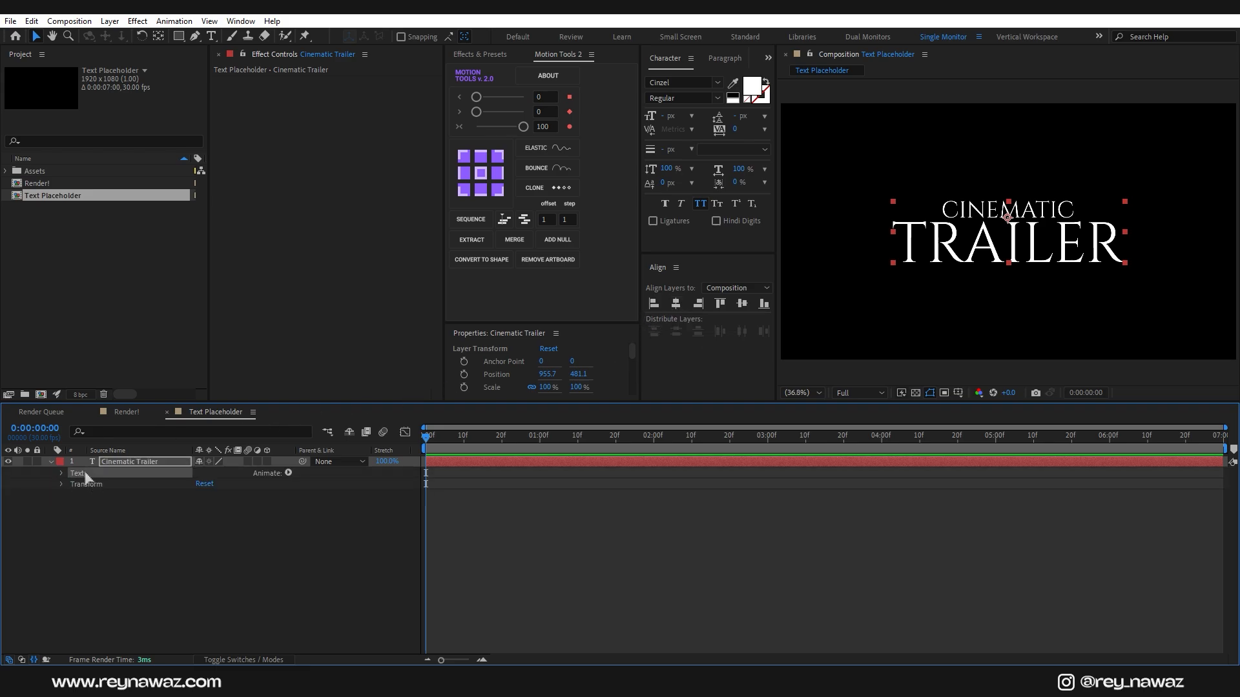
{"action": "left_click", "coordinate": [288, 473]}
{"action": "left_click", "coordinate": [348, 379]}
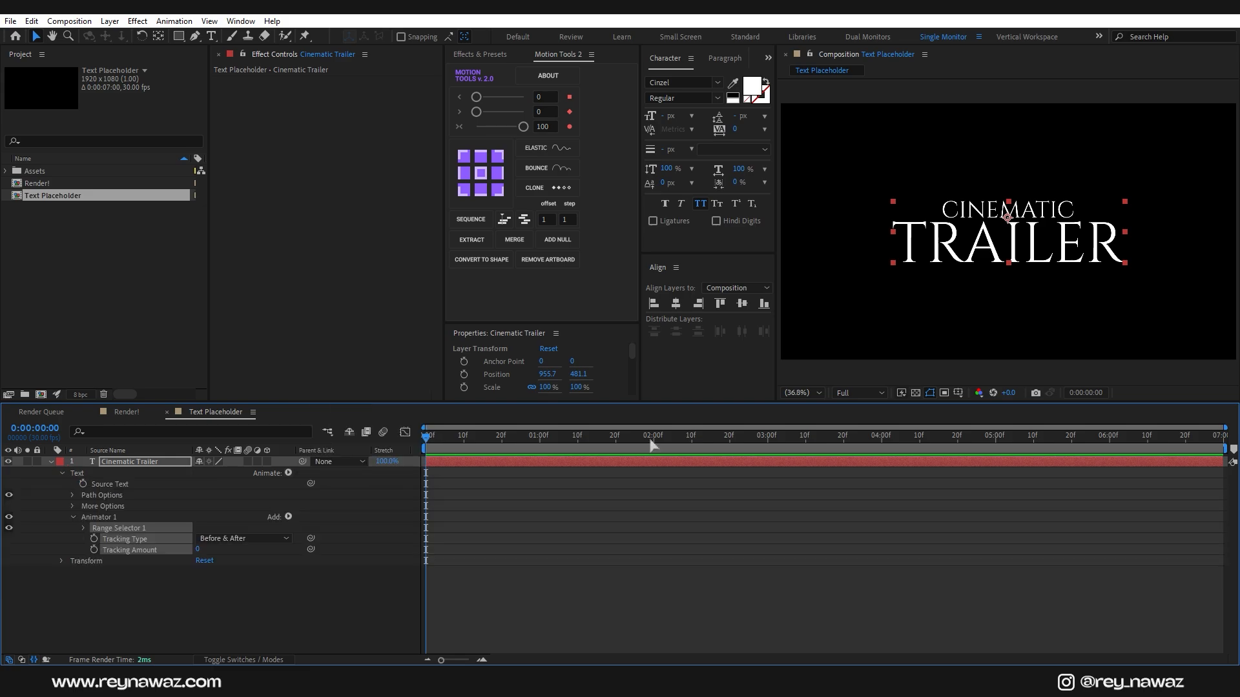
Keyframe Tracking Amount at 0 on the 2-second mark and at 168 on the first frame
{"action": "left_click", "coordinate": [653, 442]}
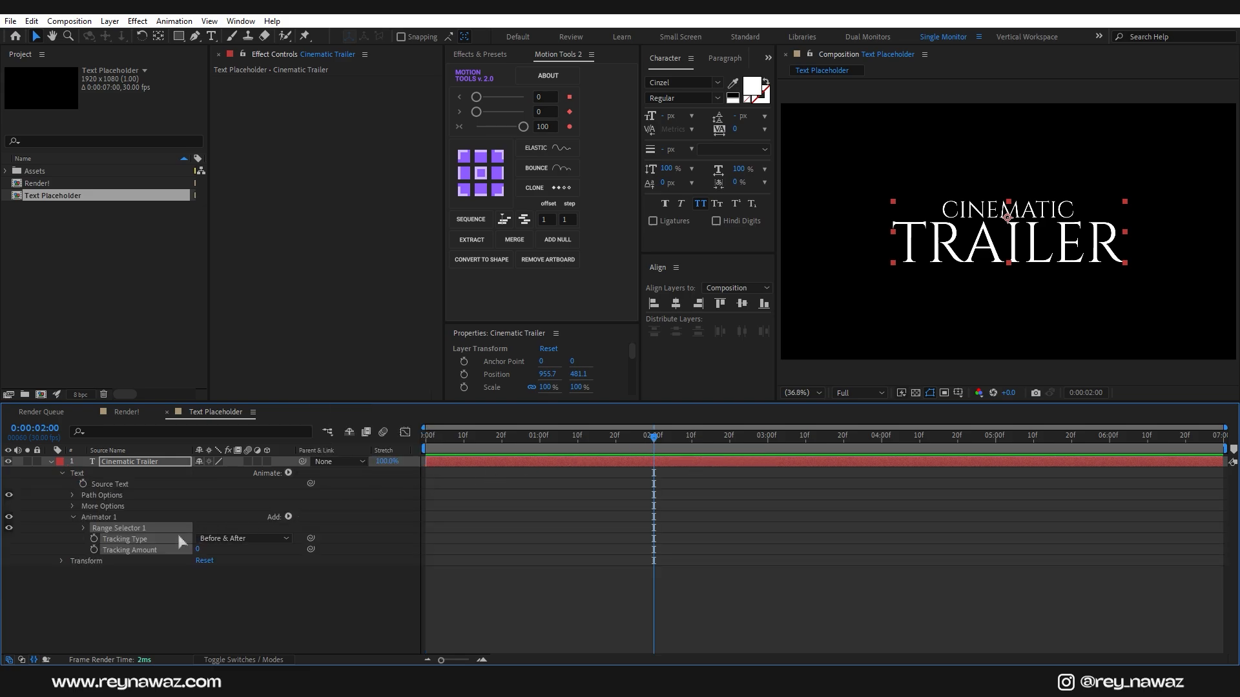
{"action": "left_click", "coordinate": [94, 550]}
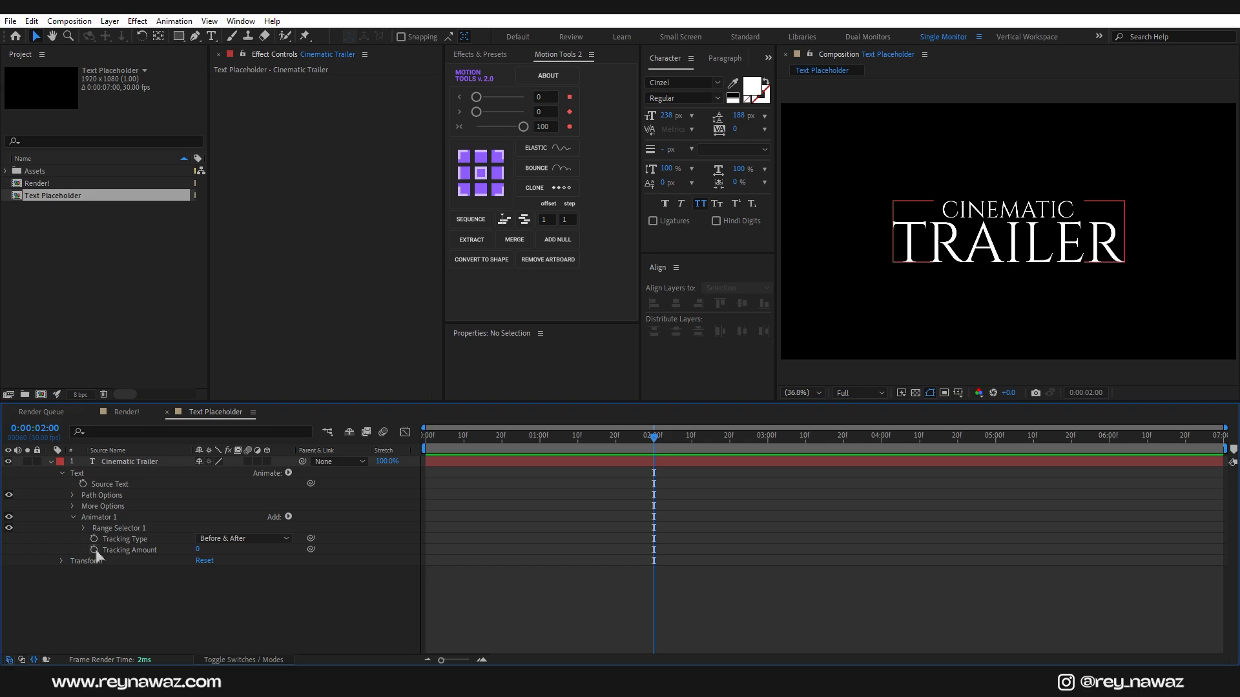
{"action": "left_click_drag", "start_coordinate": [653, 436], "coordinate": [405, 456]}
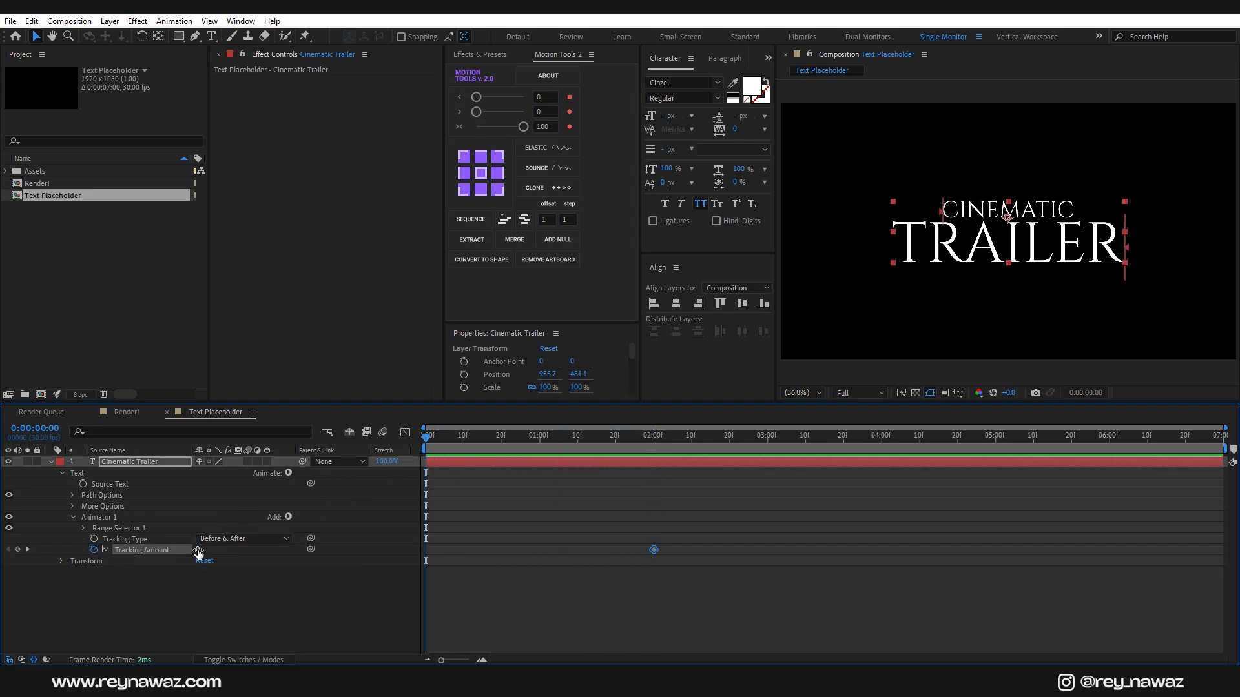
{"action": "left_click_drag", "start_coordinate": [198, 549], "coordinate": [306, 550]}
Apply Easy Ease to both Tracking Amount keyframes
{"action": "left_click_drag", "start_coordinate": [743, 523], "coordinate": [395, 603]}
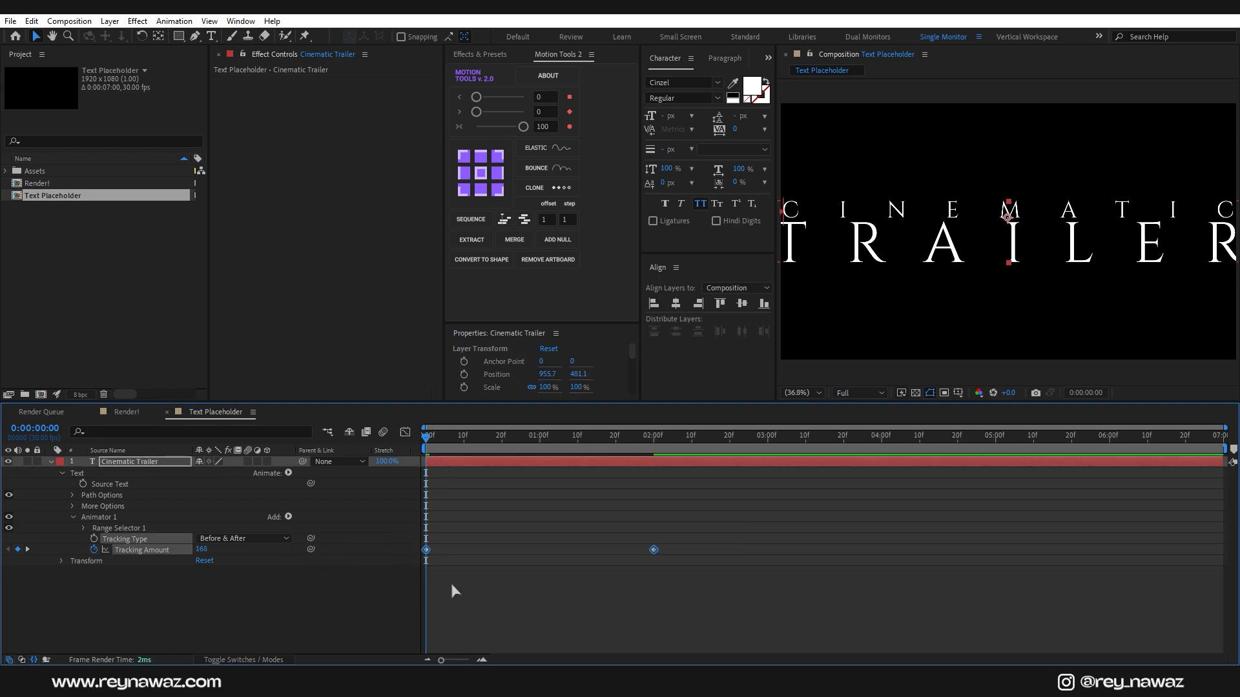
{"action": "right_click", "coordinate": [654, 550]}
{"action": "mouse_move", "coordinate": [693, 545]}
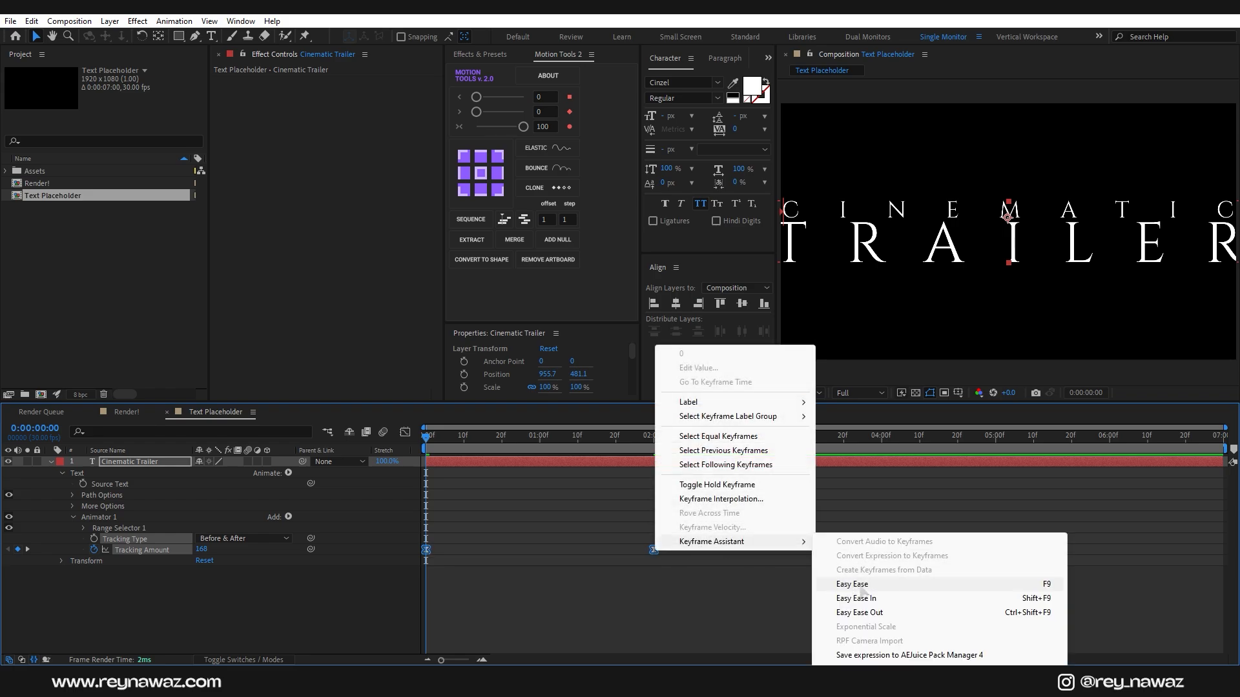
{"action": "left_click", "coordinate": [581, 510]}
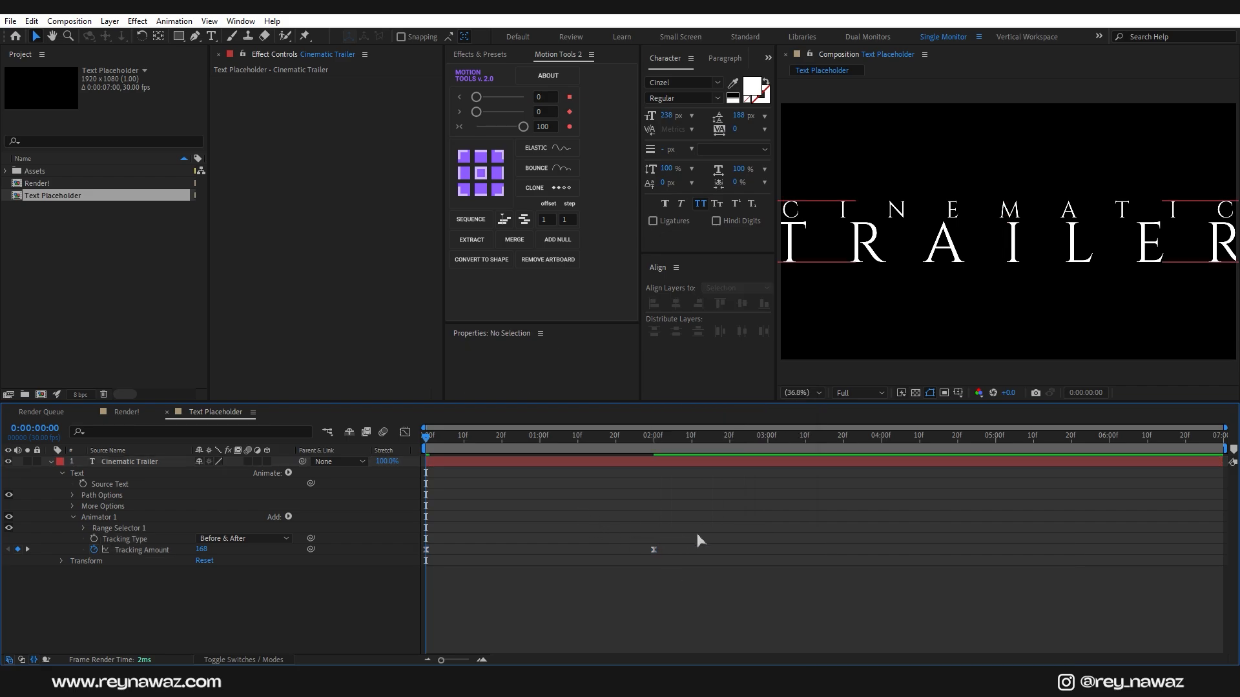
Reshape the Tracking Amount speed curve in the Graph Editor so it peaks just after the start and slows gradually toward 2 seconds
{"action": "left_click_drag", "start_coordinate": [696, 532], "coordinate": [416, 581]}
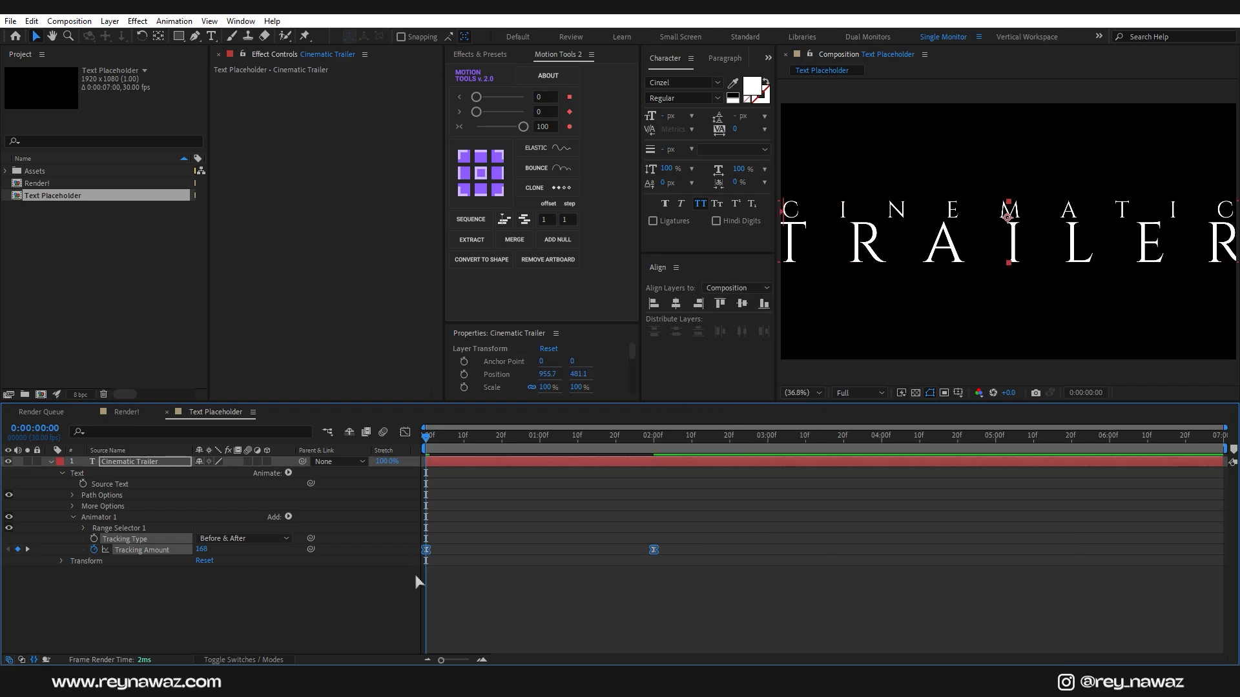
{"action": "left_click", "coordinate": [405, 433]}
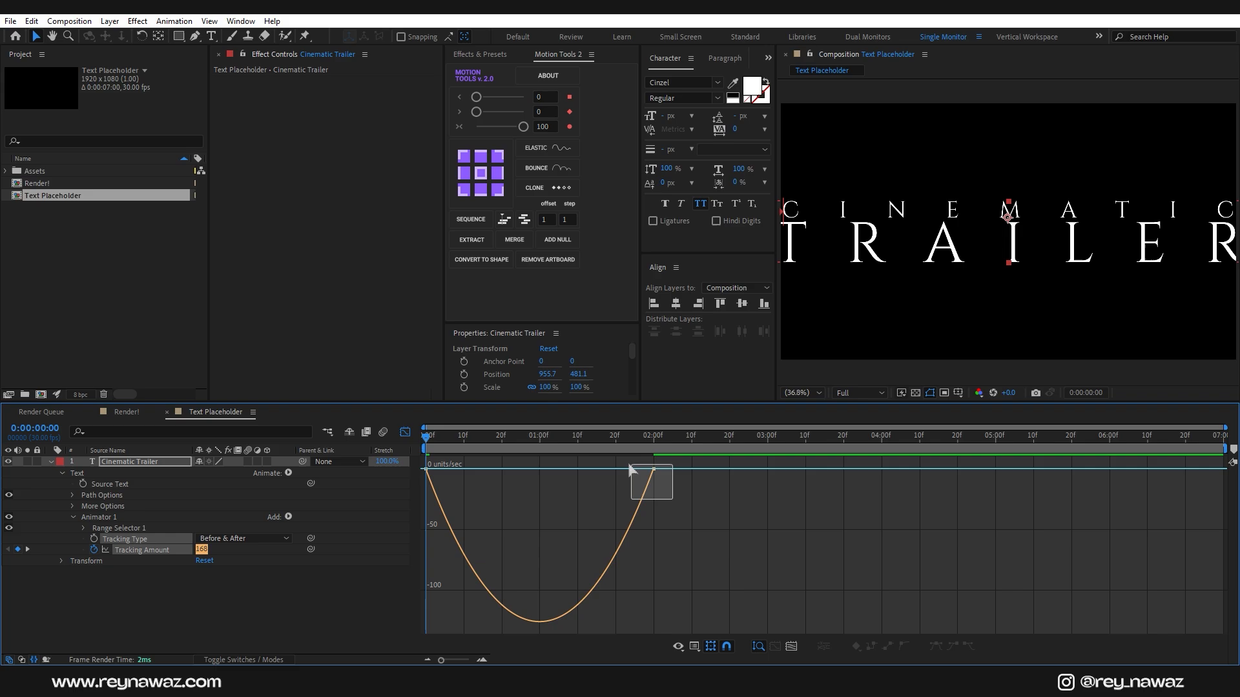
{"action": "left_click_drag", "start_coordinate": [616, 472], "coordinate": [439, 469]}
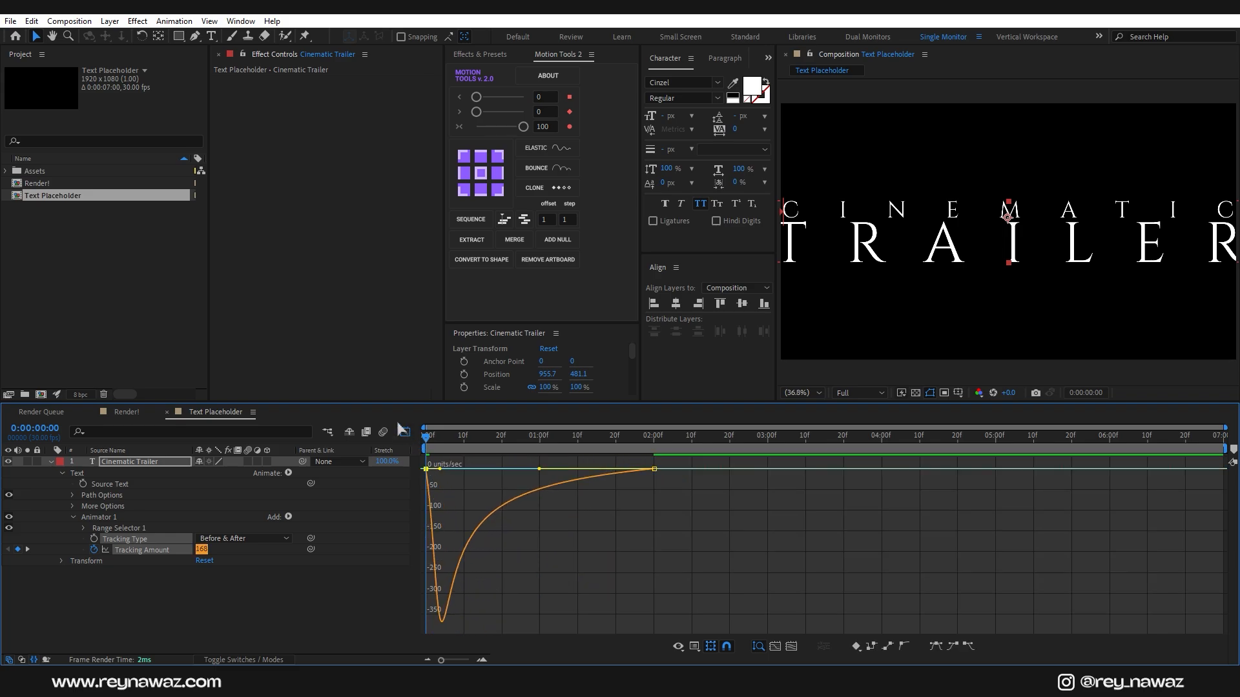
{"action": "left_click", "coordinate": [405, 433]}
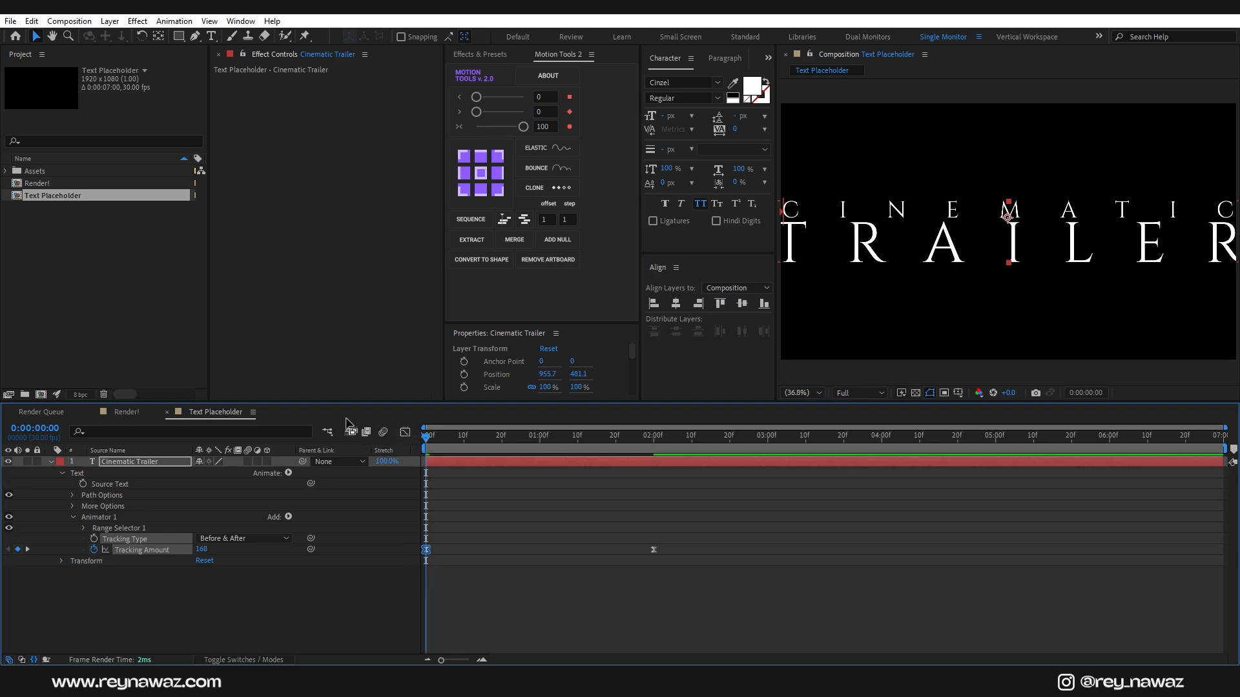
Add a black 1920 x 1080 solid named "BG" to the Render! composition
{"action": "left_click", "coordinate": [126, 412]}
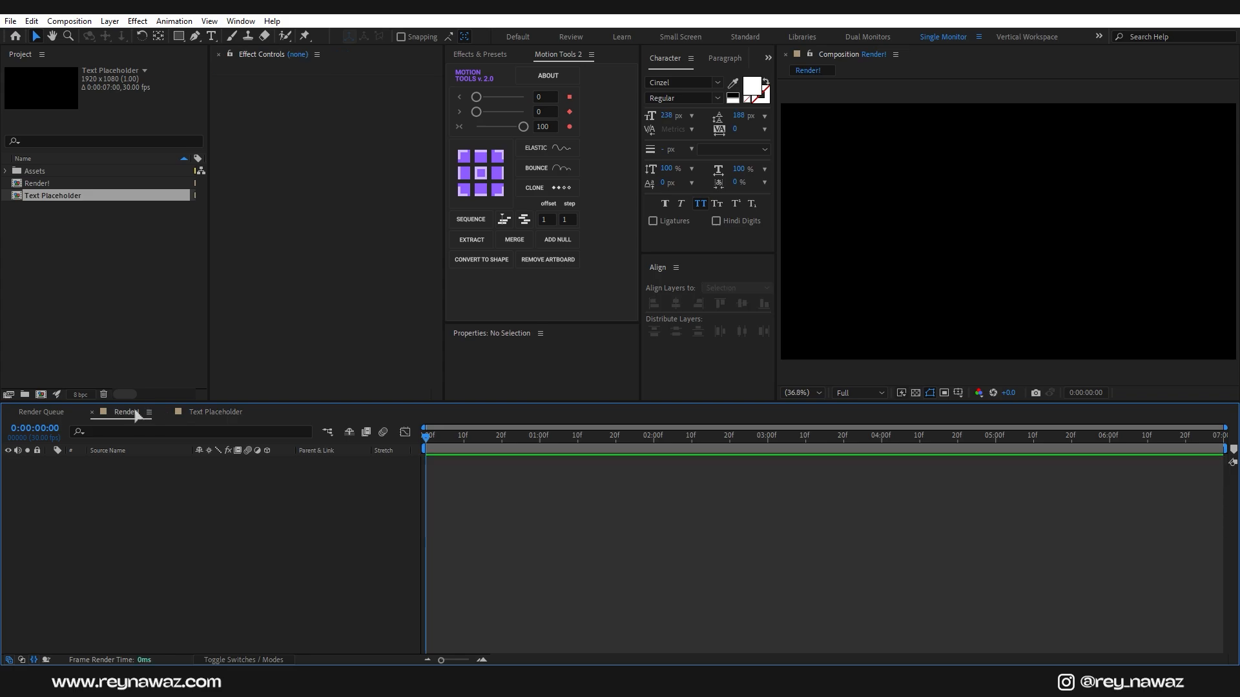
{"action": "right_click", "coordinate": [212, 490]}
{"action": "mouse_move", "coordinate": [335, 498]}
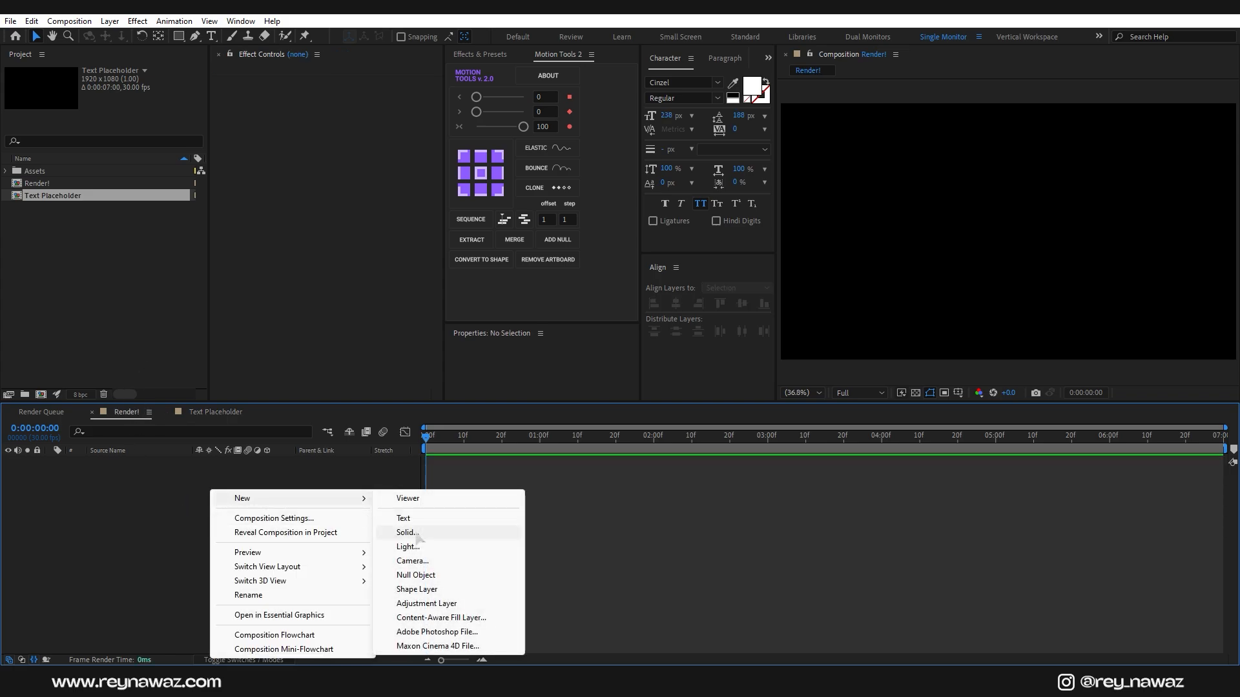
{"action": "left_click", "coordinate": [417, 535]}
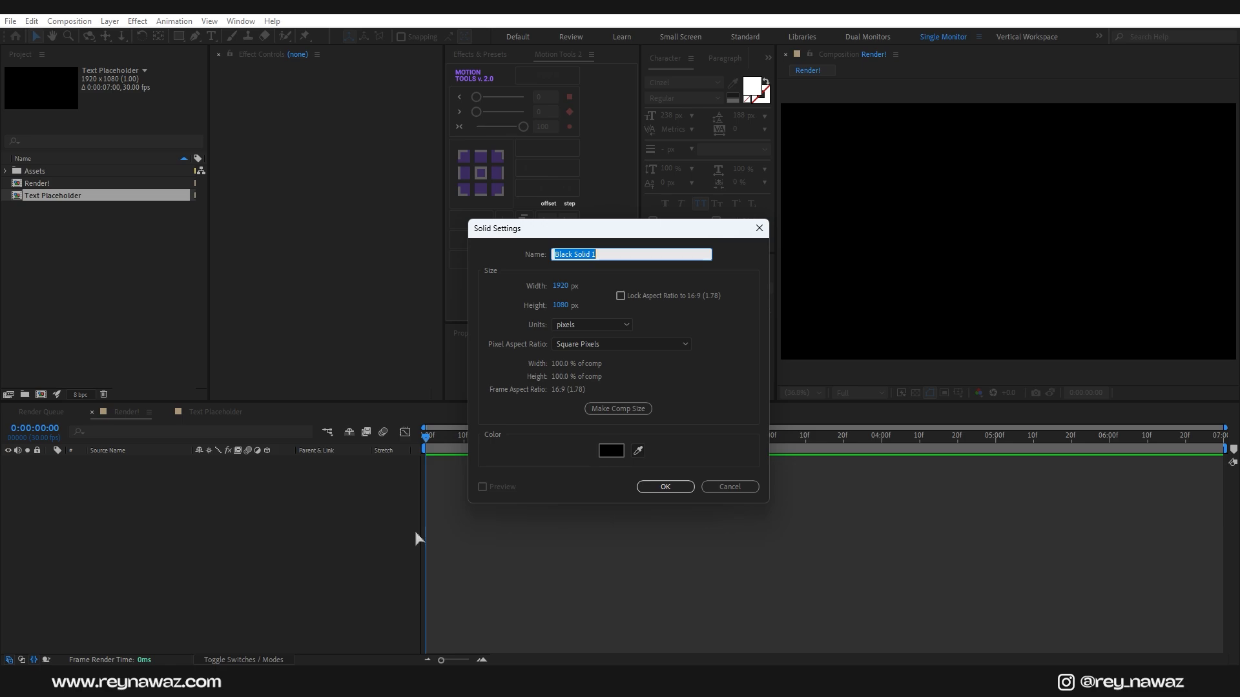
{"action": "type", "text": "BG"}
{"action": "left_click", "coordinate": [611, 451]}
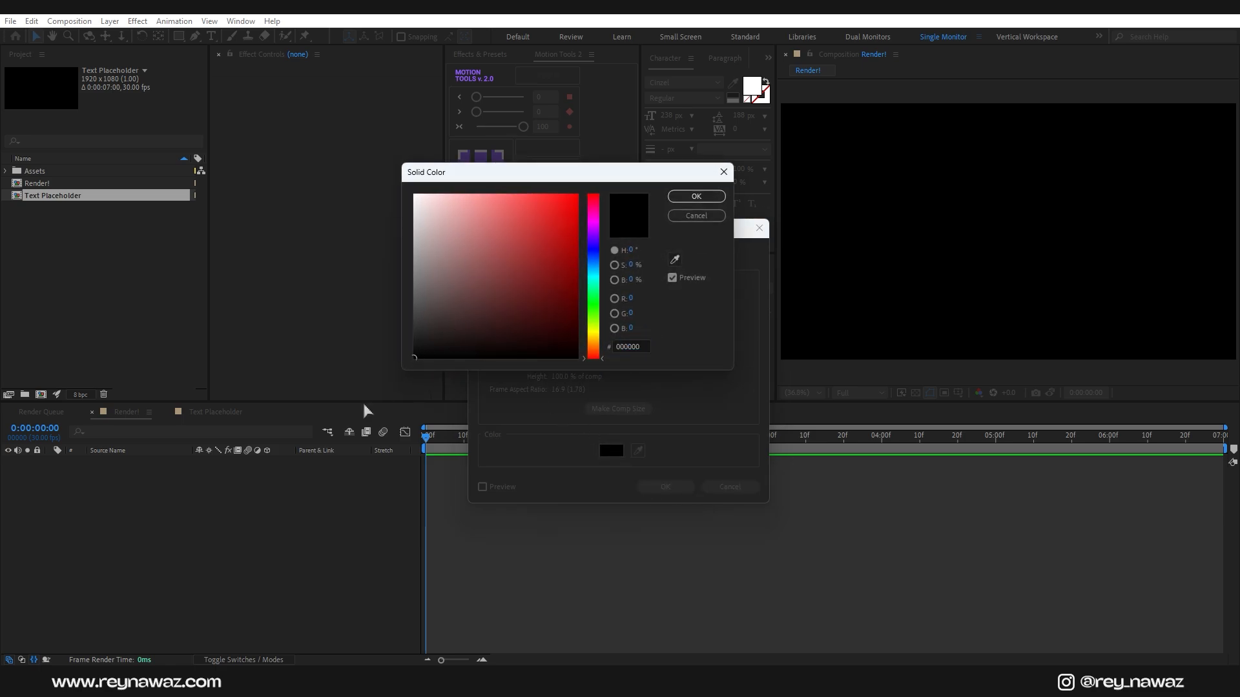
{"action": "left_click", "coordinate": [713, 201]}
{"action": "left_click", "coordinate": [665, 487]}
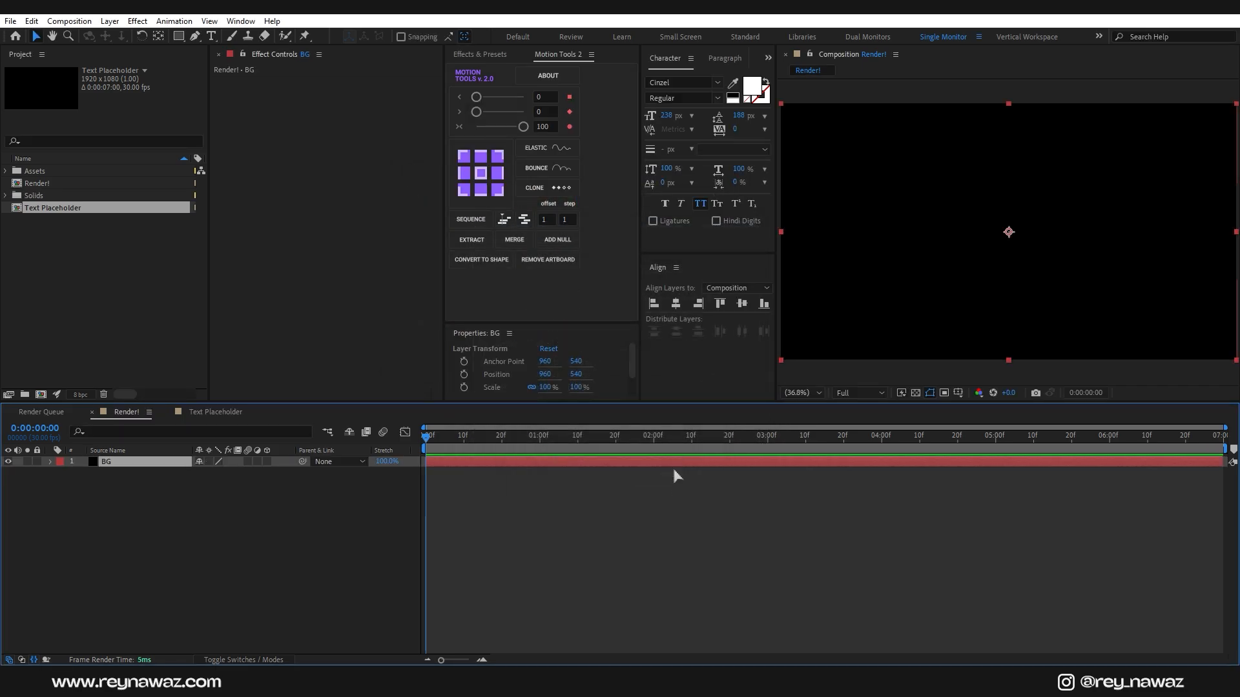
Find the 4-Color Gradient effect and apply it to the BG solid
{"action": "left_click", "coordinate": [481, 54]}
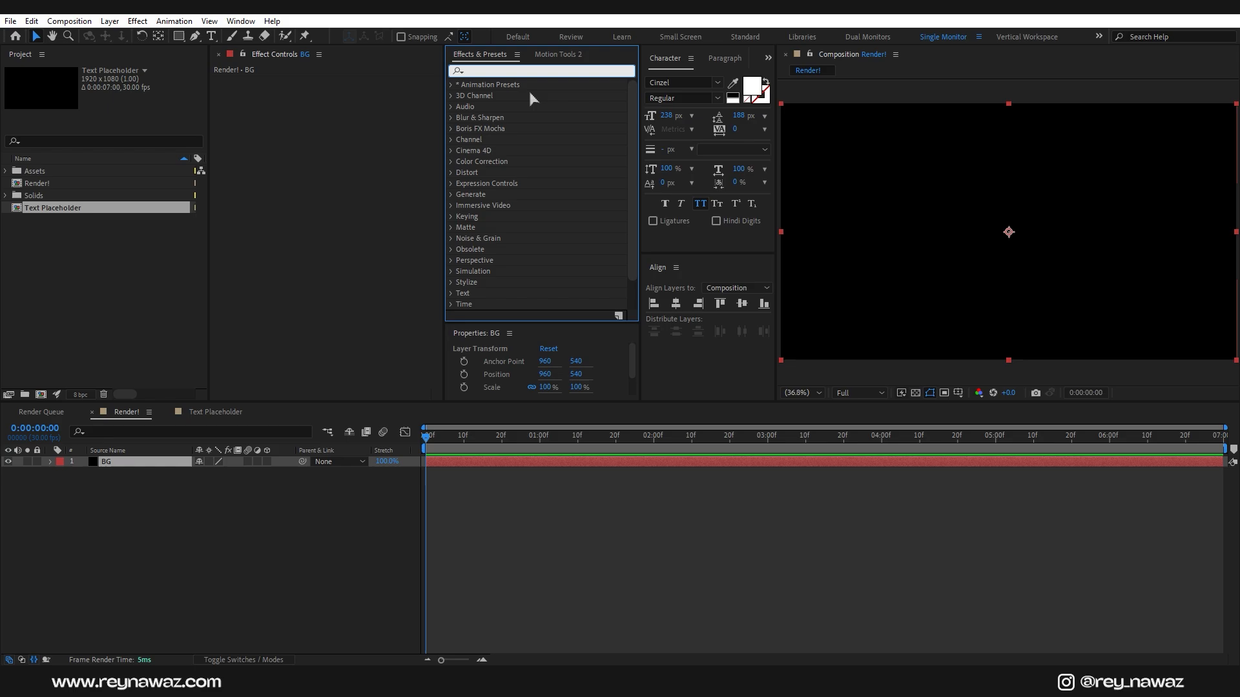
{"action": "type", "text": "4"}
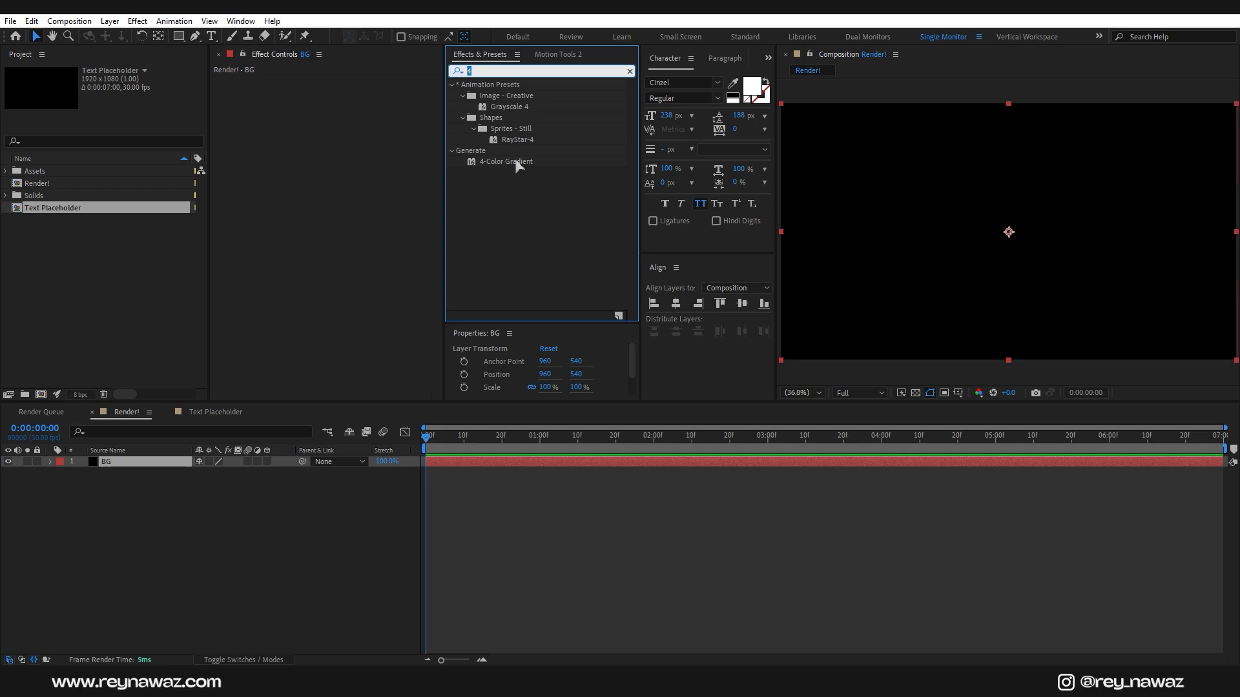
{"action": "left_click_drag", "start_coordinate": [517, 167], "coordinate": [138, 468]}
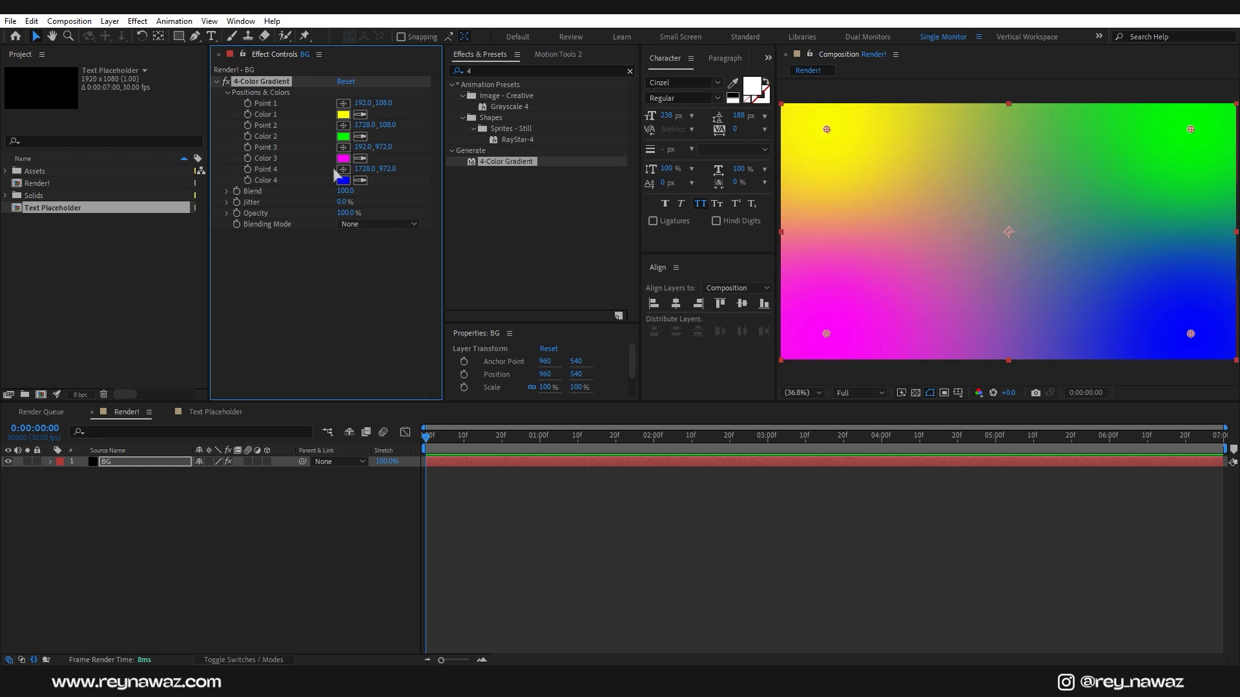
Set Color 1 of the gradient to the near-black blue 0D181D
{"action": "left_click", "coordinate": [343, 114]}
{"action": "left_click_drag", "start_coordinate": [601, 275], "coordinate": [600, 267]}
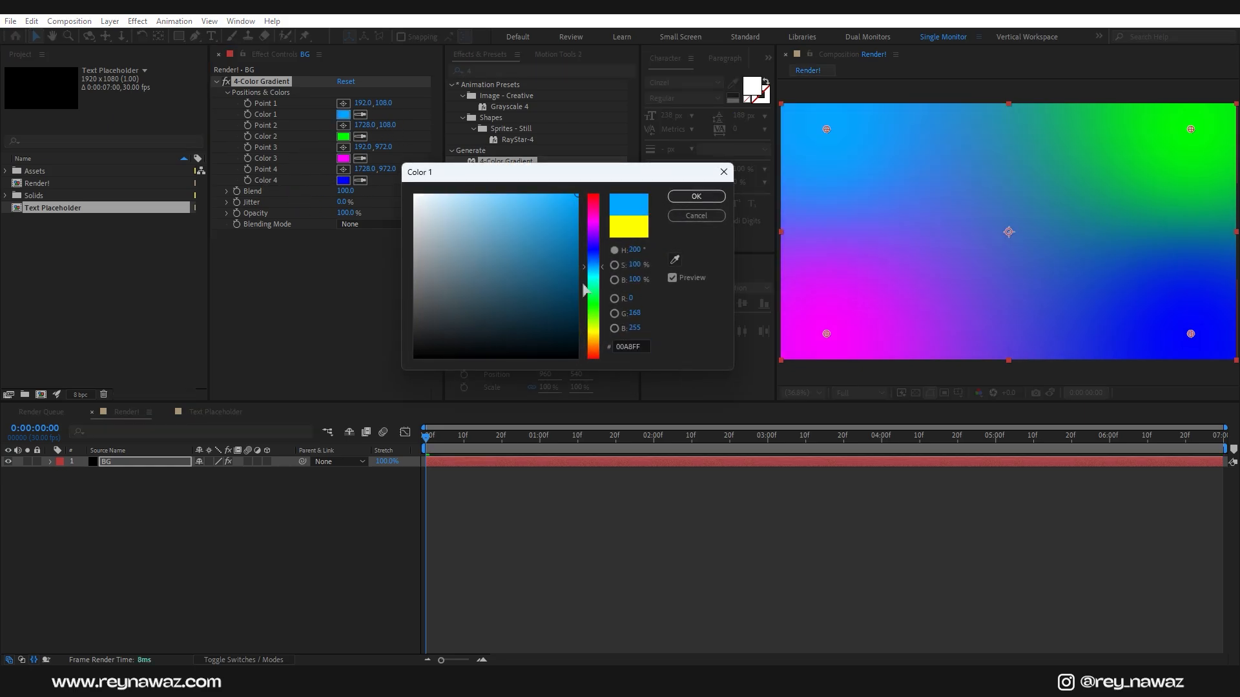
{"action": "left_click_drag", "start_coordinate": [510, 321], "coordinate": [501, 340]}
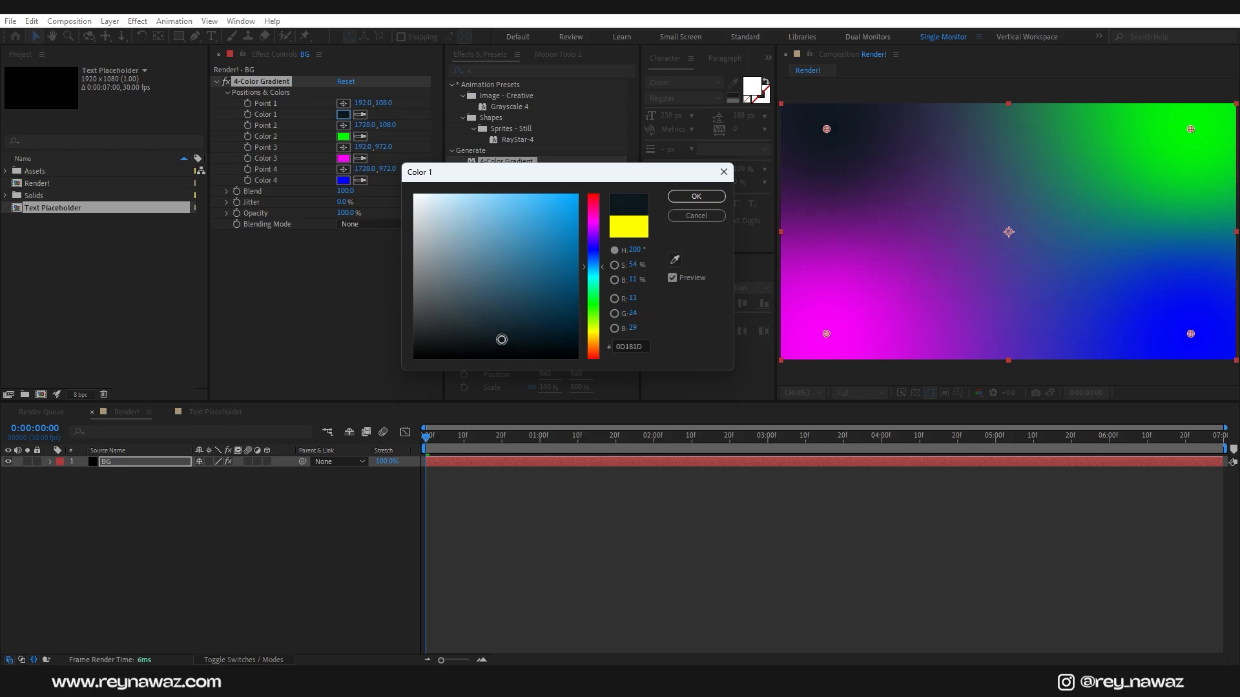
{"action": "left_click", "coordinate": [688, 197]}
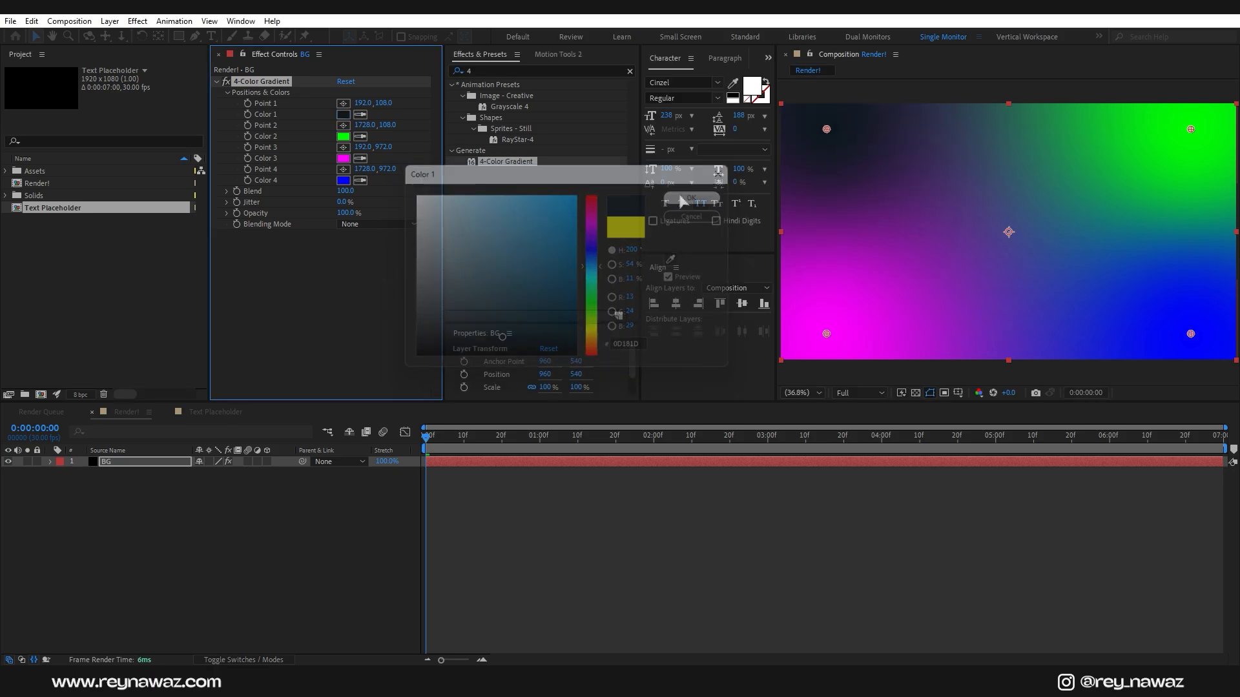
Set Color 2 of the gradient to a dark blue, about 152E60
{"action": "left_click", "coordinate": [343, 137]}
{"action": "left_click_drag", "start_coordinate": [602, 287], "coordinate": [542, 296]}
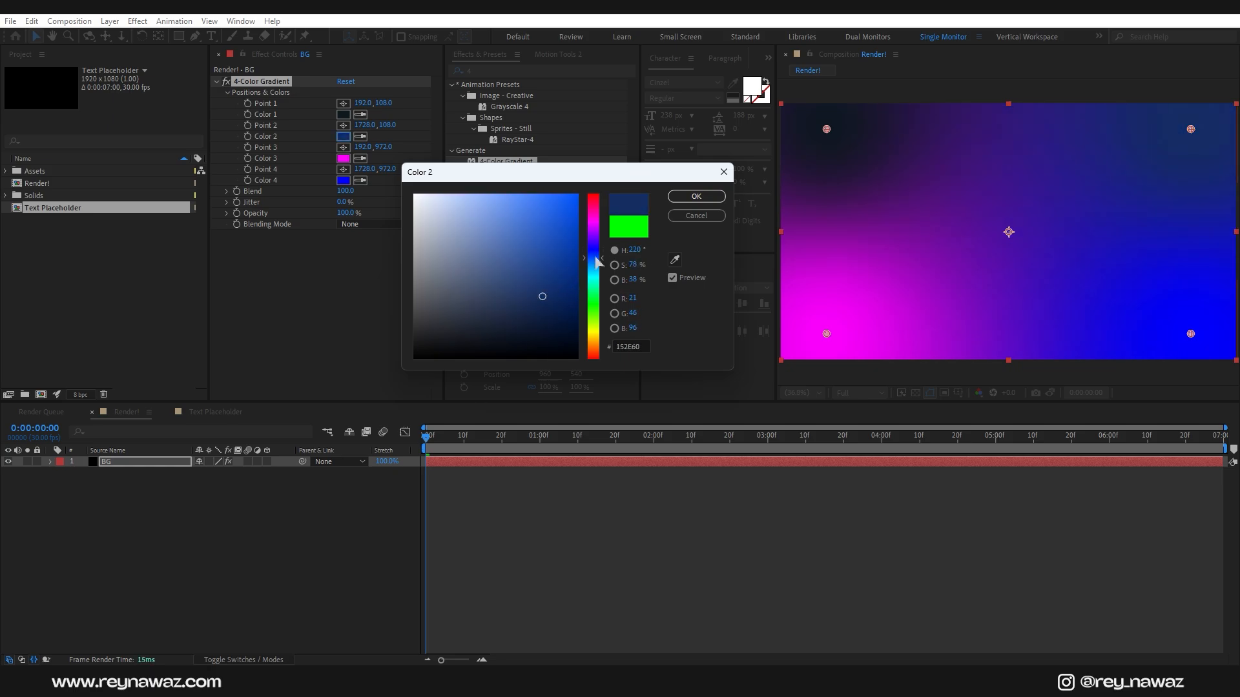
{"action": "left_click", "coordinate": [695, 196]}
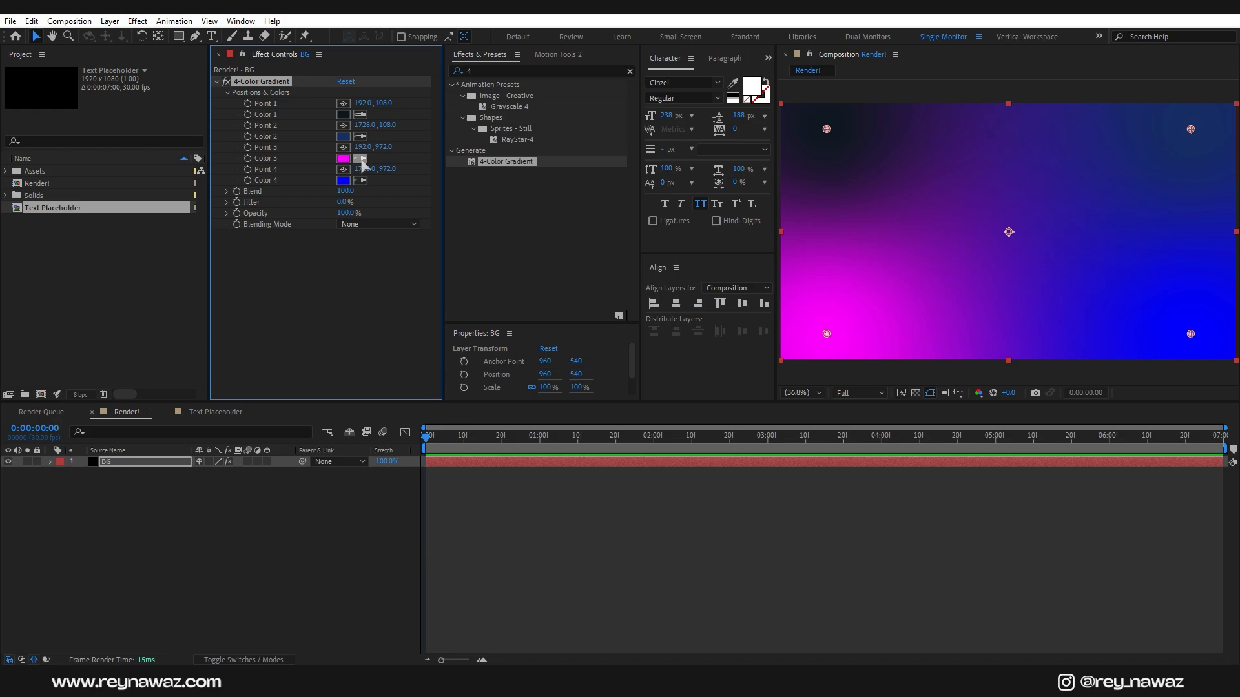
Sample the gradient's Color 3 from the Color 2 swatch and its Color 4 from the Color 1 swatch
{"action": "left_click", "coordinate": [361, 159]}
{"action": "left_click", "coordinate": [346, 140]}
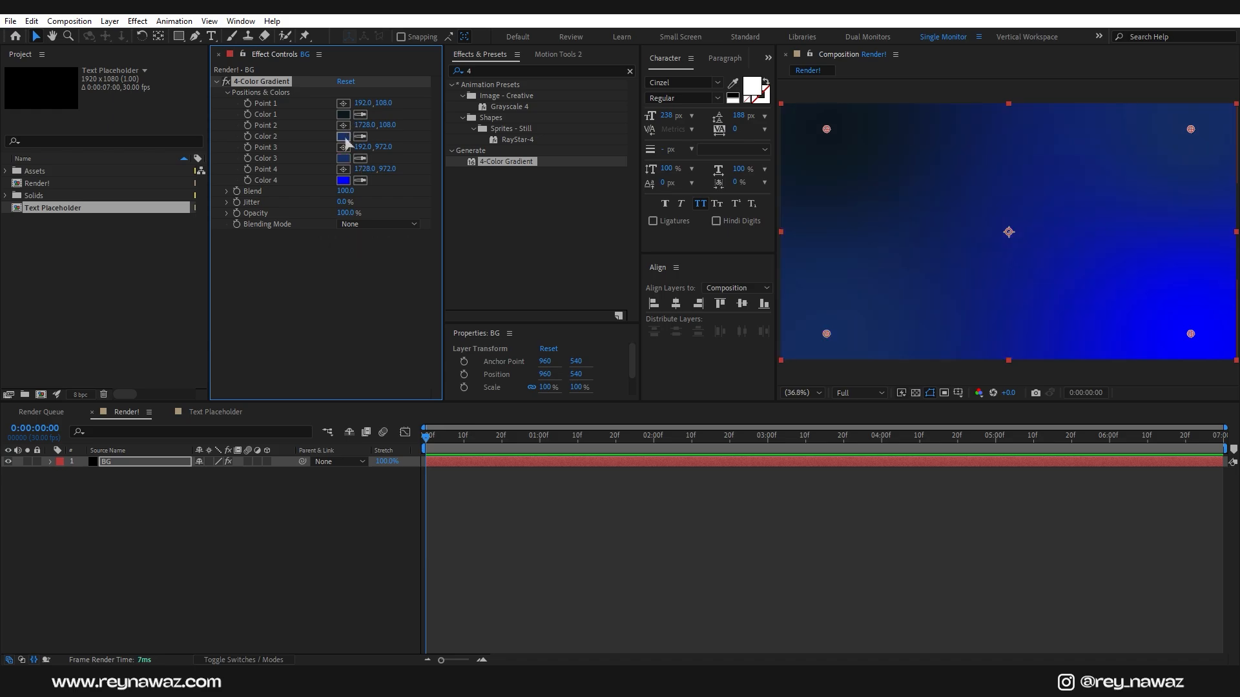
{"action": "left_click", "coordinate": [360, 180]}
{"action": "left_click", "coordinate": [345, 114]}
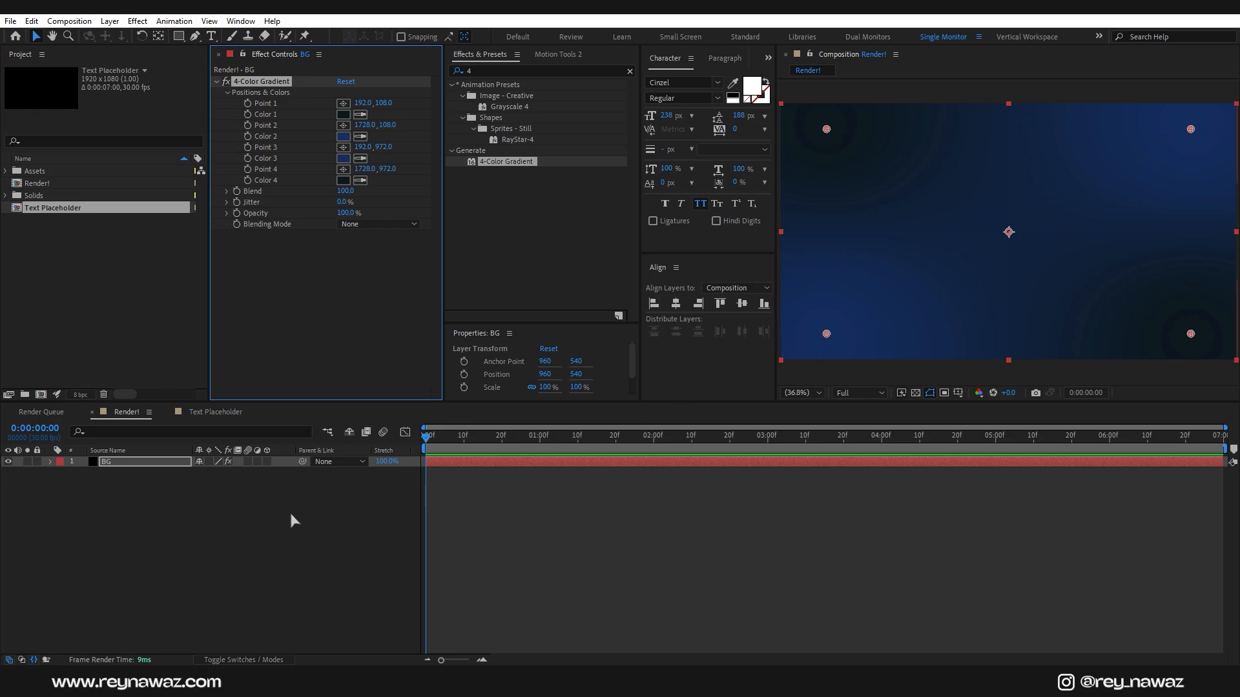
Lock the BG layer and add a black 1920 x 1080 solid named "Smoke" above it
{"action": "left_click", "coordinate": [145, 465]}
{"action": "left_click", "coordinate": [37, 462]}
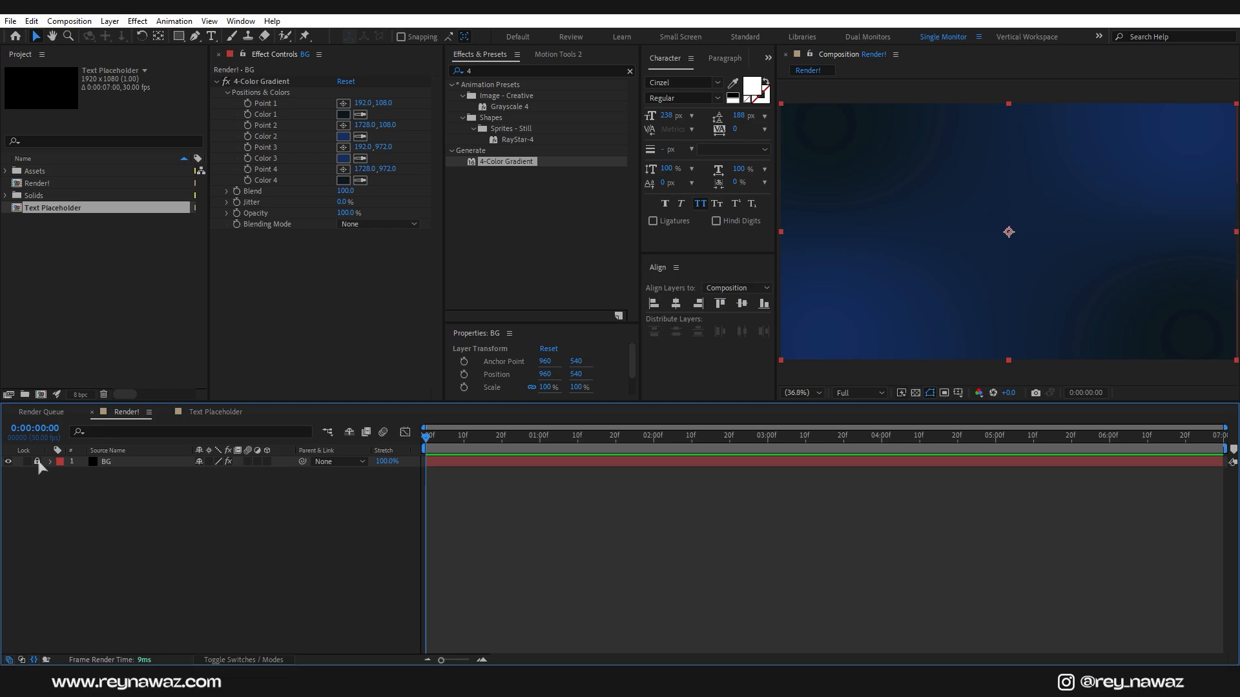
{"action": "right_click", "coordinate": [186, 506]}
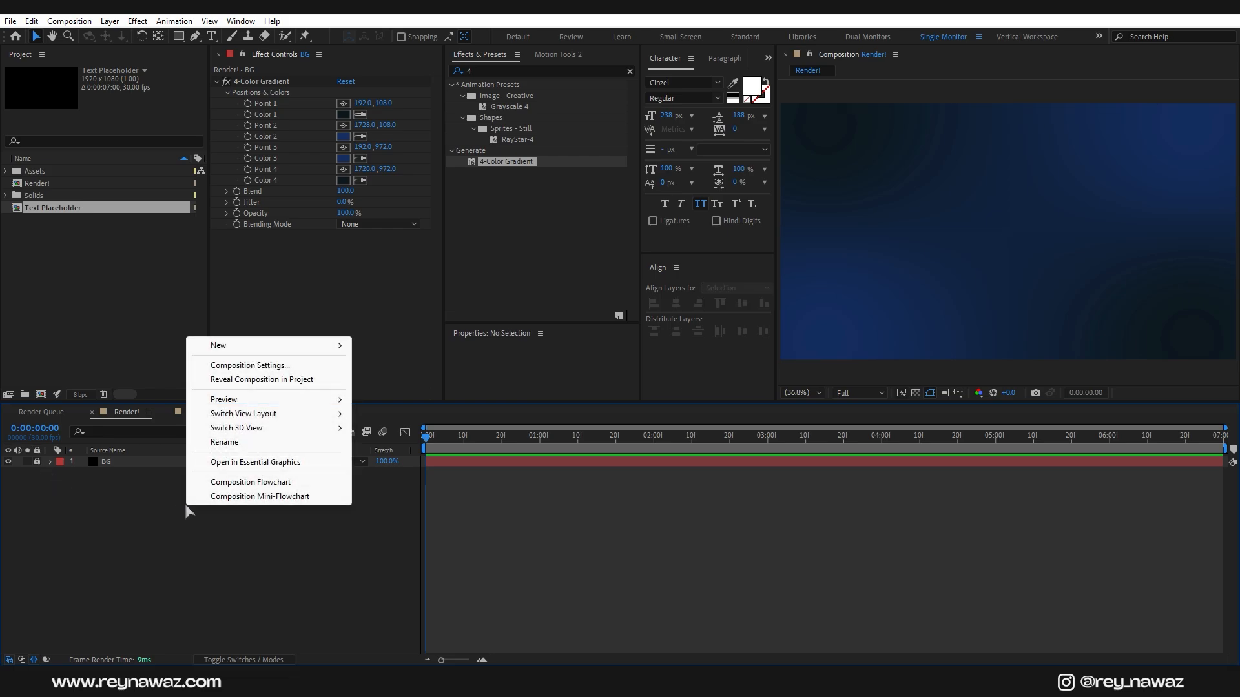
{"action": "mouse_move", "coordinate": [255, 349]}
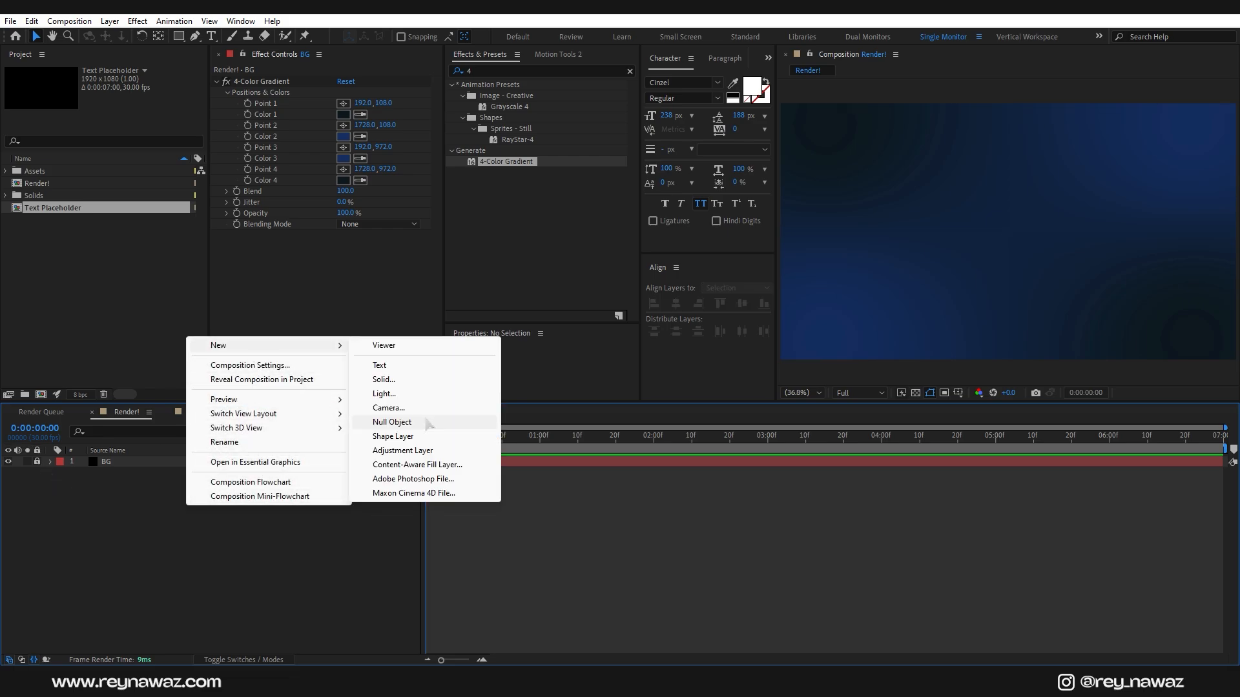
{"action": "left_click", "coordinate": [382, 380]}
{"action": "type", "text": "Sm"}
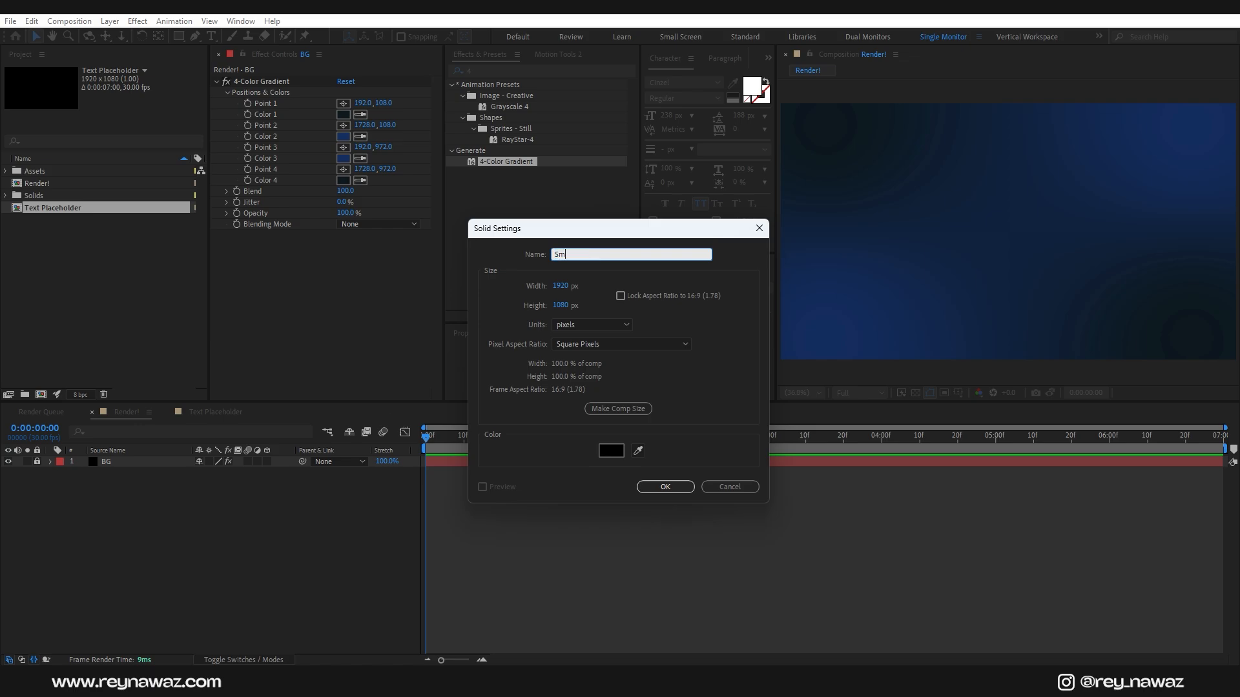
{"action": "type", "text": "oke"}
{"action": "left_click", "coordinate": [665, 486]}
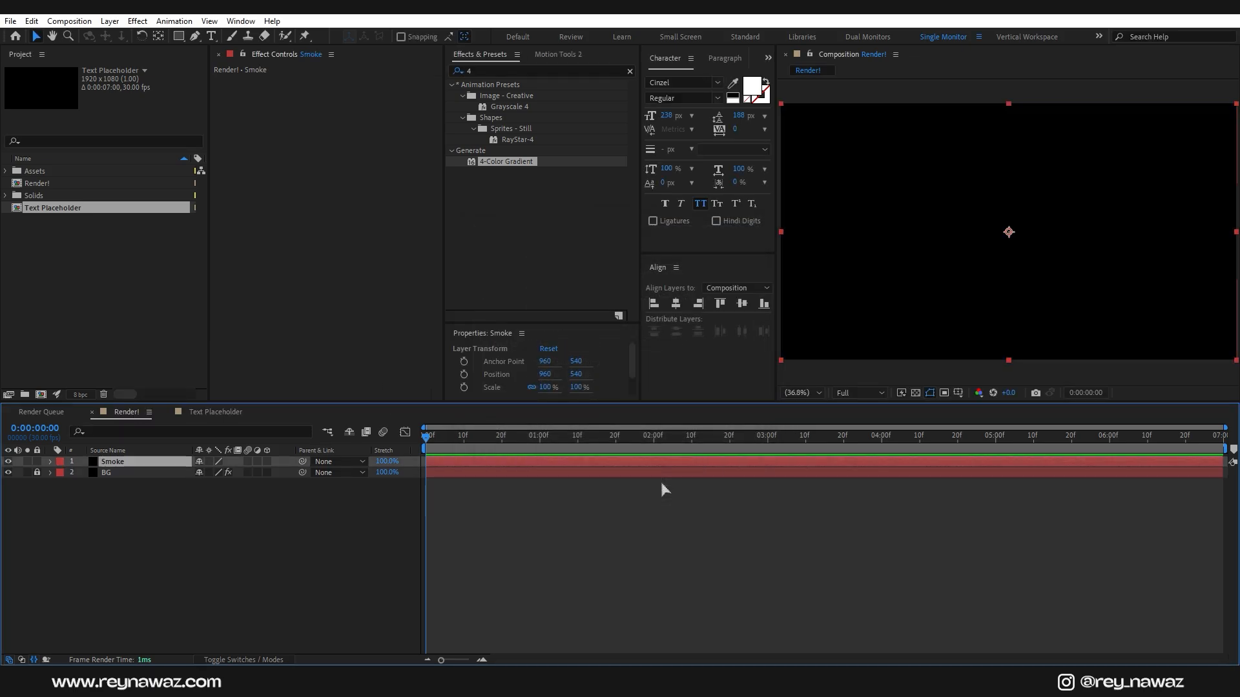
Search for "fractal noise" and apply the Fractal Noise effect to the Smoke solid
{"action": "left_click_drag", "start_coordinate": [487, 69], "coordinate": [461, 73]}
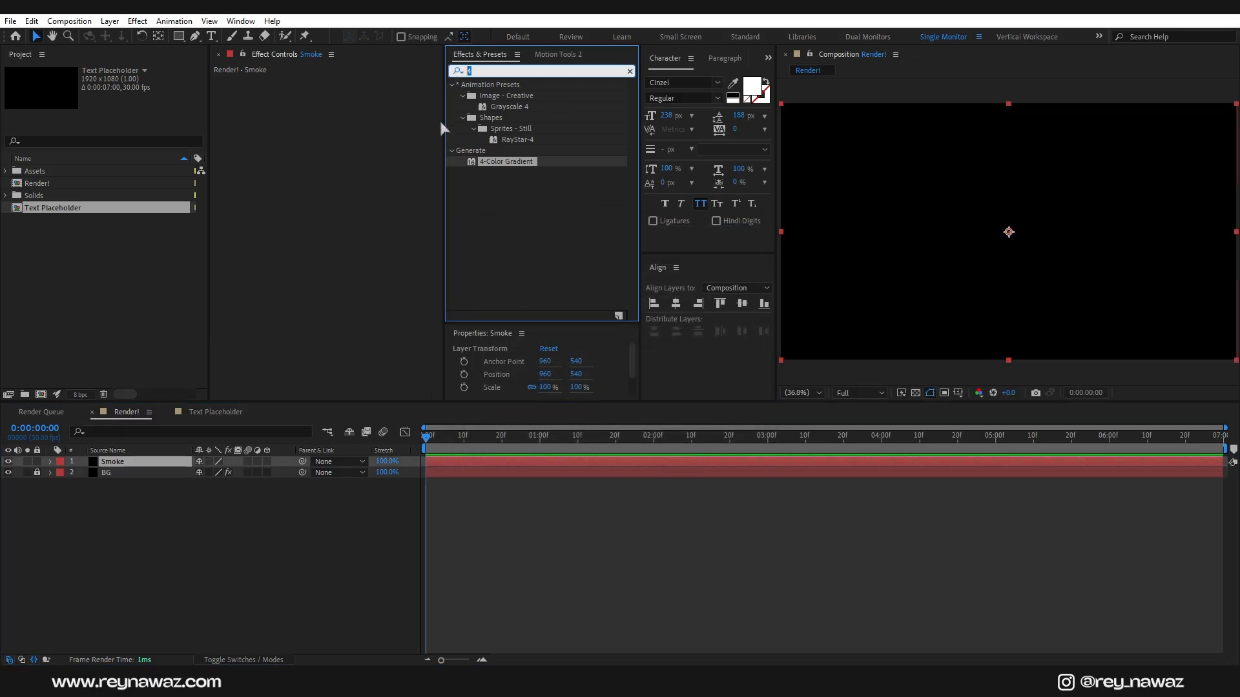
{"action": "type", "text": "farc"}
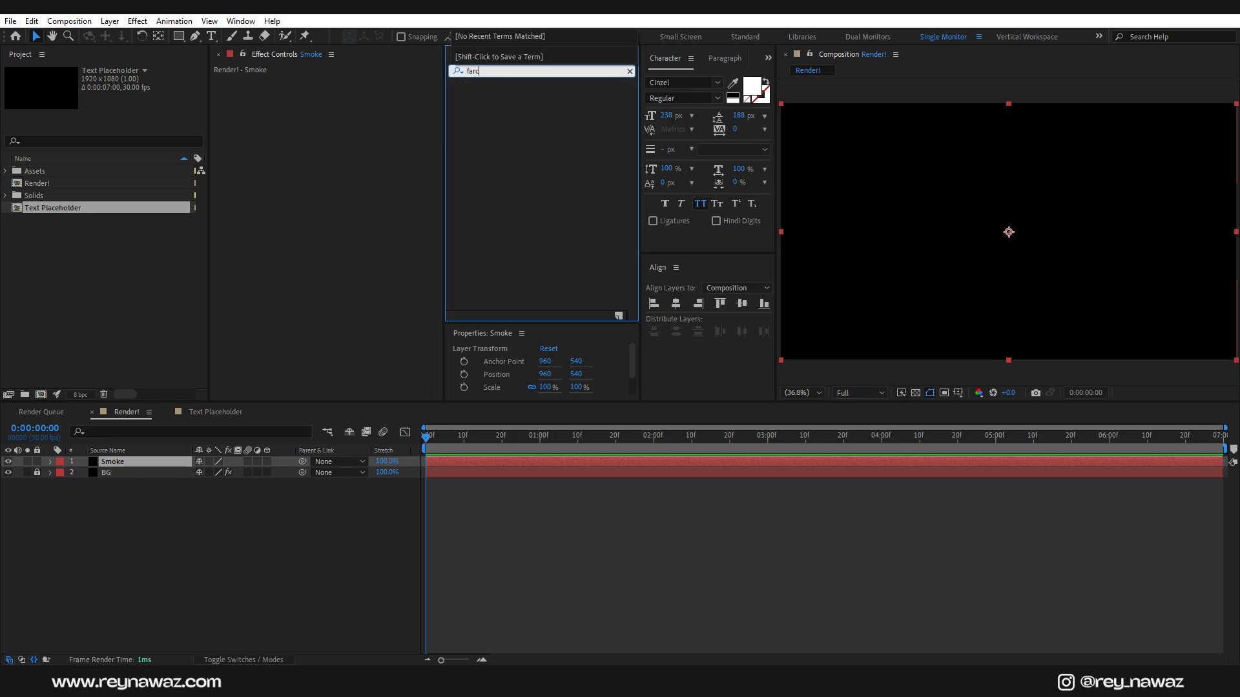
{"action": "type", "text": "tal noise"}
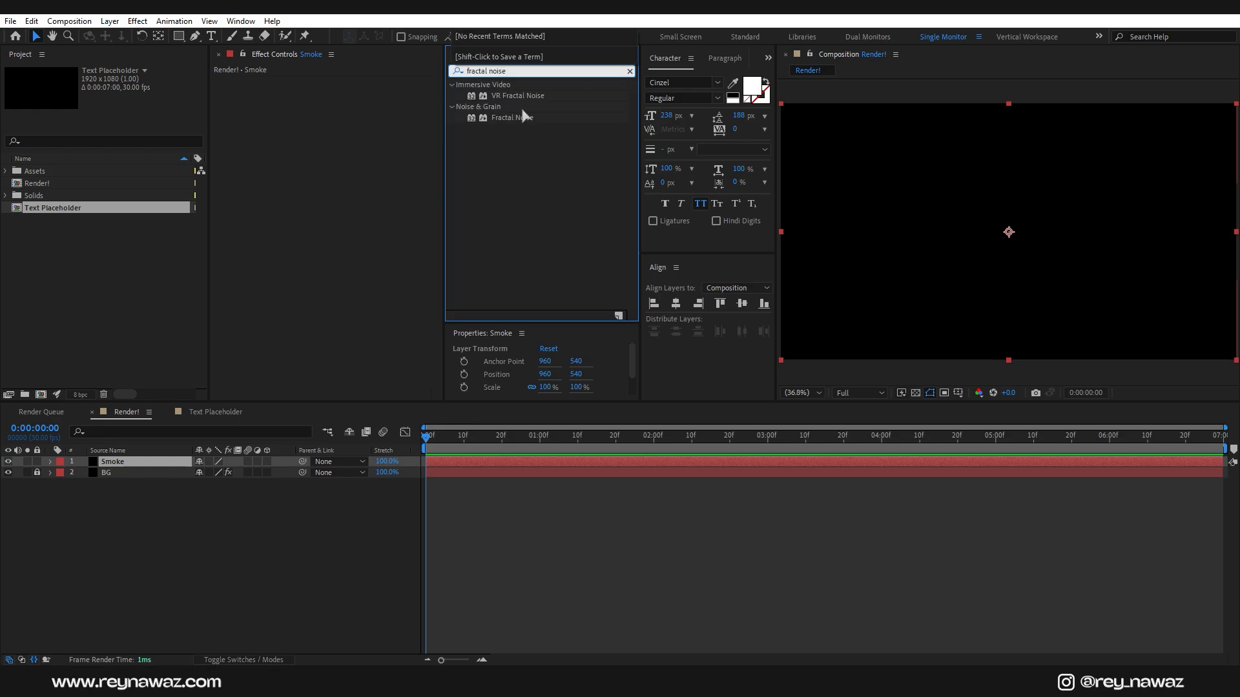
{"action": "left_click_drag", "start_coordinate": [512, 118], "coordinate": [146, 465]}
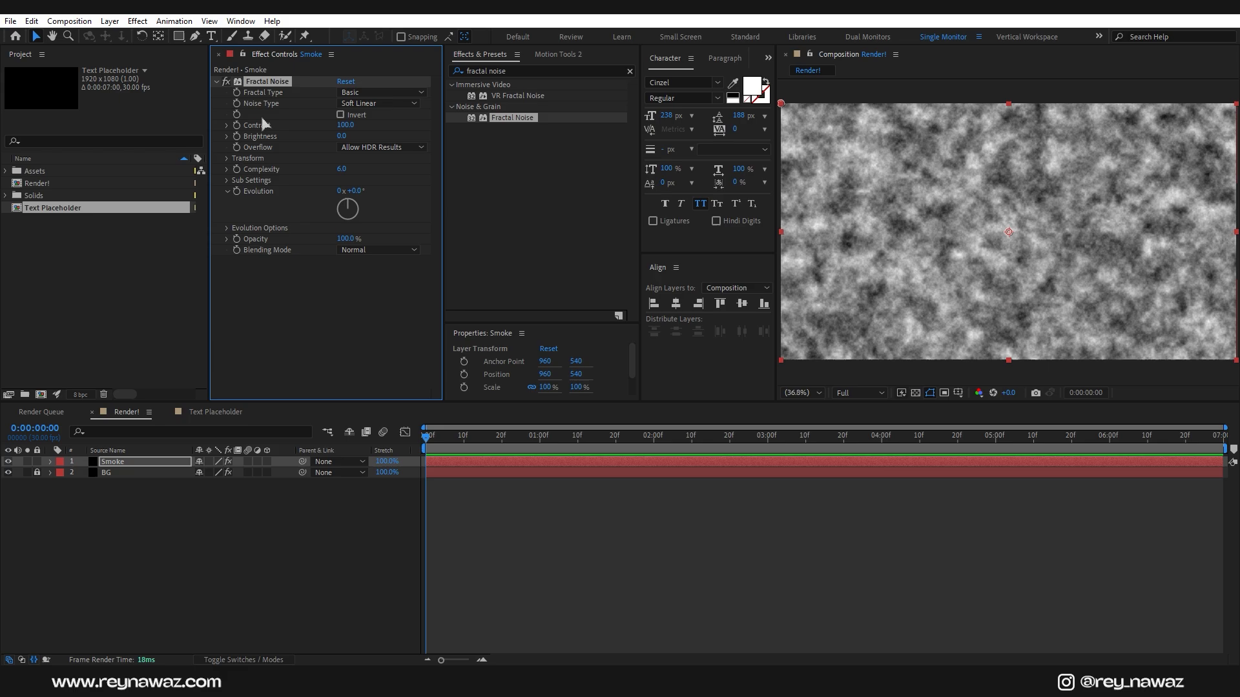
Set the Fractal Noise's Noise Type to Spline and its Contrast to 200
{"action": "left_click", "coordinate": [380, 95]}
{"action": "left_click", "coordinate": [387, 105]}
{"action": "left_click", "coordinate": [364, 104]}
{"action": "left_click", "coordinate": [373, 160]}
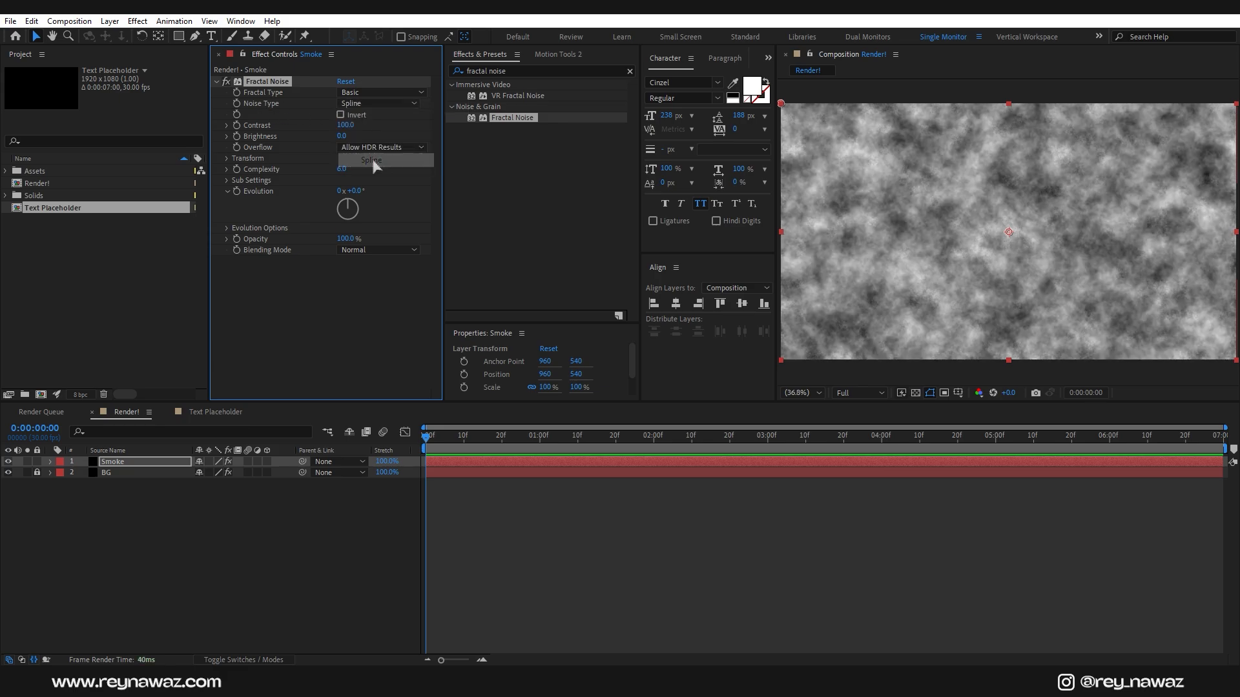
{"action": "left_click", "coordinate": [345, 125]}
{"action": "type", "text": "200"}
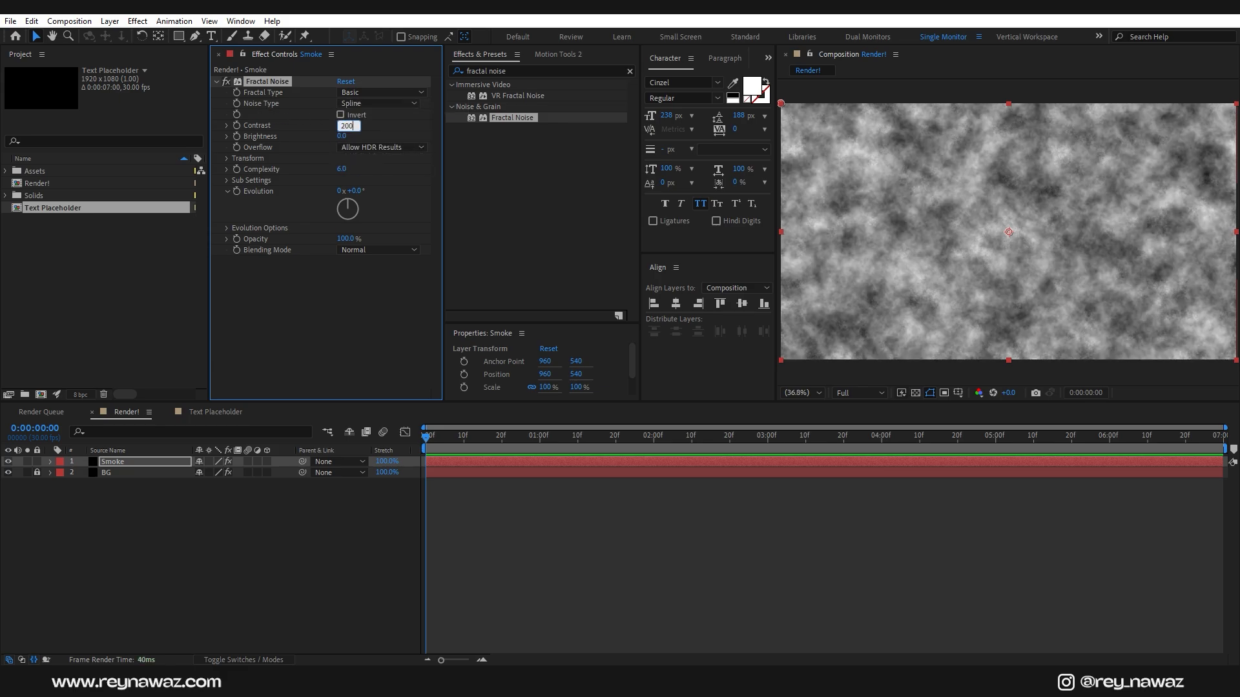
{"action": "key", "text": "Return"}
Keyframe Offset Turbulence at 960, 540 on the first frame and at about 0, 1065 on the last frame
{"action": "left_click", "coordinate": [226, 159]}
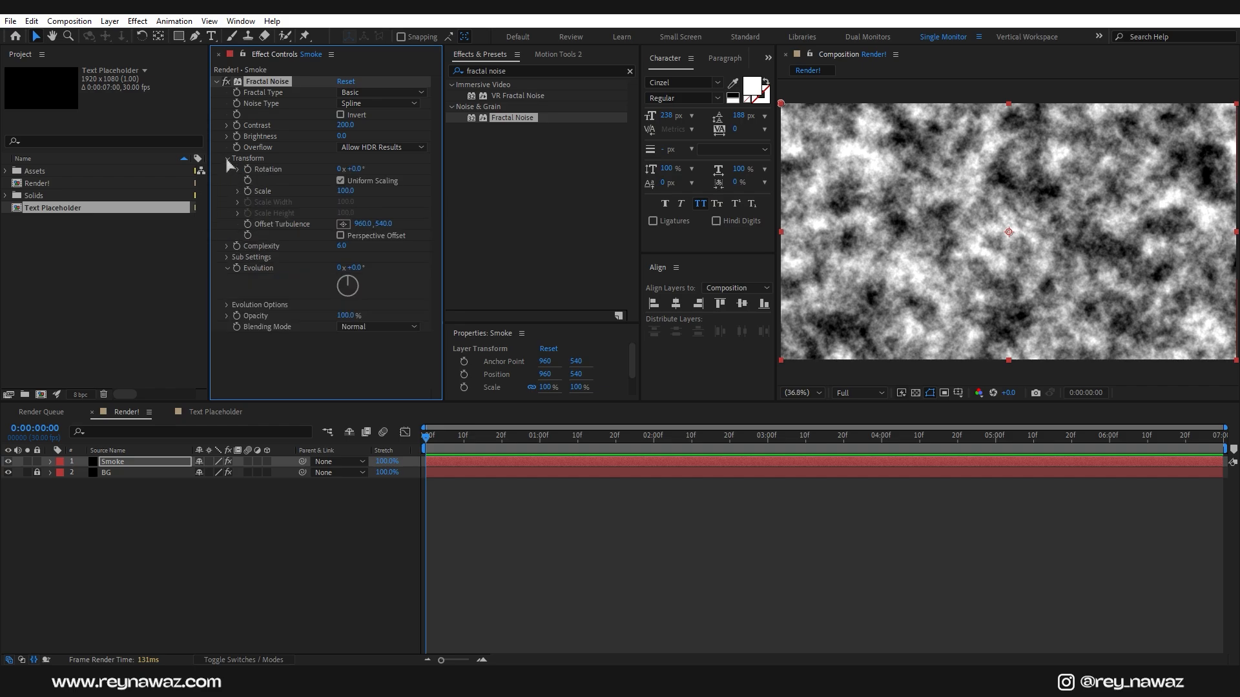
{"action": "left_click_drag", "start_coordinate": [484, 441], "coordinate": [423, 452]}
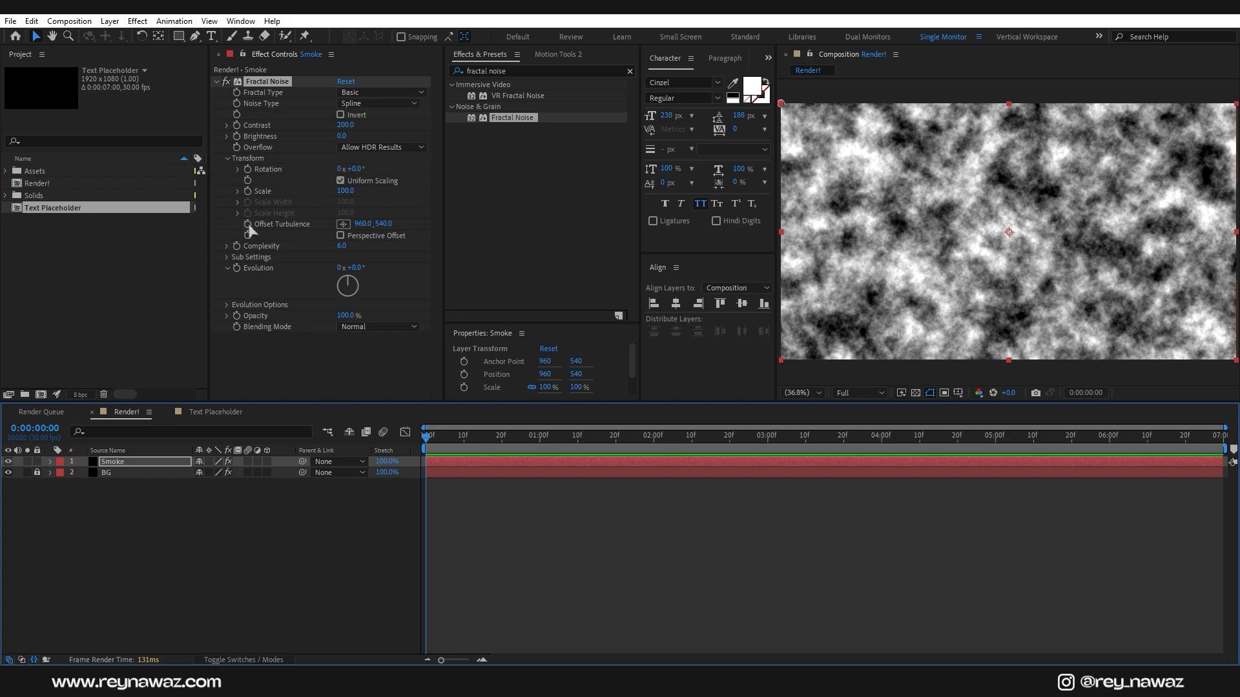
{"action": "left_click", "coordinate": [238, 191]}
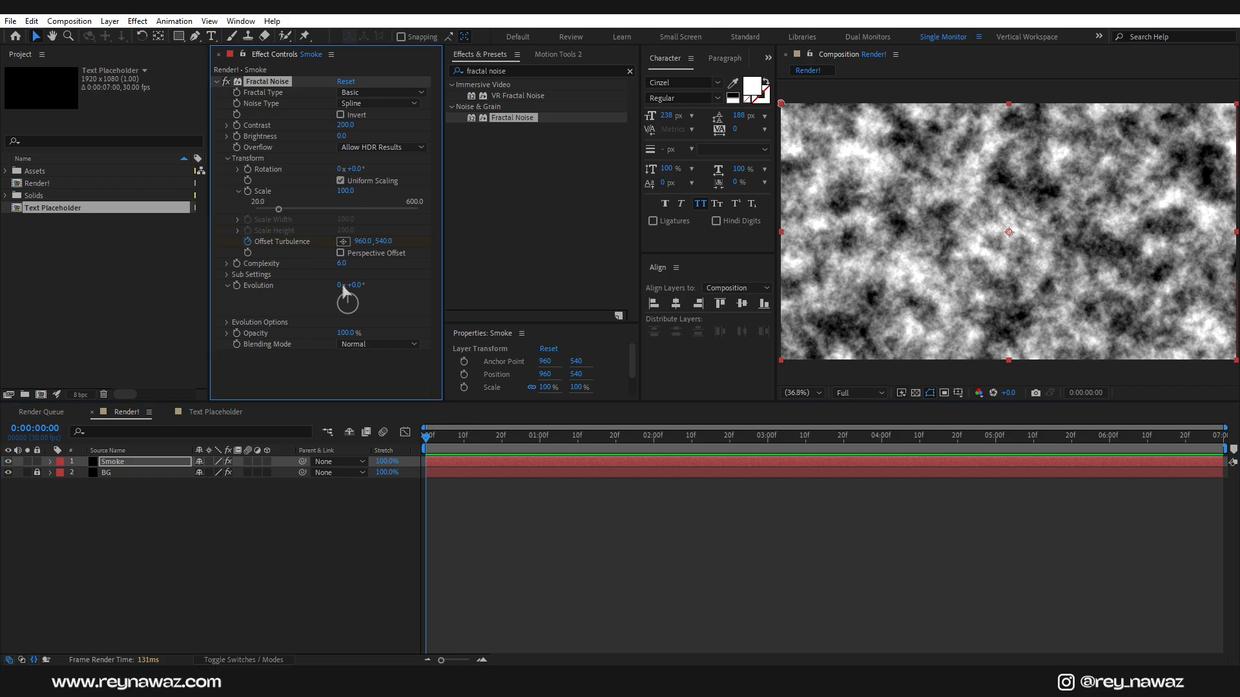
{"action": "left_click_drag", "start_coordinate": [657, 445], "coordinate": [1230, 503]}
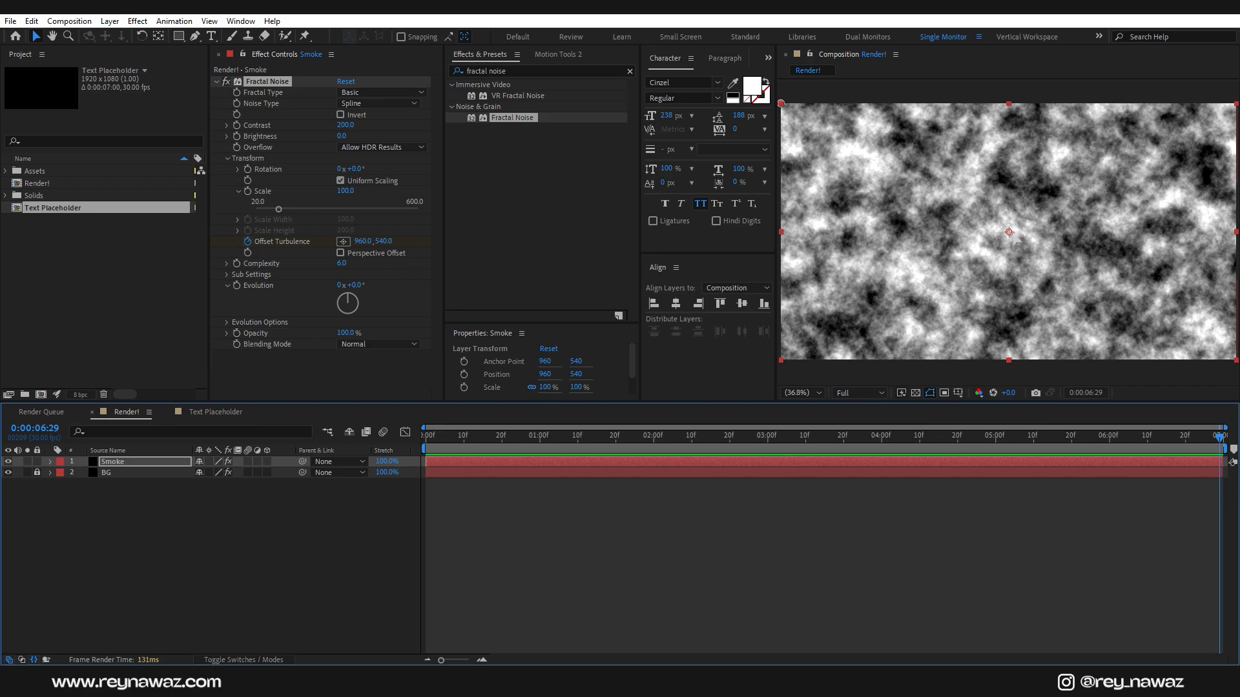
{"action": "left_click_drag", "start_coordinate": [1008, 232], "coordinate": [937, 279]}
{"action": "key", "text": "ctrl+z"}
{"action": "left_click_drag", "start_coordinate": [831, 333], "coordinate": [782, 357]}
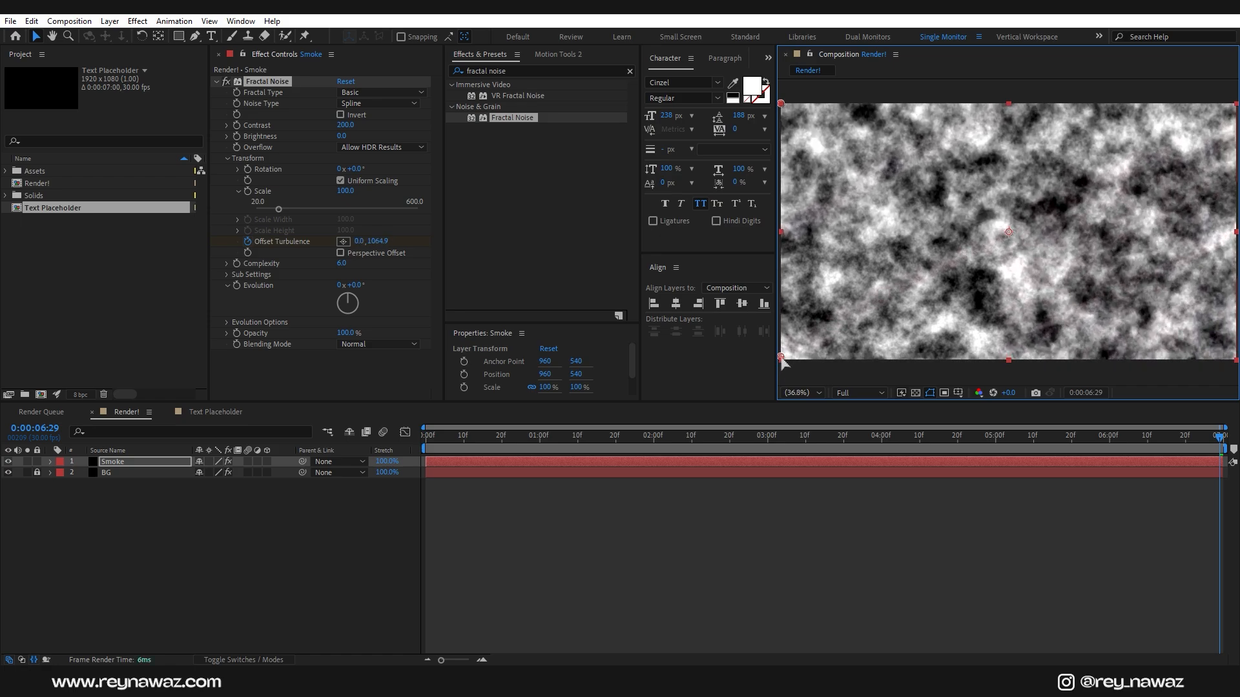
Add the expression time*50 to the Fractal Noise's Evolution property and collapse the Smoke layer
{"action": "left_click", "coordinate": [262, 292]}
{"action": "key", "text": "F4"}
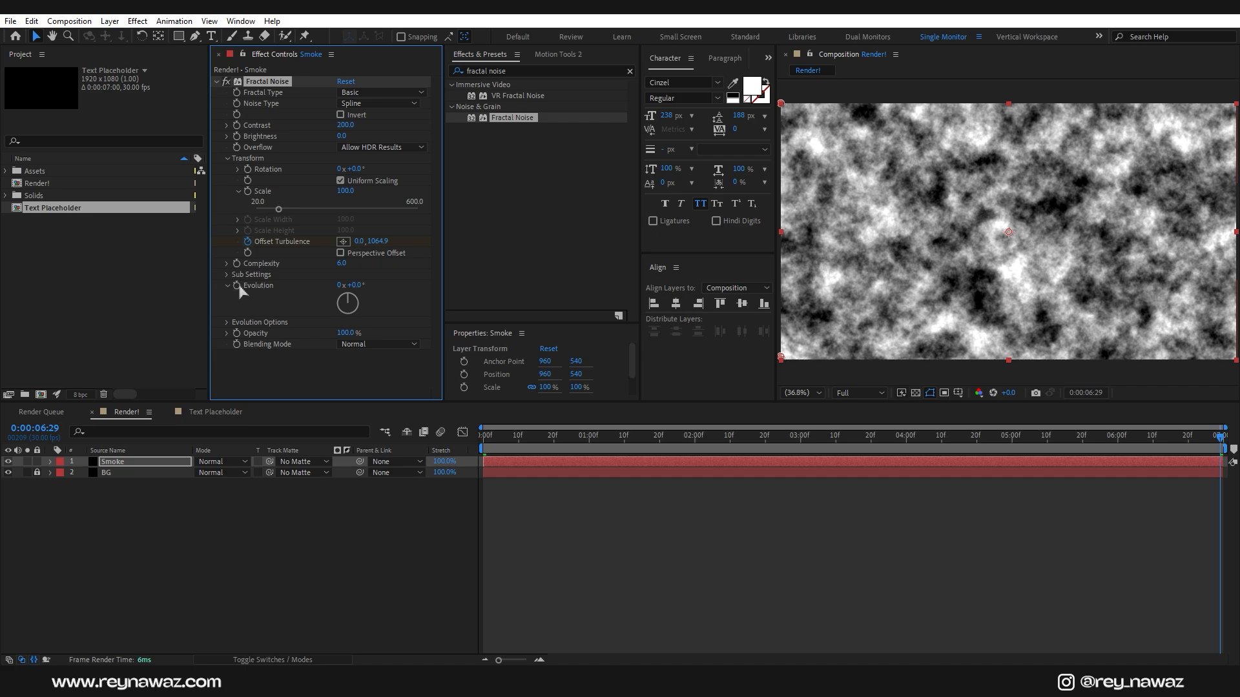
{"action": "left_click", "coordinate": [237, 286], "text": "alt"}
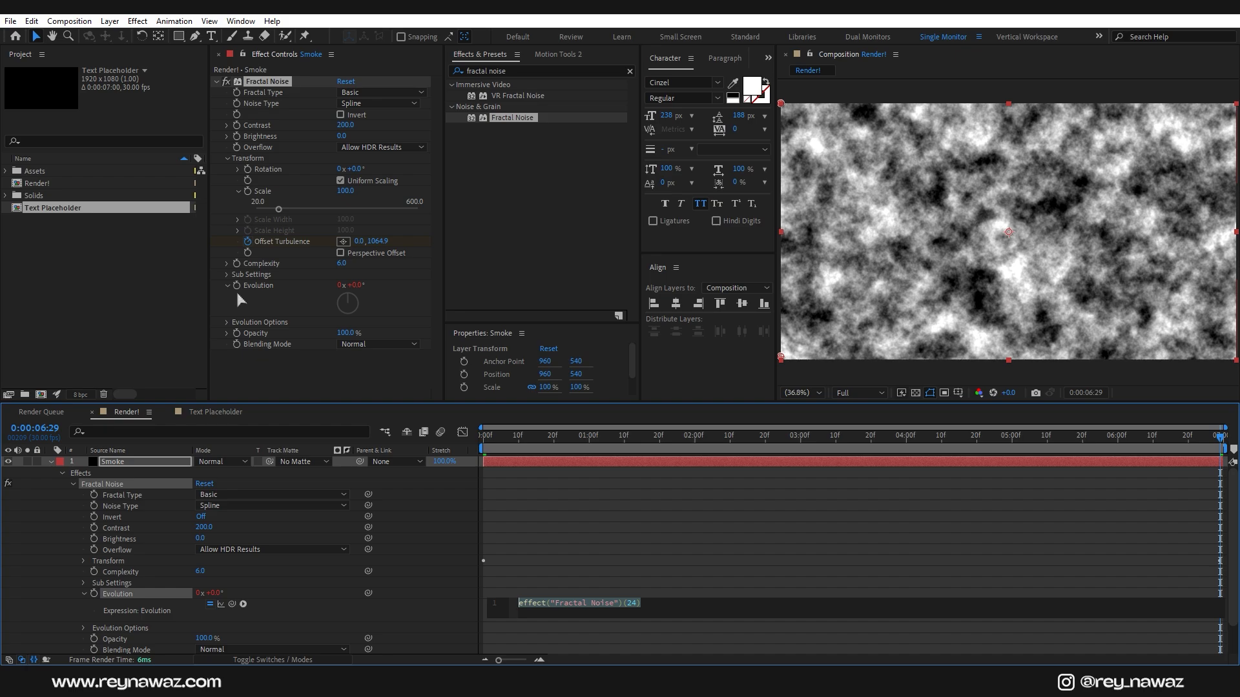
{"action": "type", "text": "time*50"}
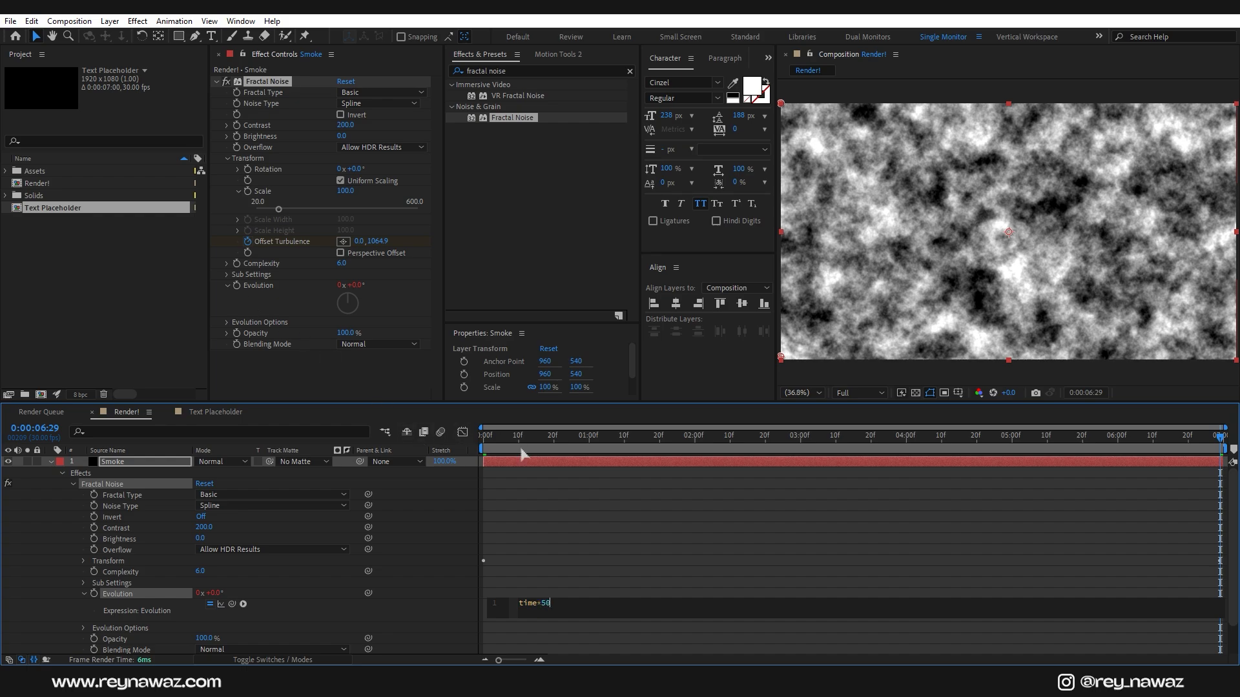
{"action": "left_click", "coordinate": [574, 531]}
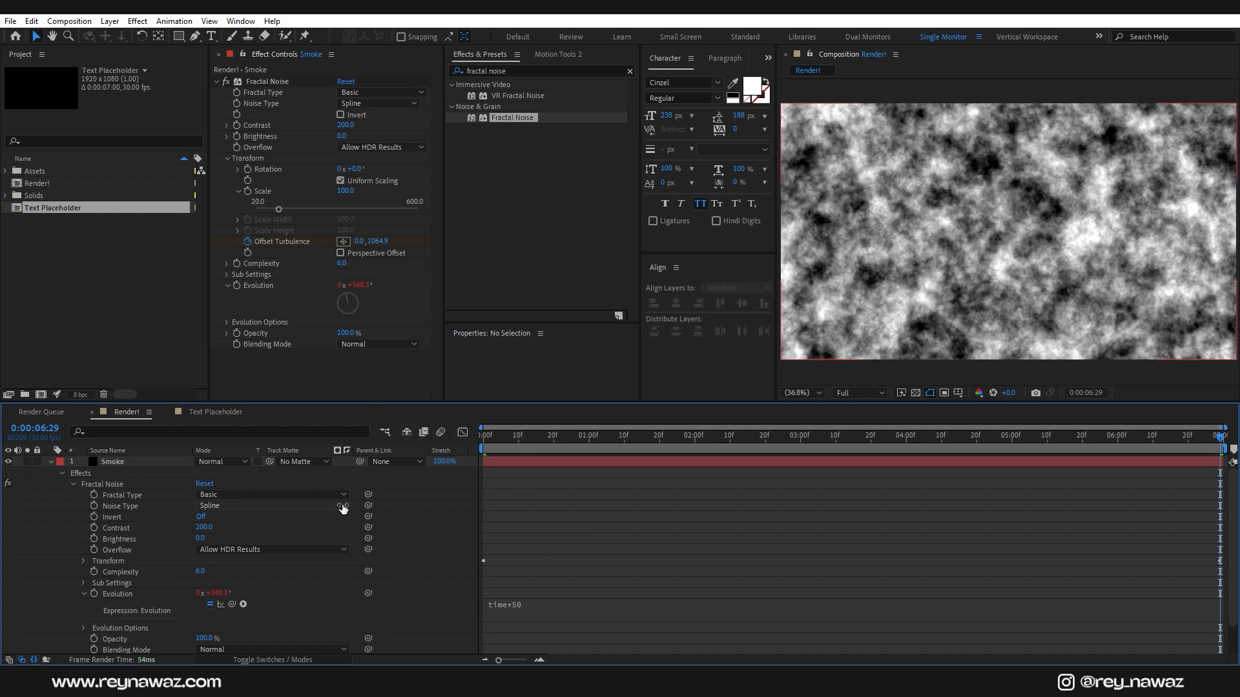
{"action": "left_click", "coordinate": [51, 462]}
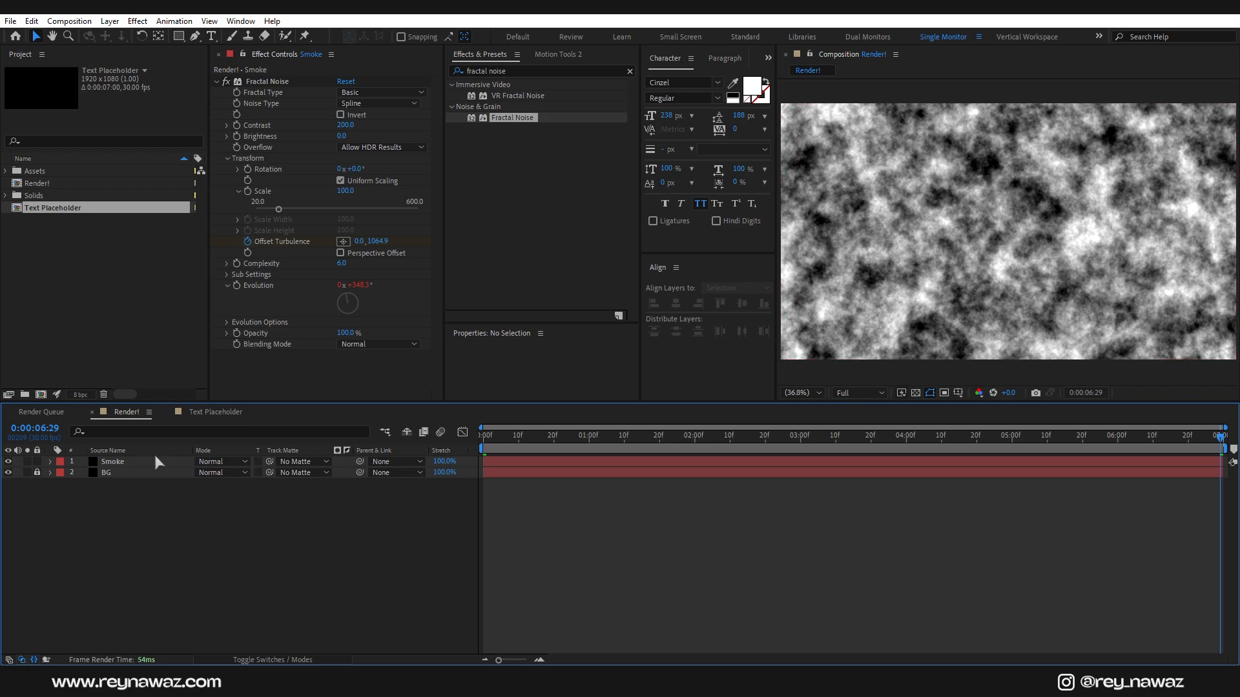
Preview the smoke animation from the first frame
{"action": "key", "text": "Home"}
{"action": "key", "text": "space"}
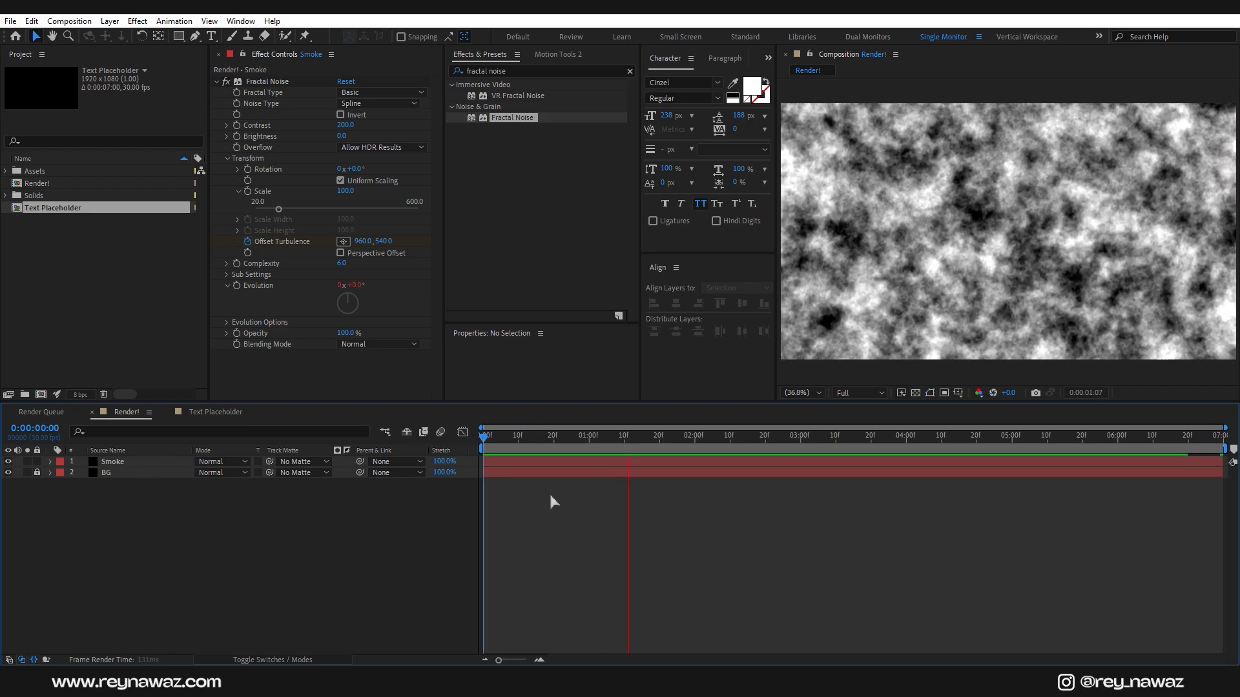
{"action": "left_click_drag", "start_coordinate": [610, 436], "coordinate": [560, 436]}
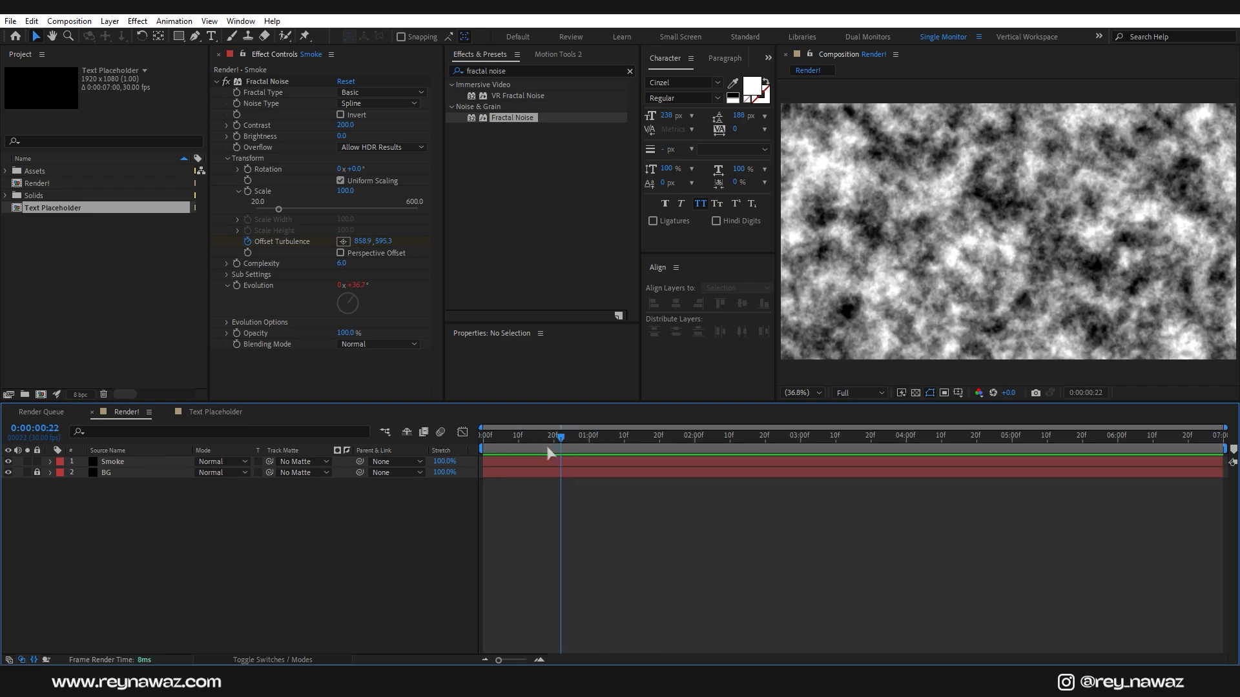
Add a rectangular mask covering the entire Smoke layer
{"action": "left_click", "coordinate": [142, 462]}
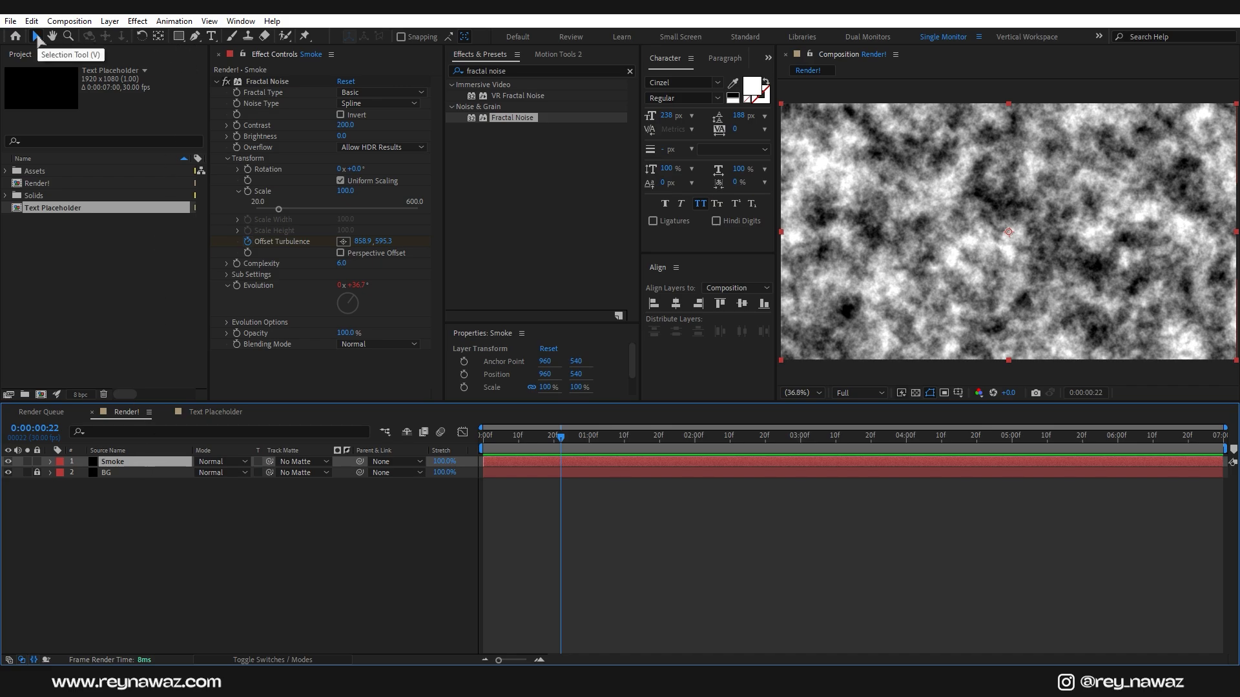
{"action": "double_click", "coordinate": [179, 37]}
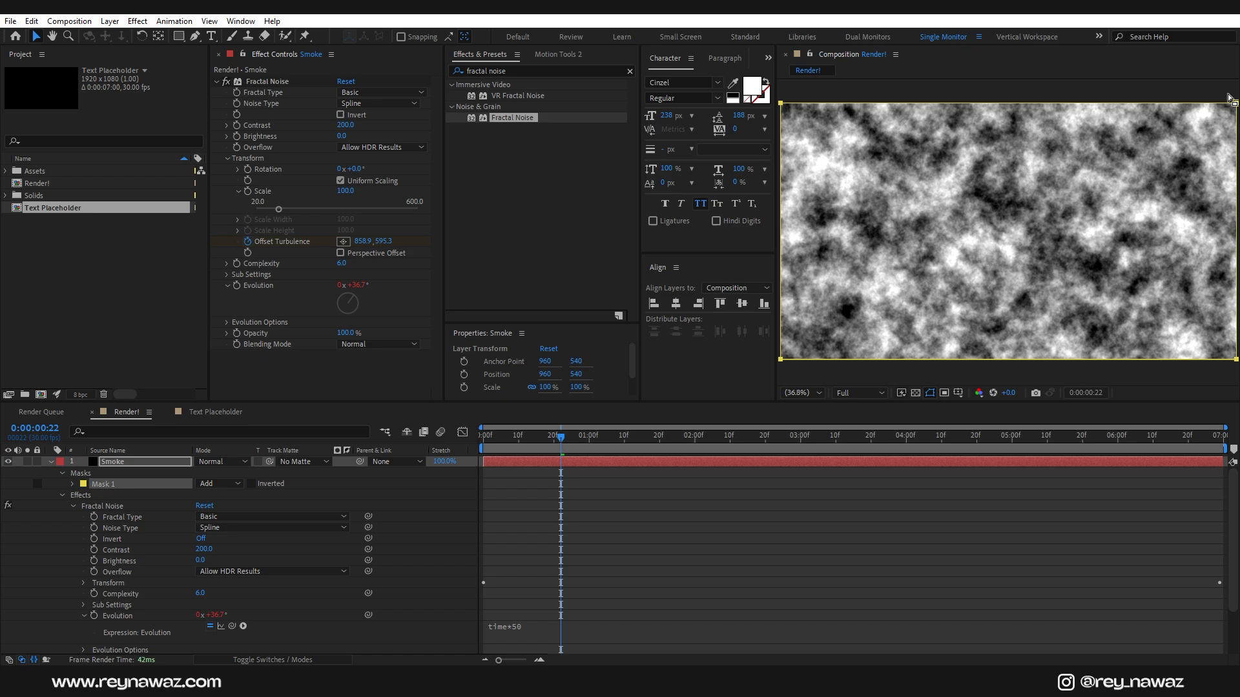
Pull the Smoke mask's upper-right corner inward and set the mask feather to 800 pixels
{"action": "left_click_drag", "start_coordinate": [1233, 102], "coordinate": [1187, 150]}
{"action": "left_click", "coordinate": [114, 465]}
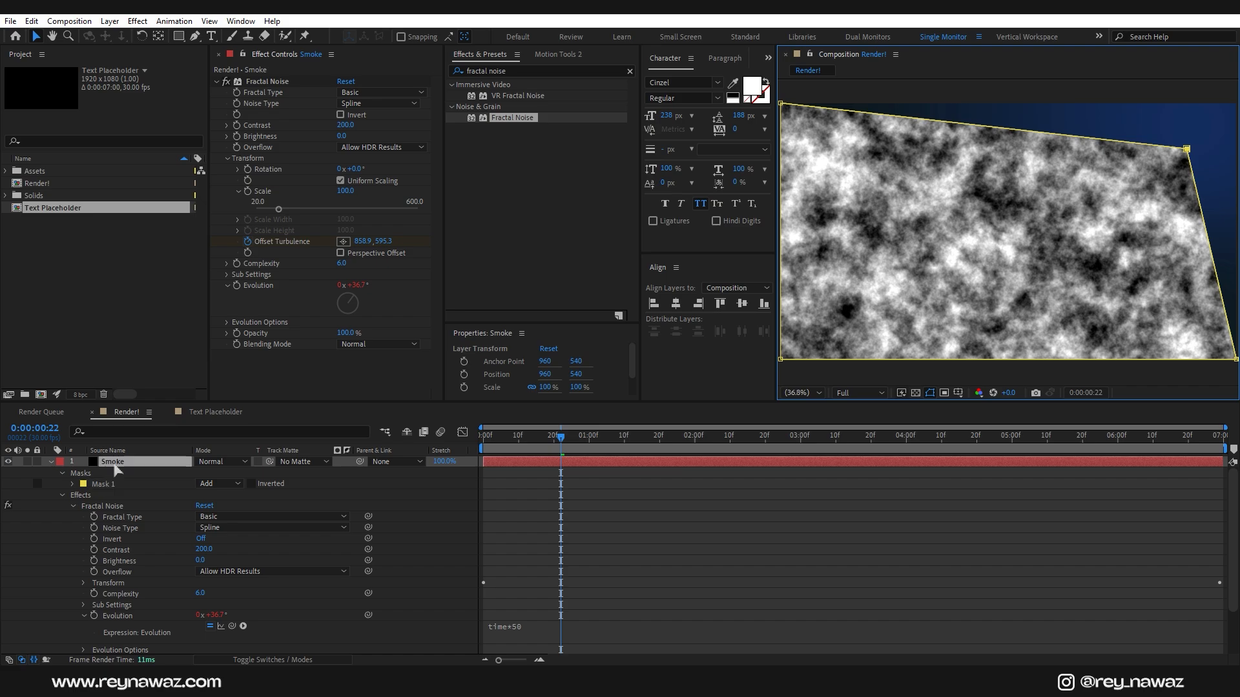
{"action": "key", "text": "f"}
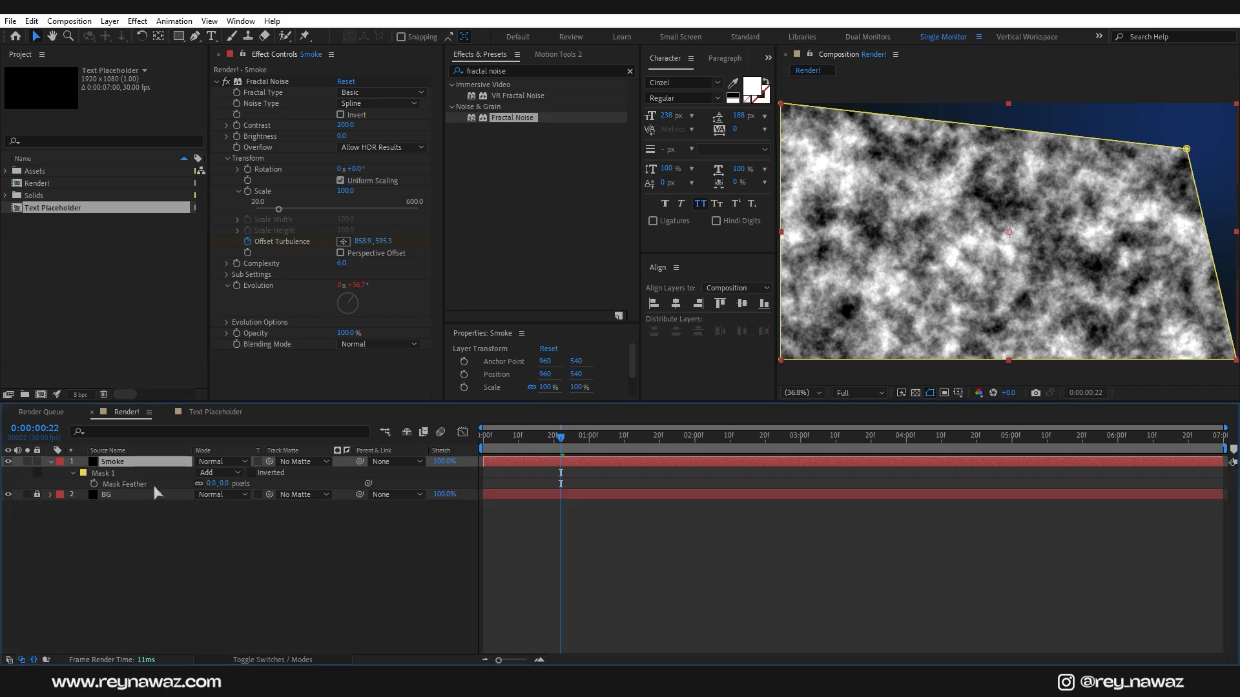
{"action": "left_click", "coordinate": [224, 484]}
{"action": "type", "text": "800"}
{"action": "key", "text": "Return"}
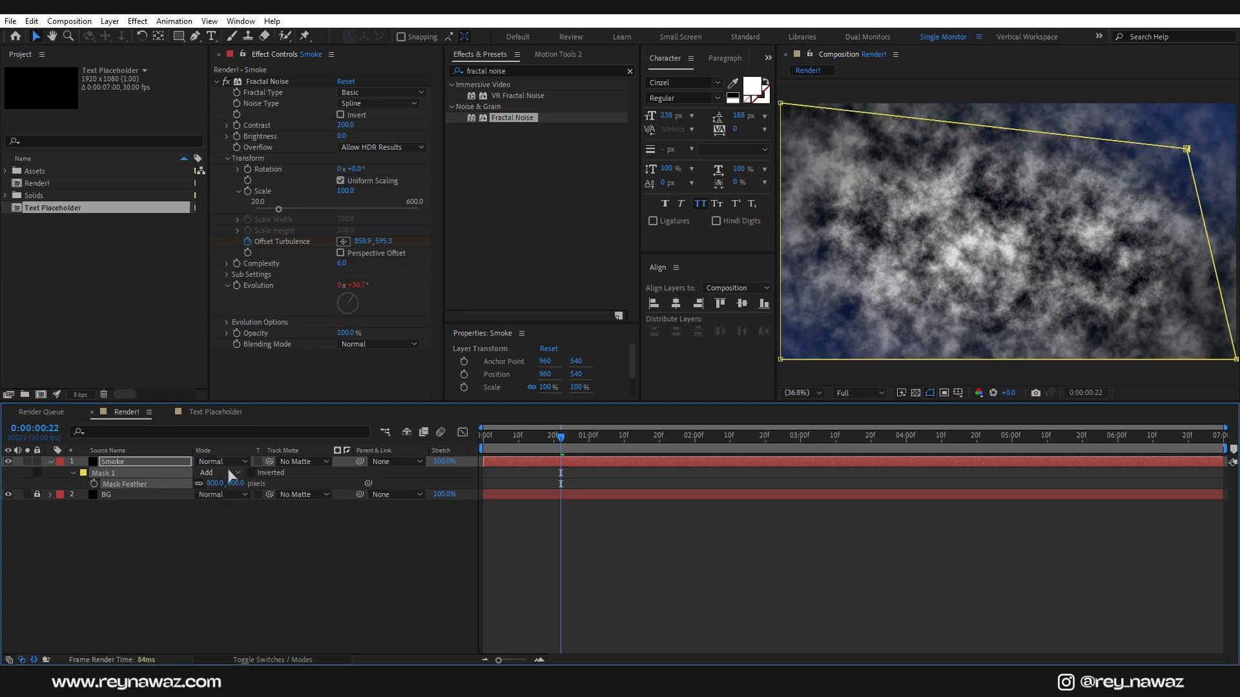
Set the Smoke layer's blending mode to Classic Color Dodge and collapse its properties
{"action": "left_click", "coordinate": [182, 463]}
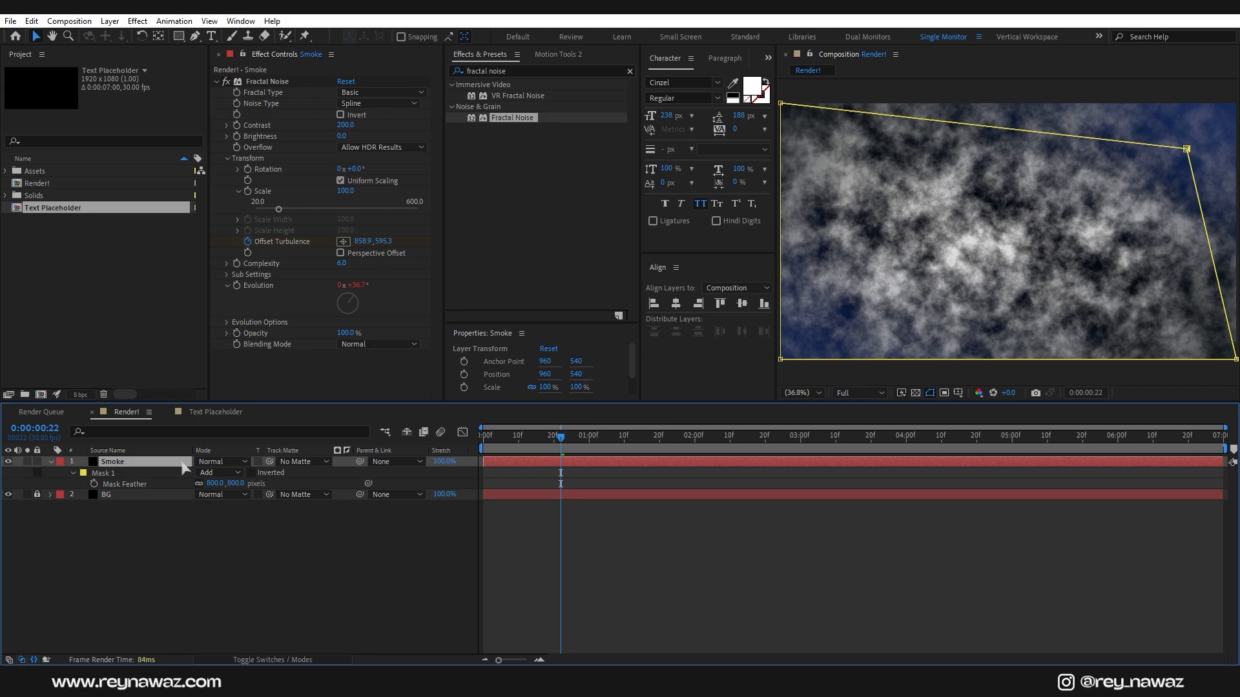
{"action": "left_click", "coordinate": [233, 463]}
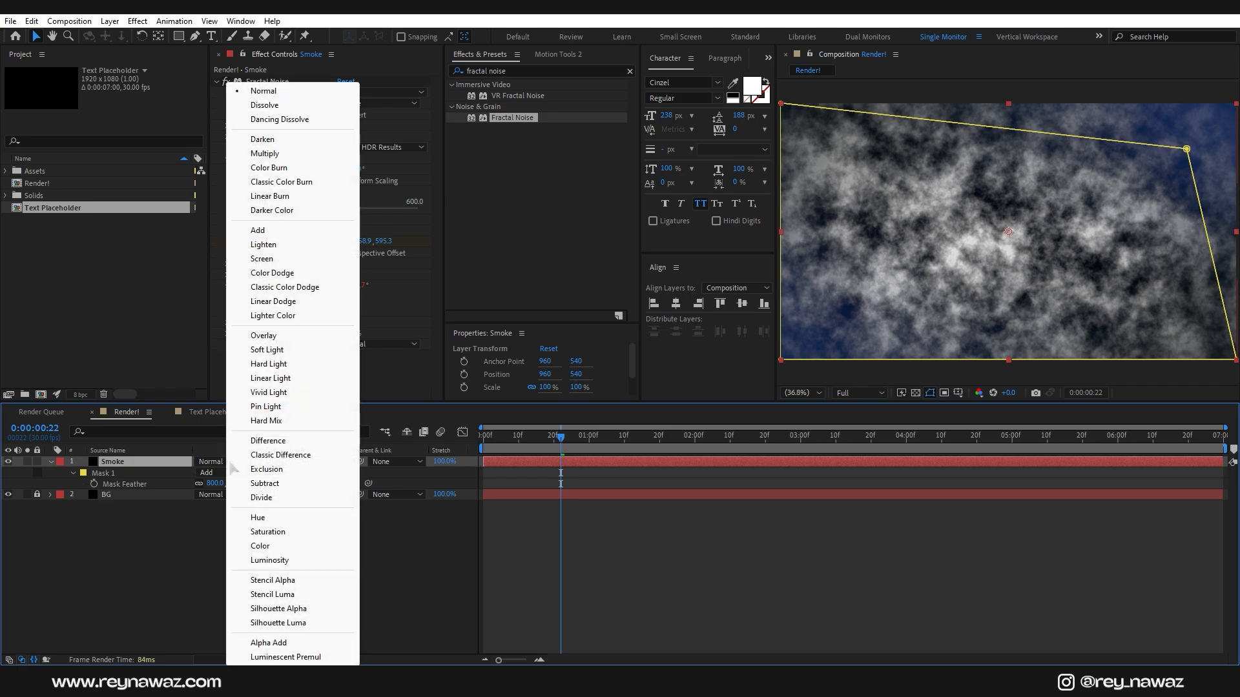
{"action": "left_click", "coordinate": [304, 288]}
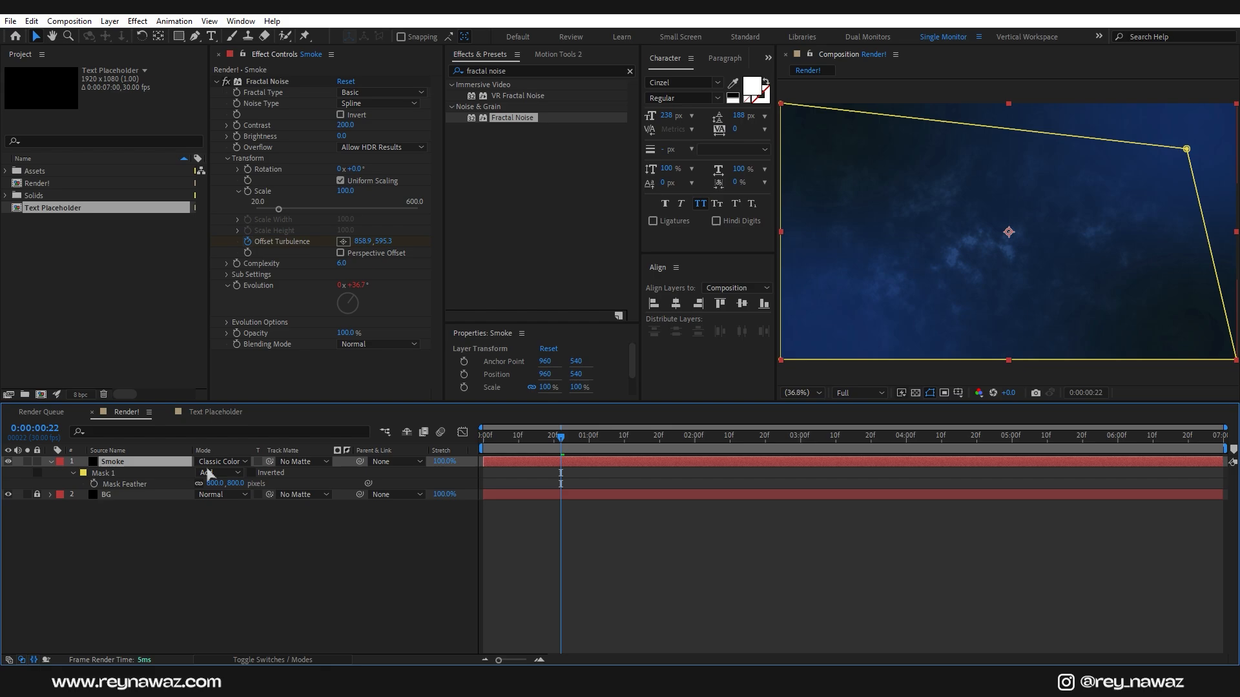
{"action": "left_click", "coordinate": [51, 462]}
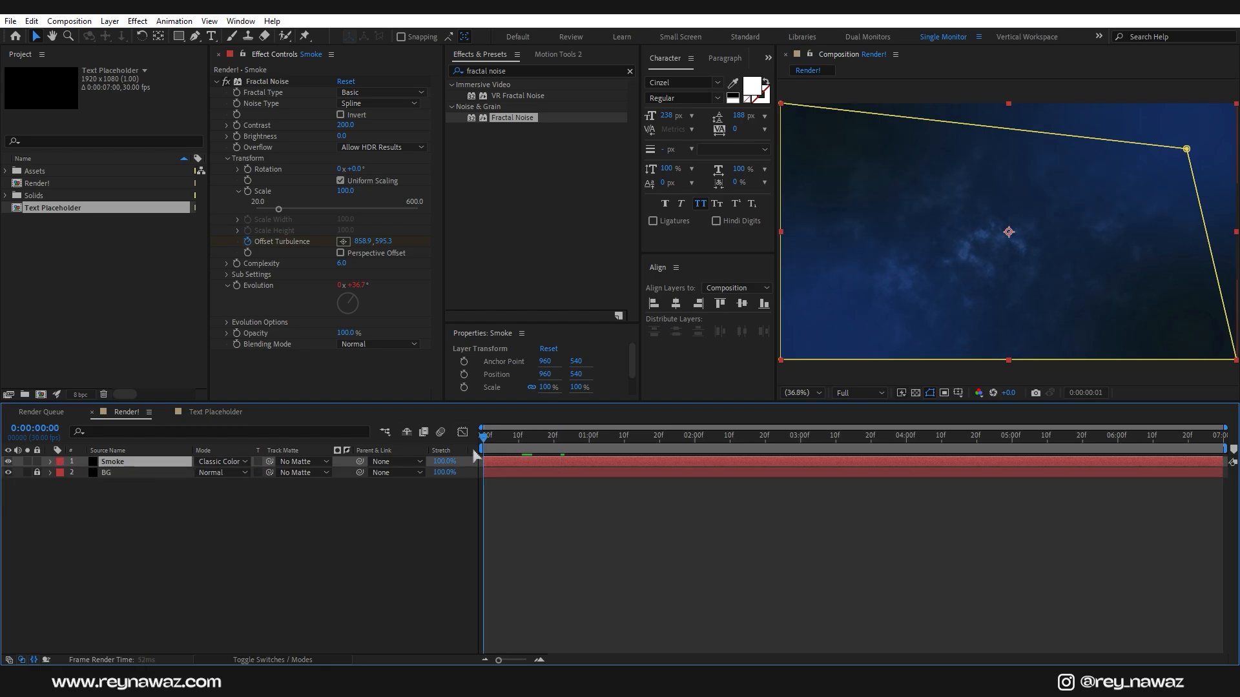
Preview the blended smoke over the blue background from the first frame
{"action": "key", "text": "space"}
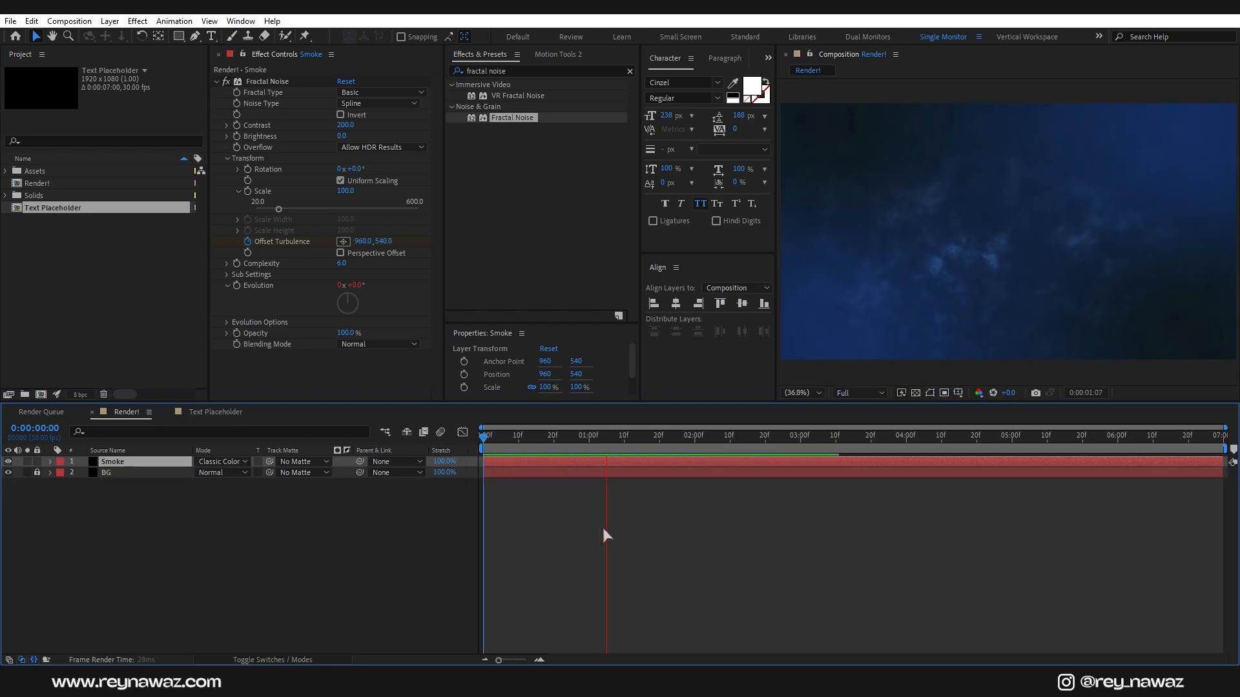
{"action": "key", "text": "space"}
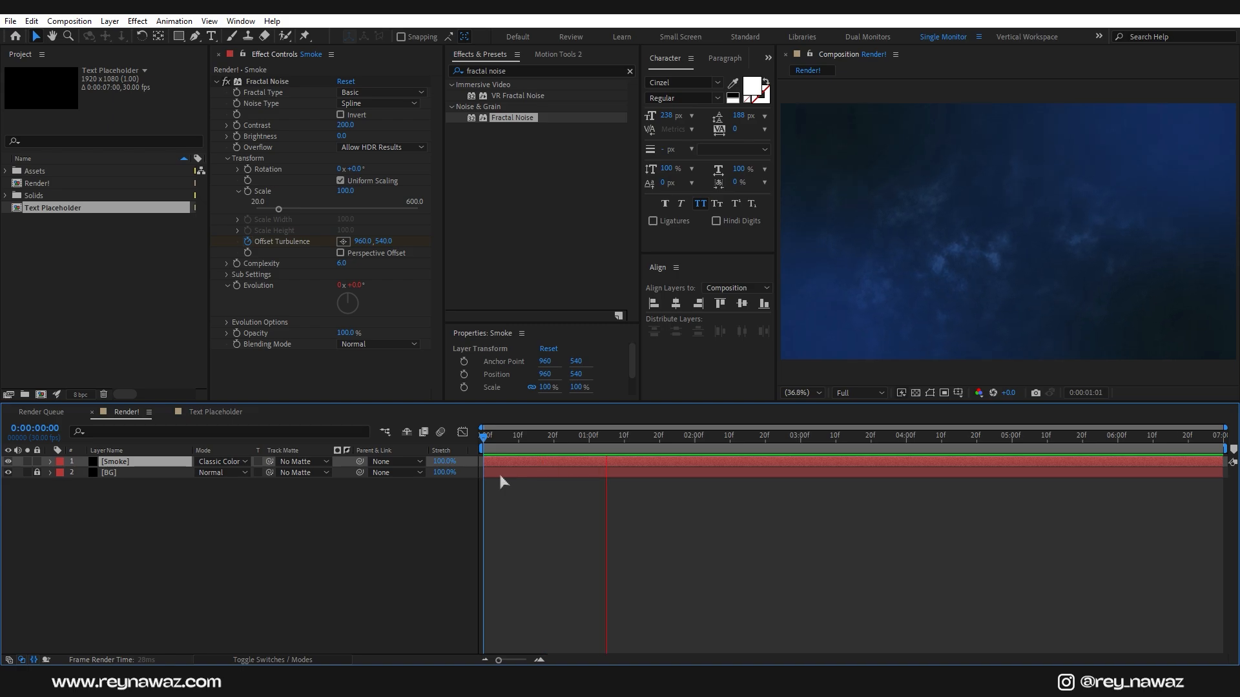
{"action": "key", "text": "space"}
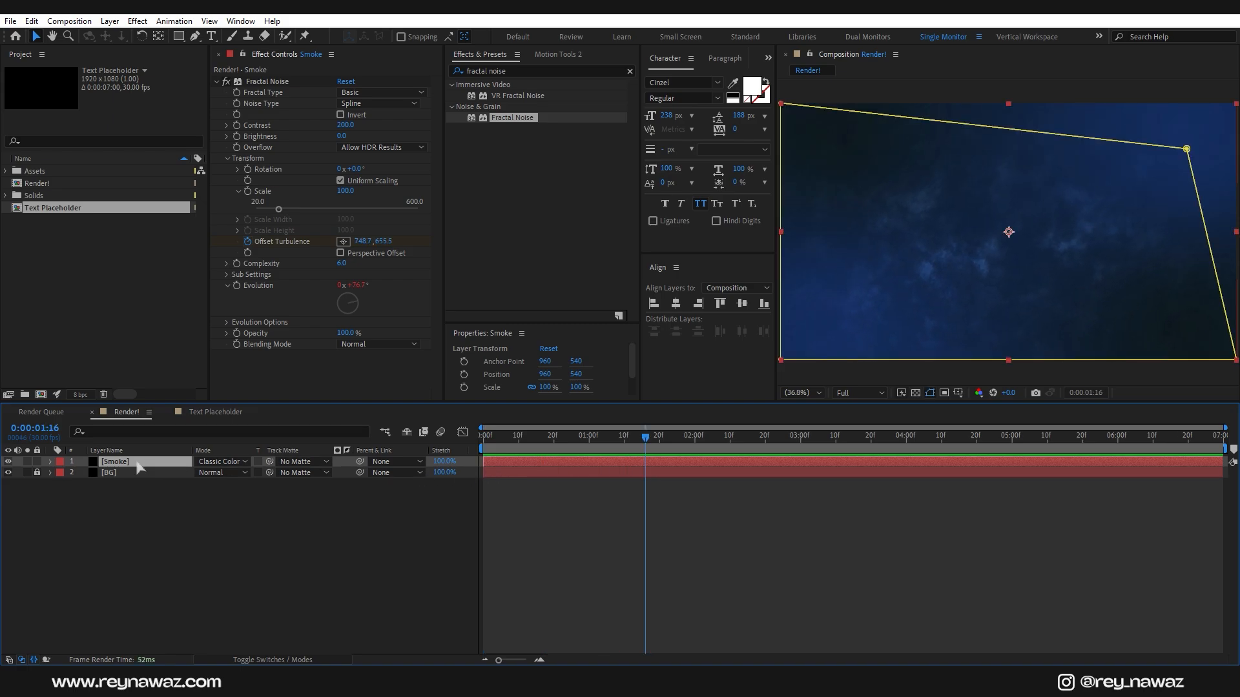
Lower the Smoke layer's opacity to 70%
{"action": "key", "text": "t"}
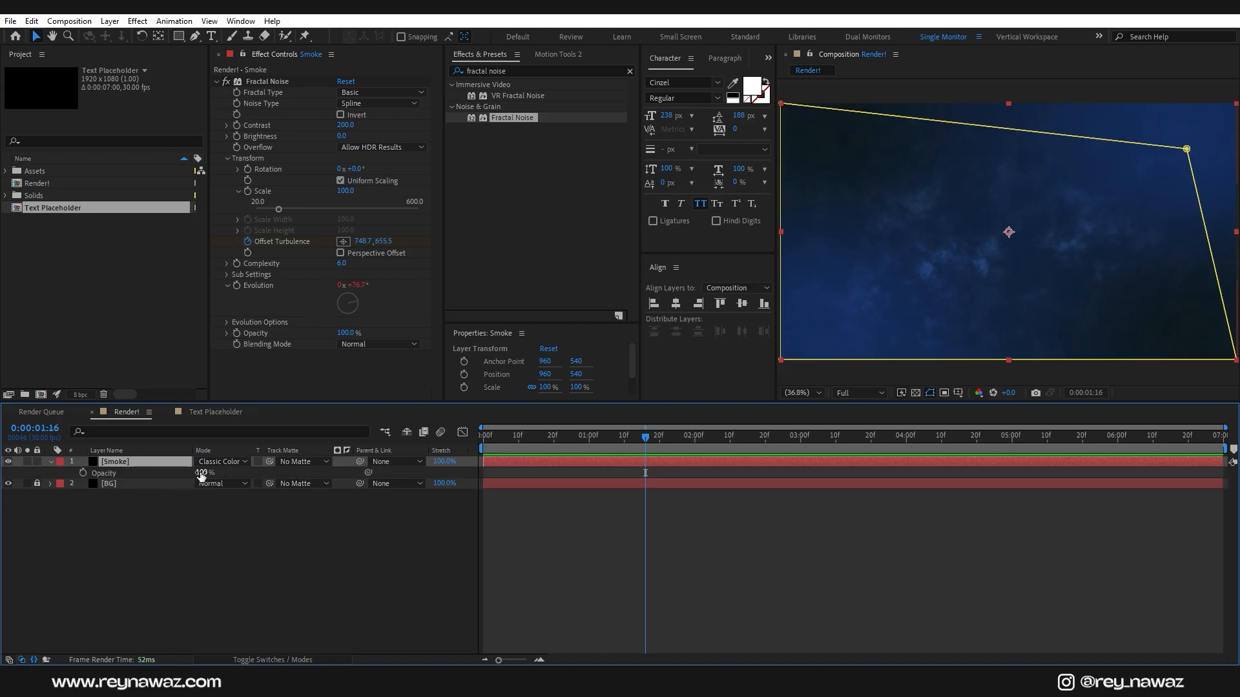
{"action": "left_click_drag", "start_coordinate": [201, 478], "coordinate": [193, 479]}
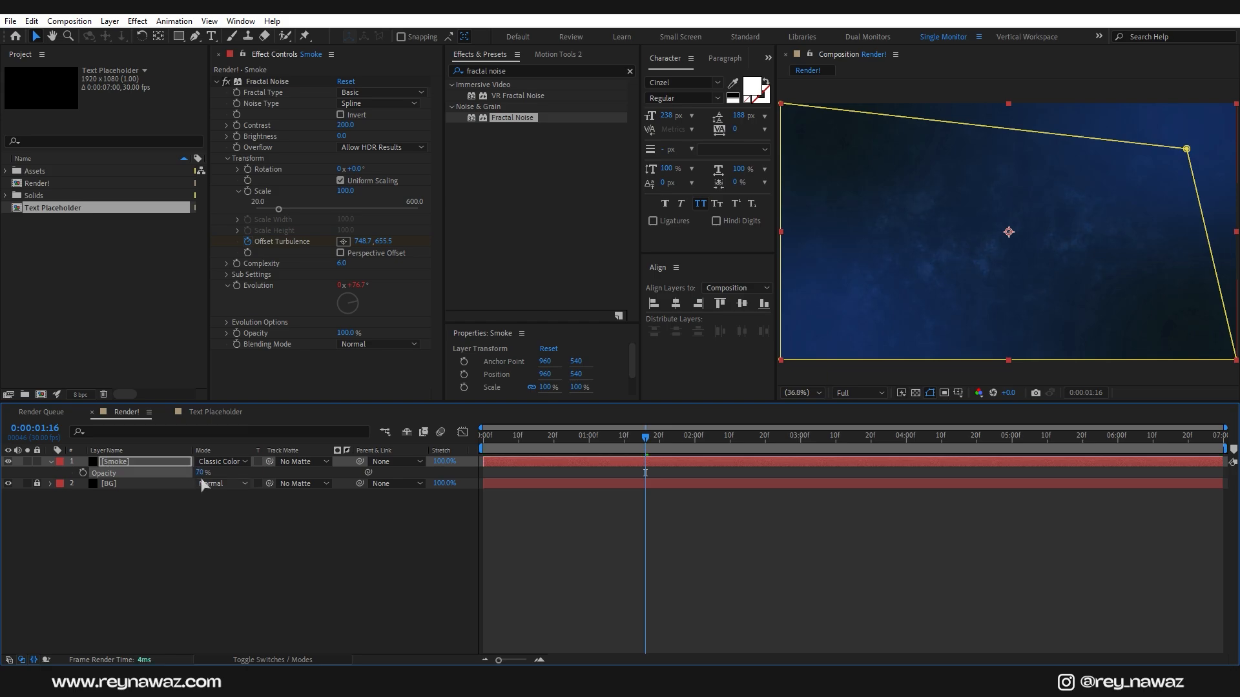
{"action": "left_click", "coordinate": [211, 510]}
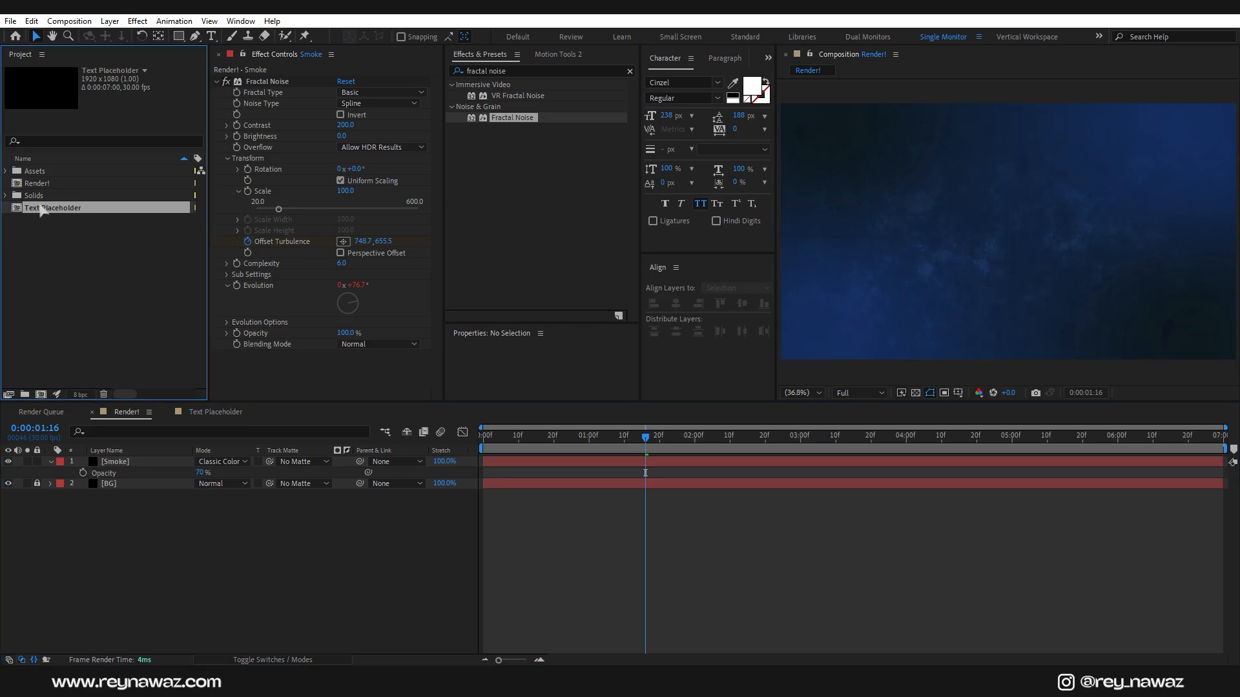
Create a white 1920 x 1080 solid layer named Particles
{"action": "right_click", "coordinate": [211, 506]}
{"action": "mouse_move", "coordinate": [213, 347]}
{"action": "left_click", "coordinate": [394, 381]}
{"action": "type", "text": "Particles"}
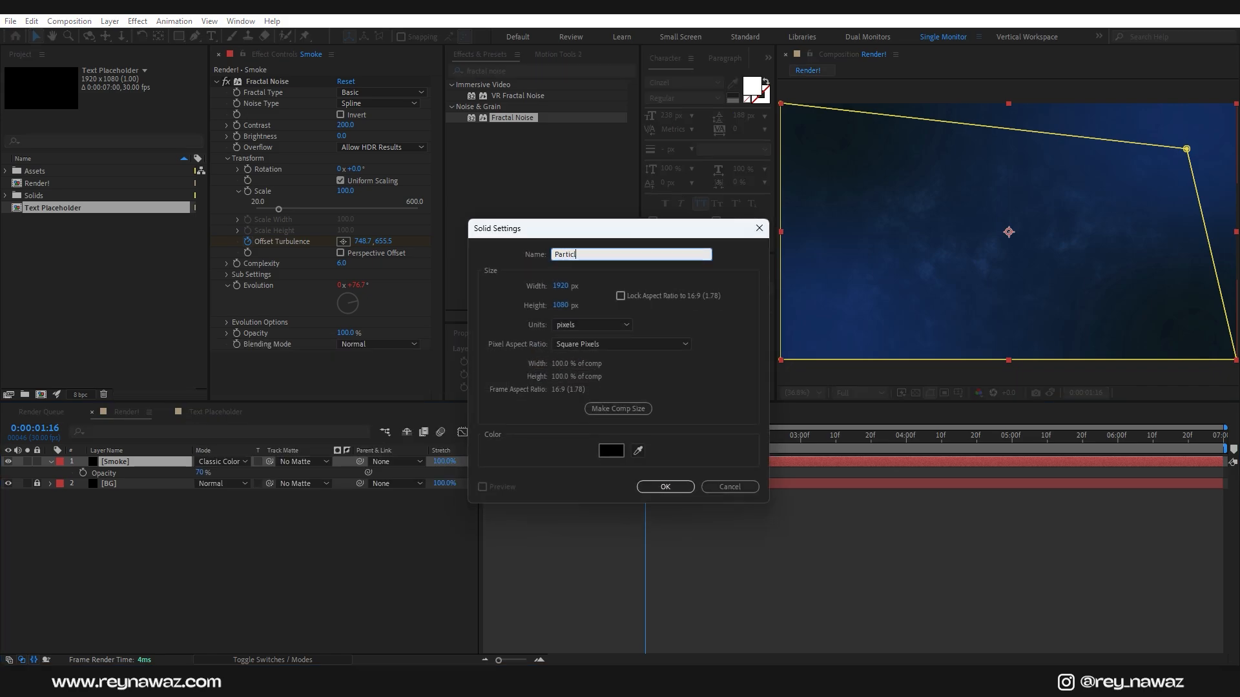
{"action": "left_click", "coordinate": [612, 451]}
{"action": "left_click", "coordinate": [414, 195]}
{"action": "left_click", "coordinate": [696, 197]}
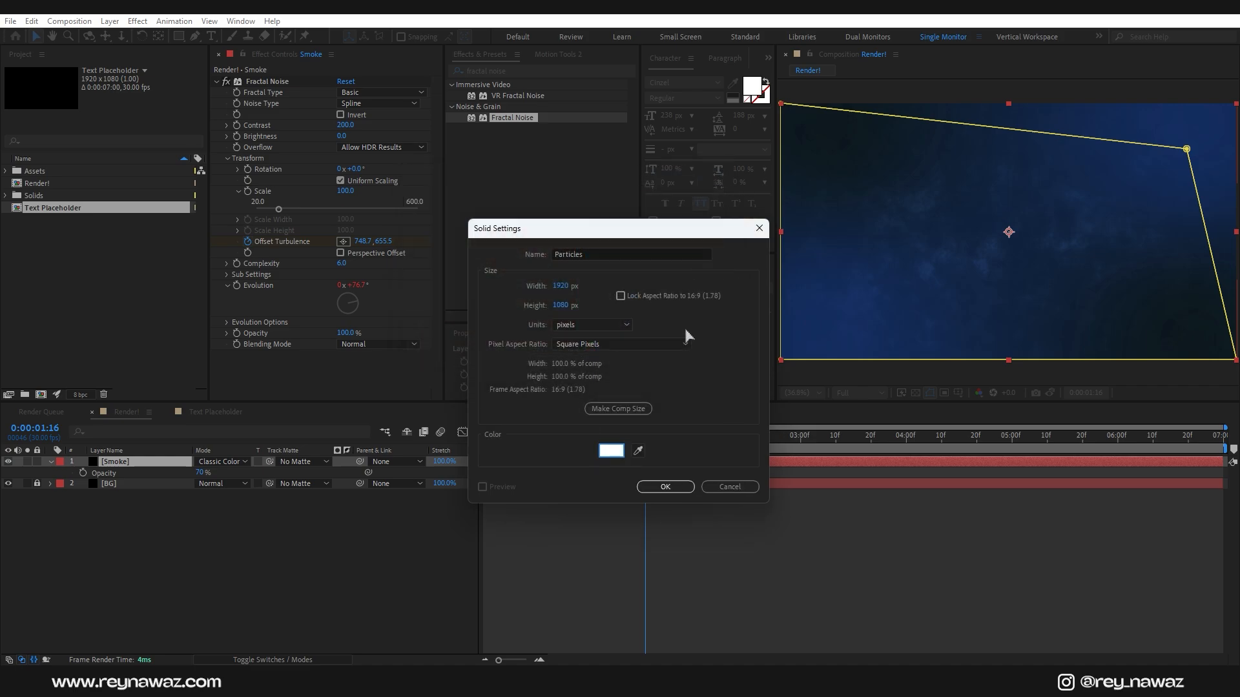
{"action": "left_click", "coordinate": [679, 489]}
Find the CC Particle World effect and apply it to the Particles layer
{"action": "left_click", "coordinate": [451, 72]}
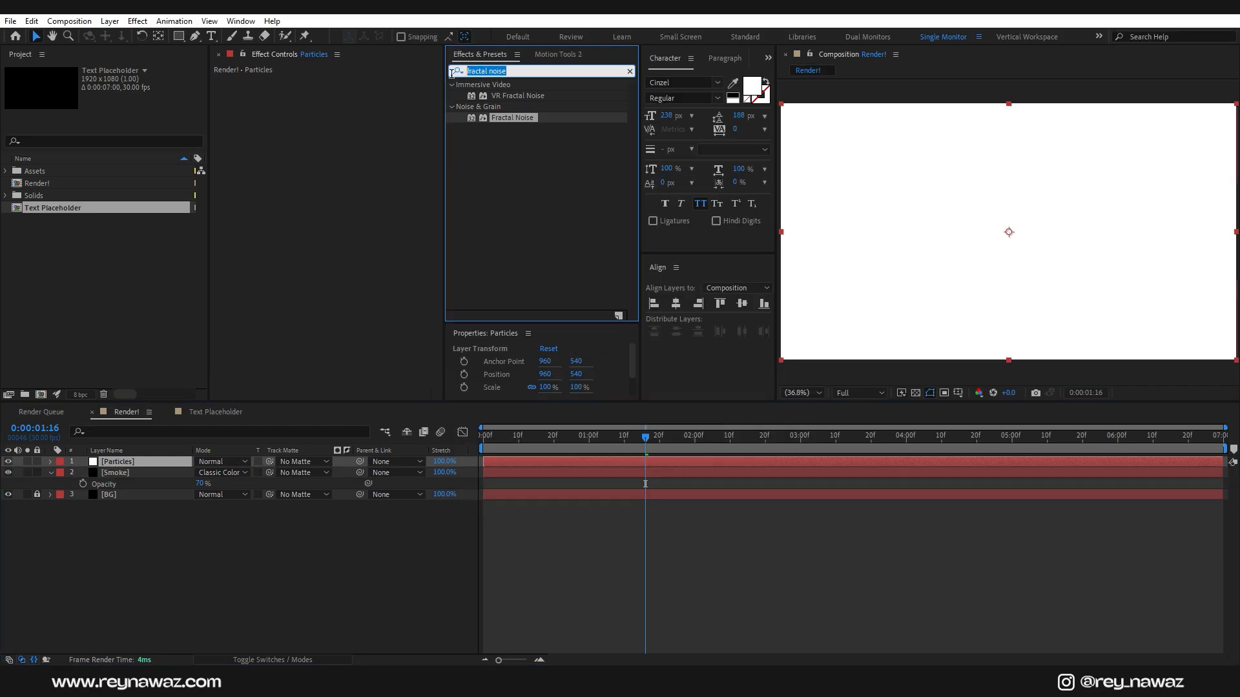
{"action": "type", "text": "cc par"}
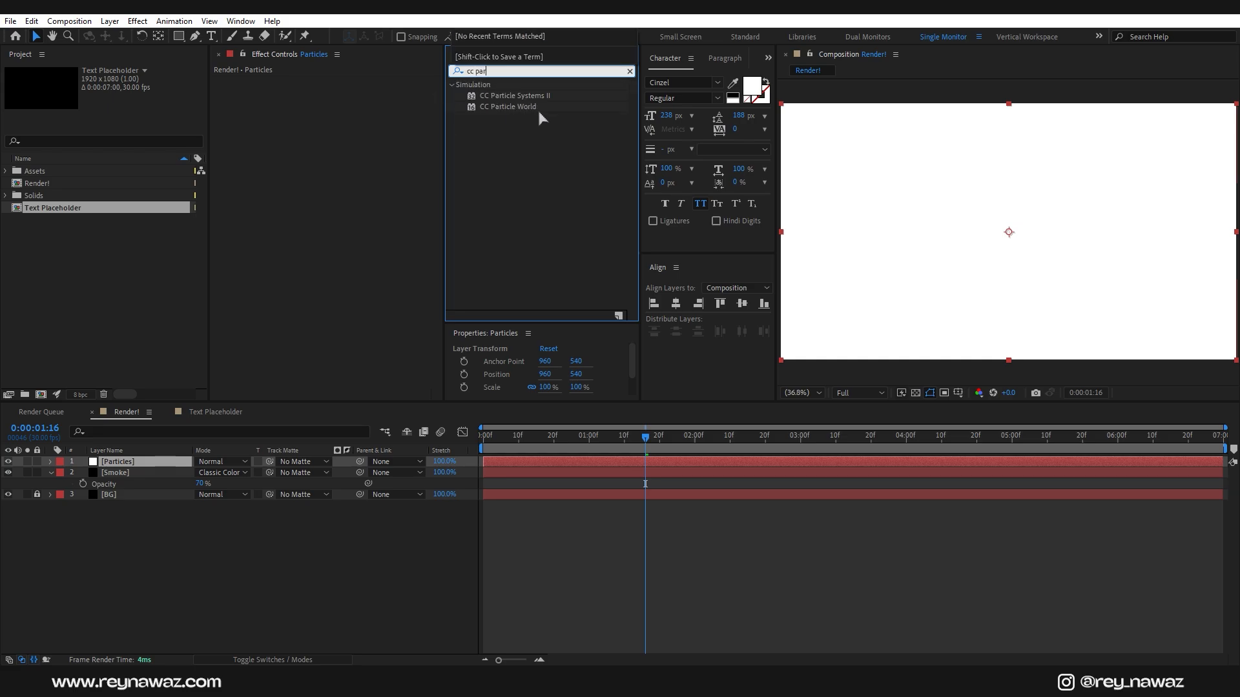
{"action": "left_click_drag", "start_coordinate": [539, 112], "coordinate": [144, 464]}
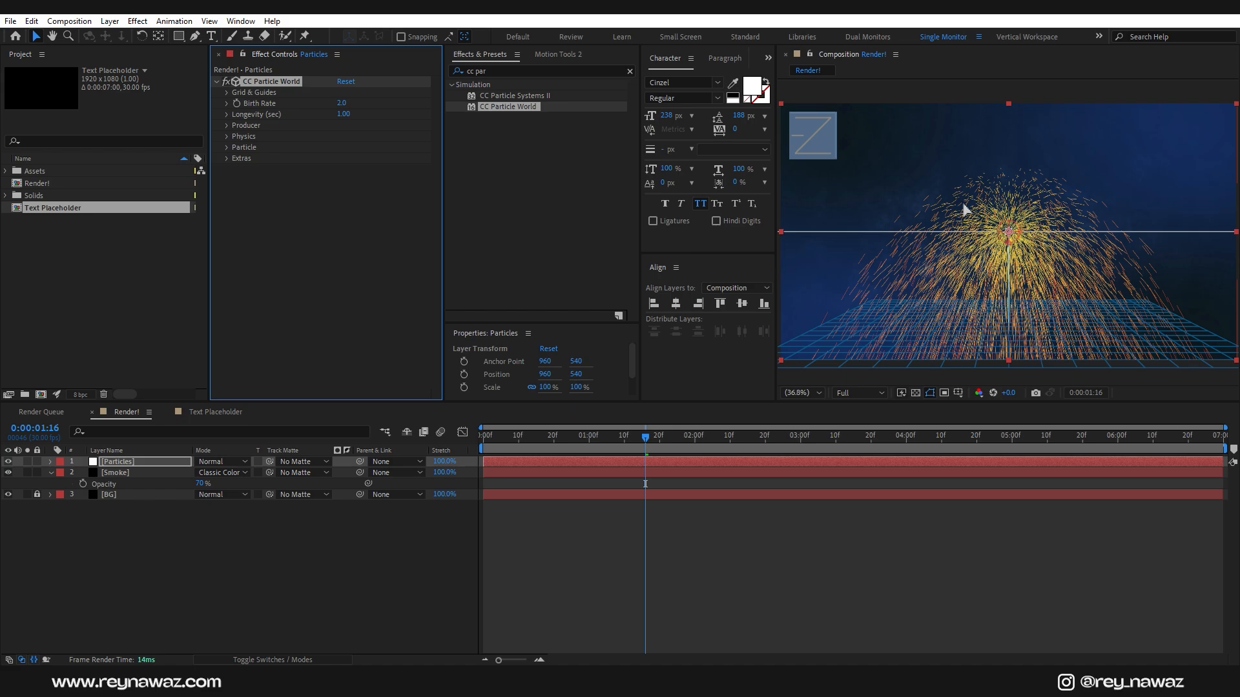
Set CC Particle World's particle type to Lens Convex with a birth size of 0.070 and a death size of 0.110
{"action": "left_click", "coordinate": [227, 148]}
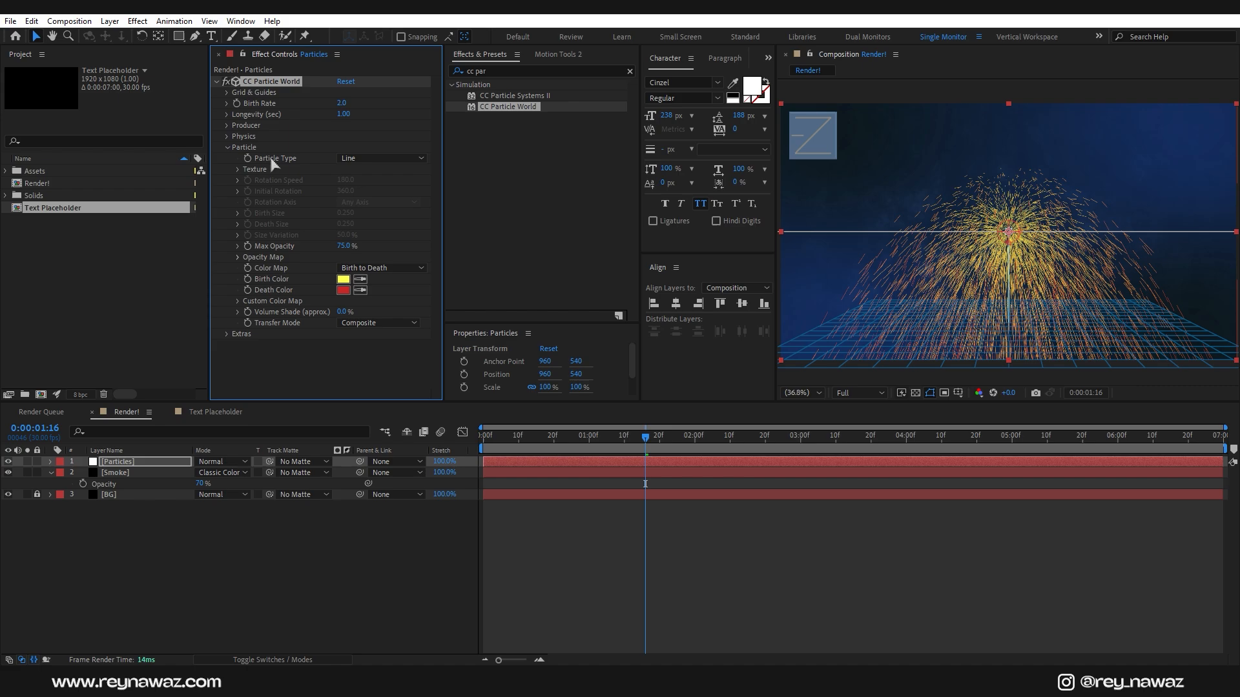
{"action": "left_click", "coordinate": [365, 159]}
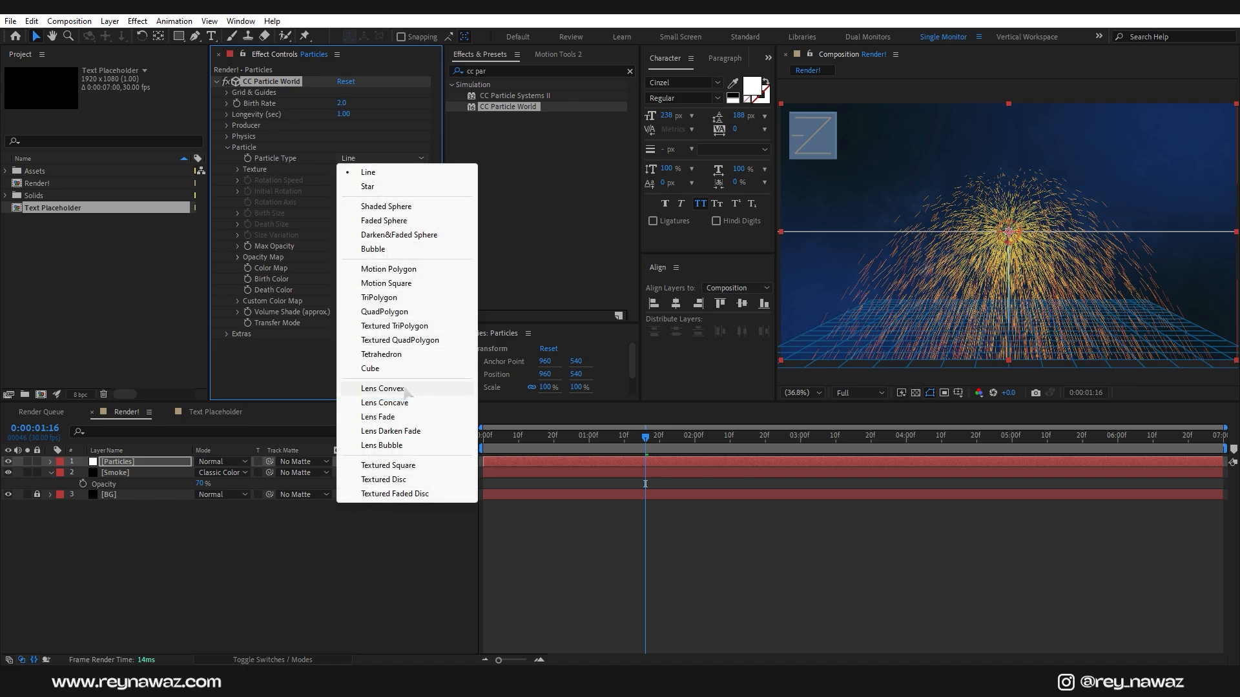
{"action": "left_click", "coordinate": [382, 388]}
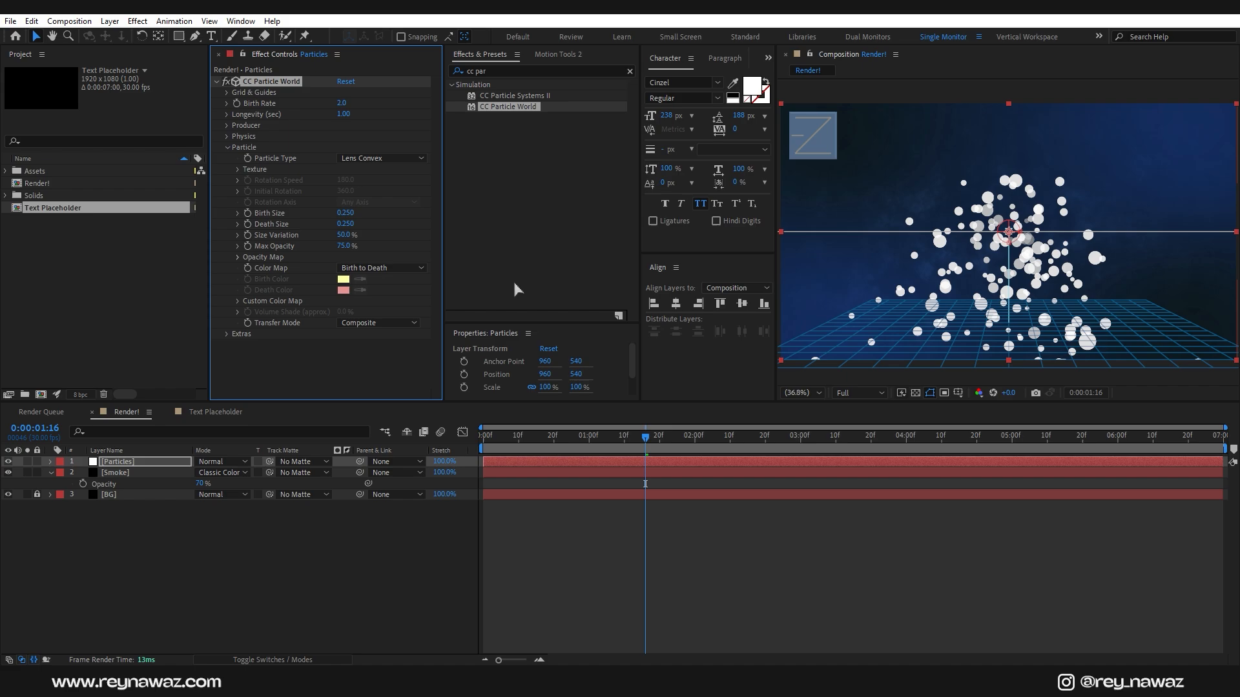
{"action": "left_click_drag", "start_coordinate": [342, 219], "coordinate": [338, 215]}
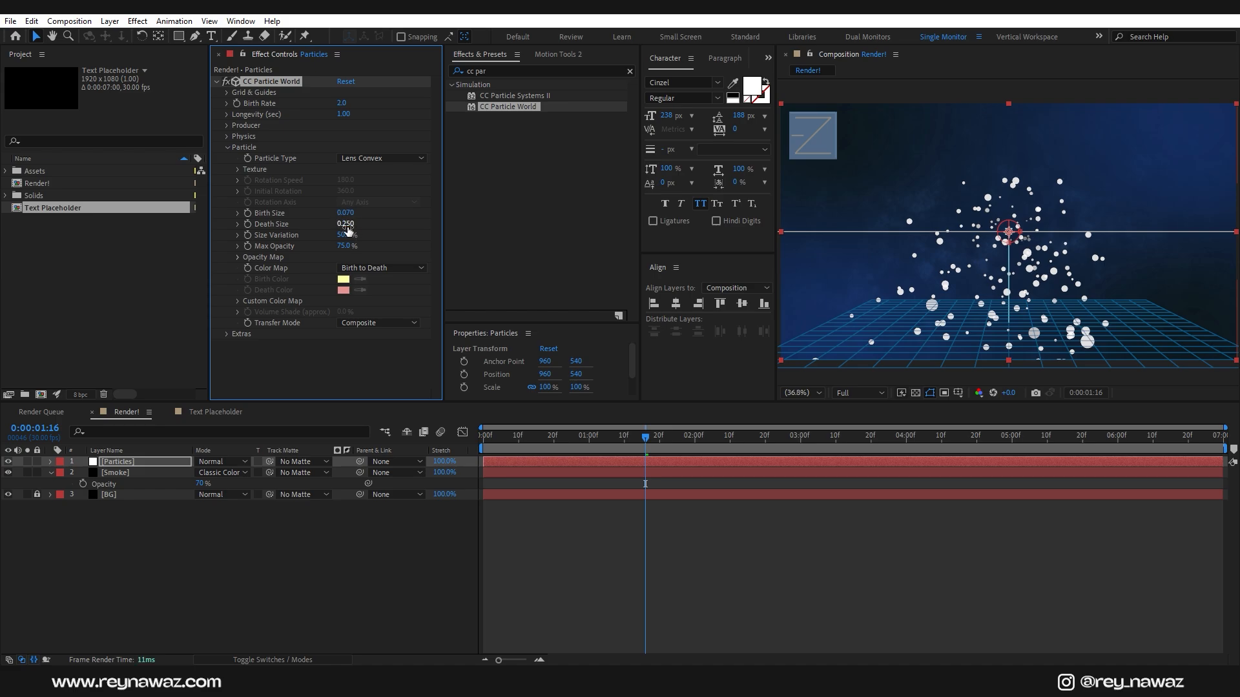
{"action": "left_click_drag", "start_coordinate": [347, 229], "coordinate": [336, 227]}
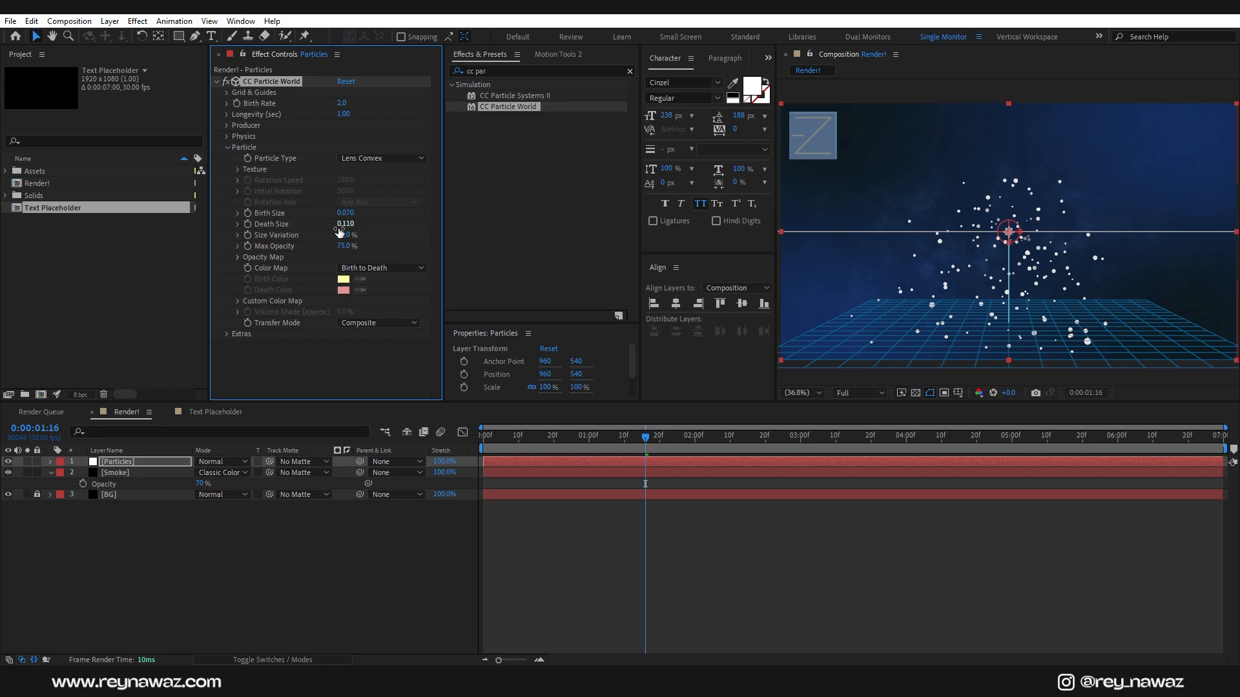
{"action": "left_click", "coordinate": [228, 147]}
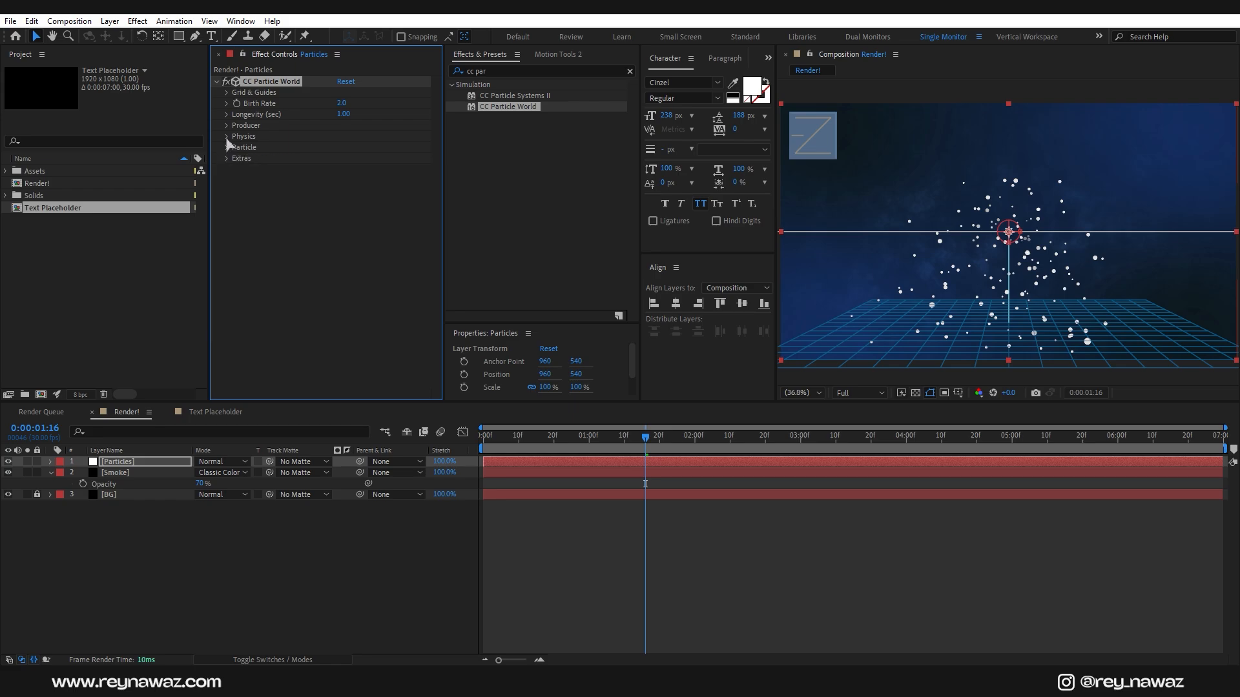
Set the particle physics to Cone Axis animation with a velocity of 0.46 and a gravity of 0.010
{"action": "left_click", "coordinate": [227, 137]}
{"action": "left_click", "coordinate": [375, 148]}
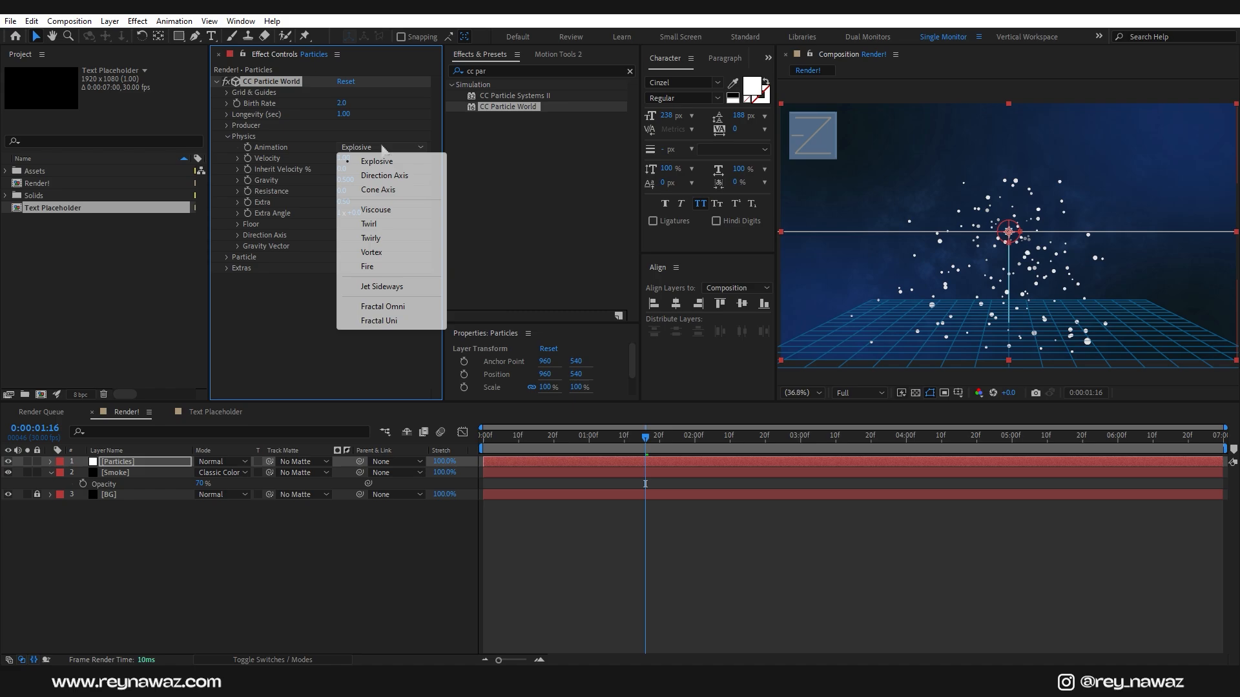
{"action": "left_click", "coordinate": [379, 189]}
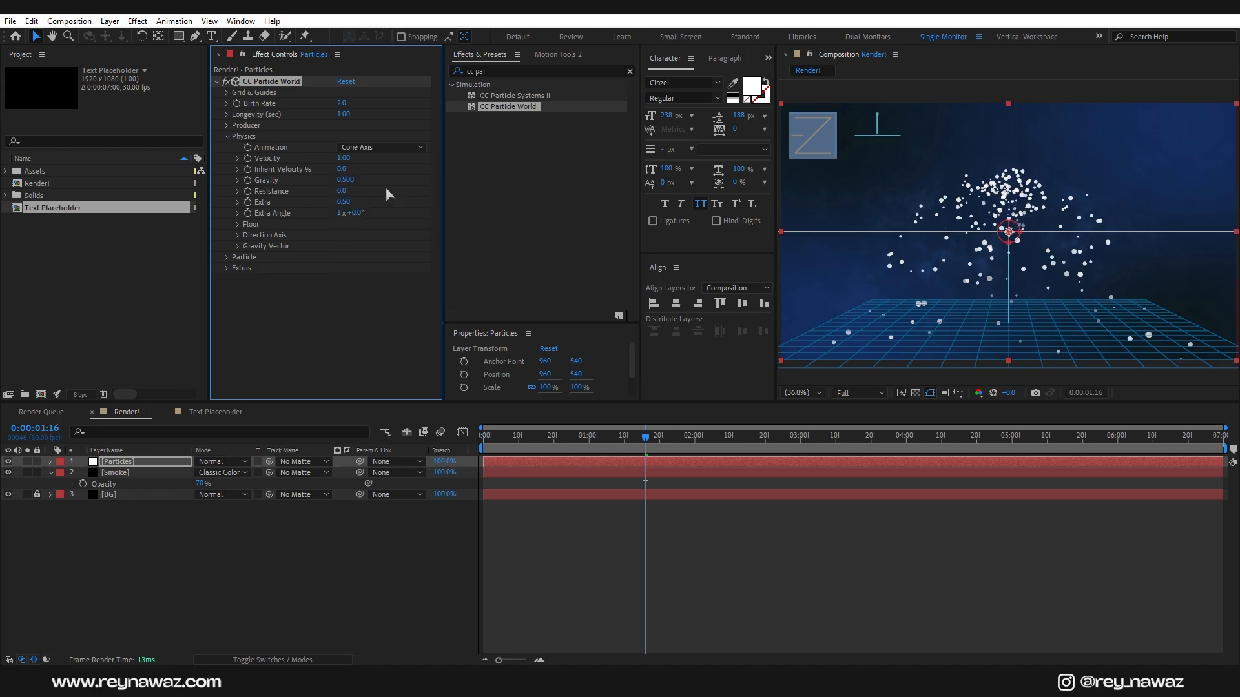
{"action": "left_click_drag", "start_coordinate": [345, 162], "coordinate": [312, 165]}
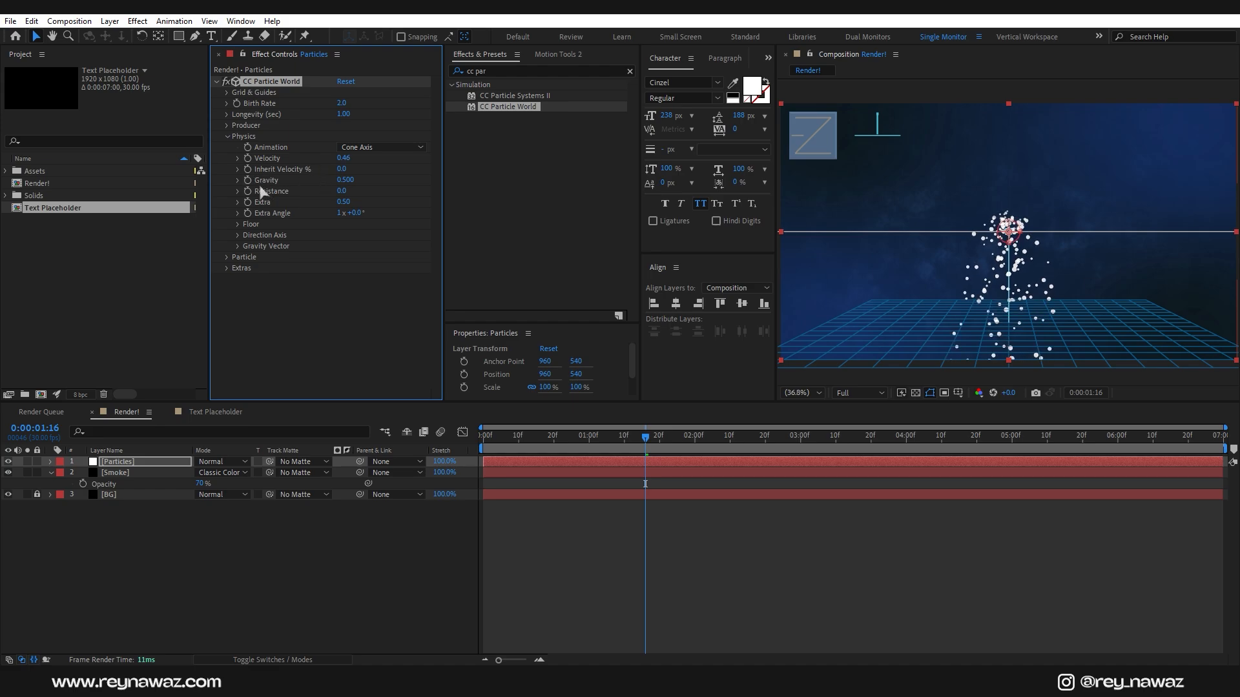
{"action": "left_click", "coordinate": [348, 180]}
{"action": "type", "text": "0.01"}
{"action": "key", "text": "Return"}
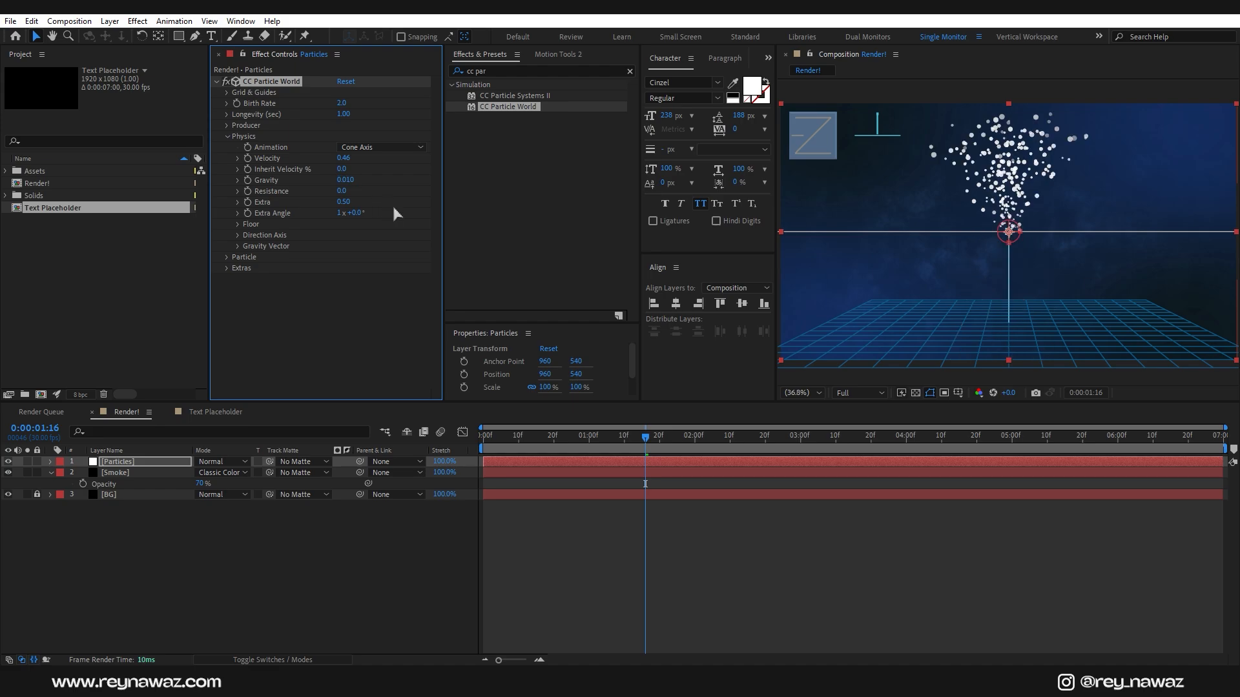
Set the particles' direction axis to X -1.000 and Y 0.600, and collapse the physics settings
{"action": "left_click", "coordinate": [239, 235]}
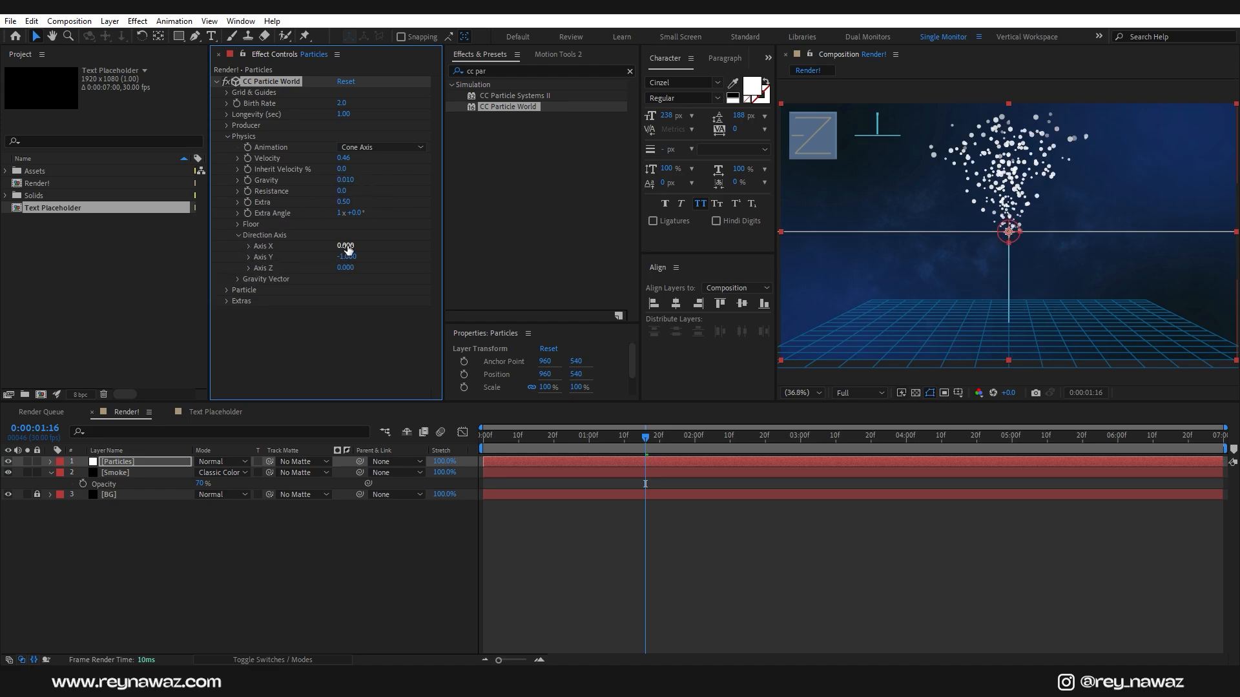
{"action": "left_click_drag", "start_coordinate": [345, 246], "coordinate": [451, 265]}
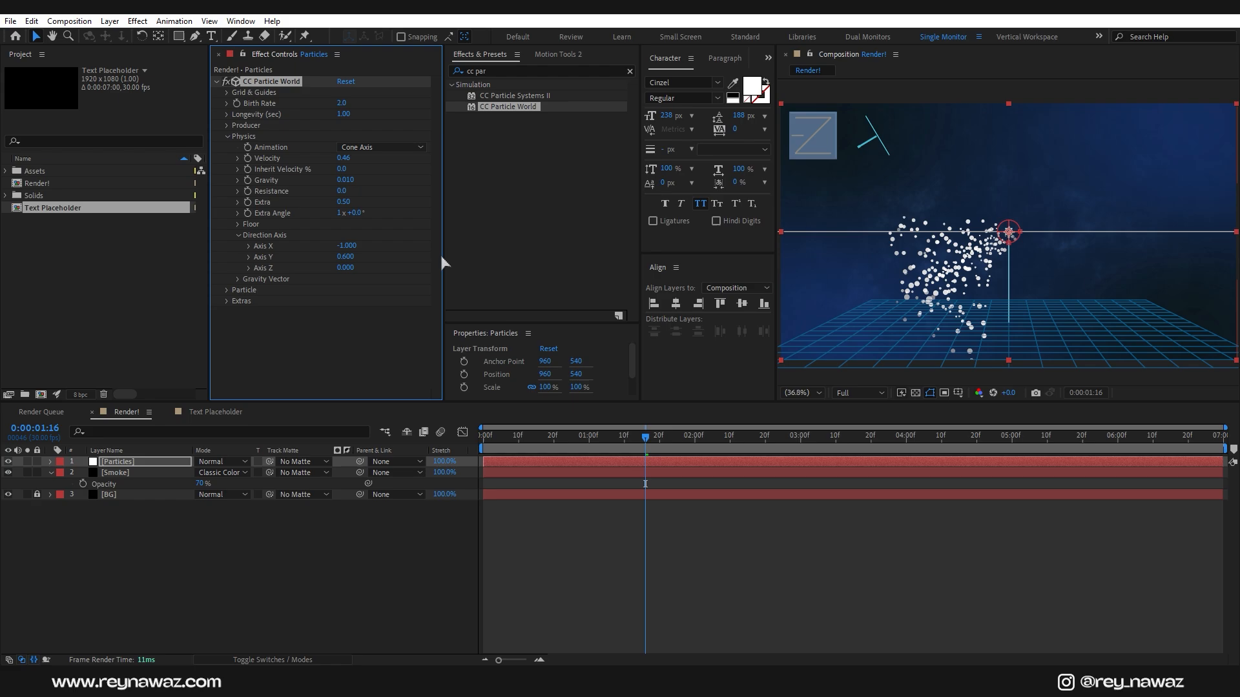
{"action": "left_click", "coordinate": [238, 235]}
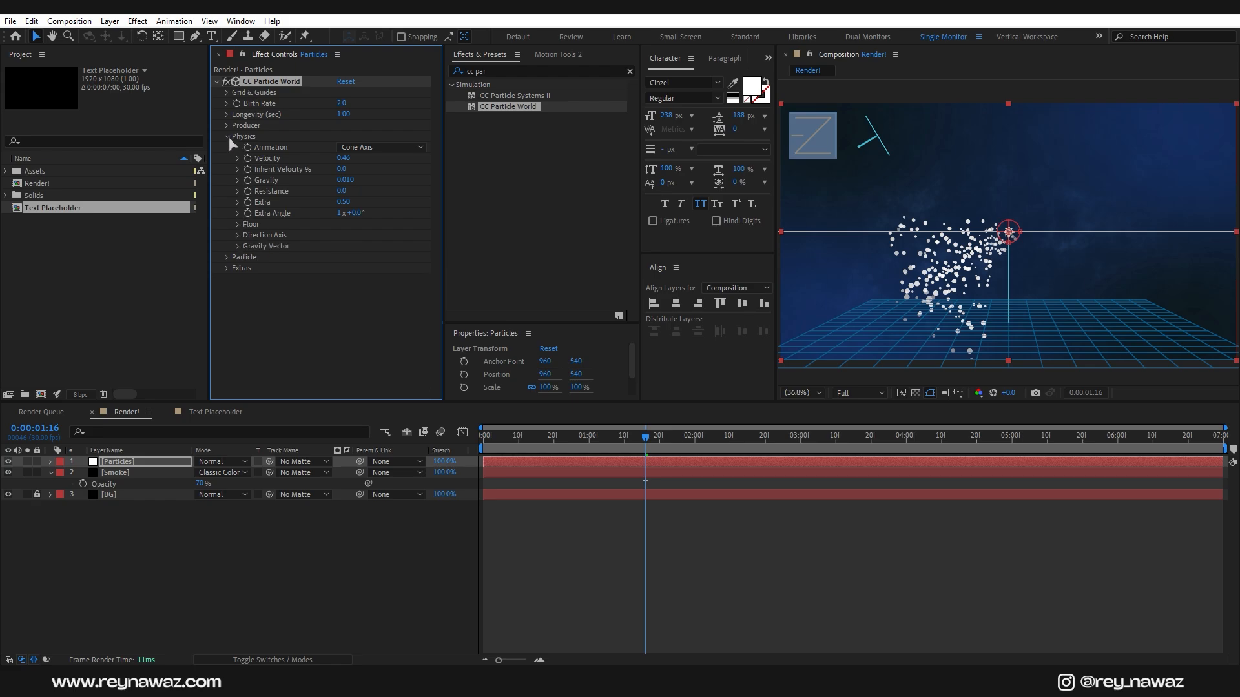
{"action": "left_click", "coordinate": [228, 137]}
Set the particle producer's position to X 0.50 and Y -0.30, and its radius to X 1.305, Y 0.825 and Z 0.735
{"action": "left_click", "coordinate": [227, 125]}
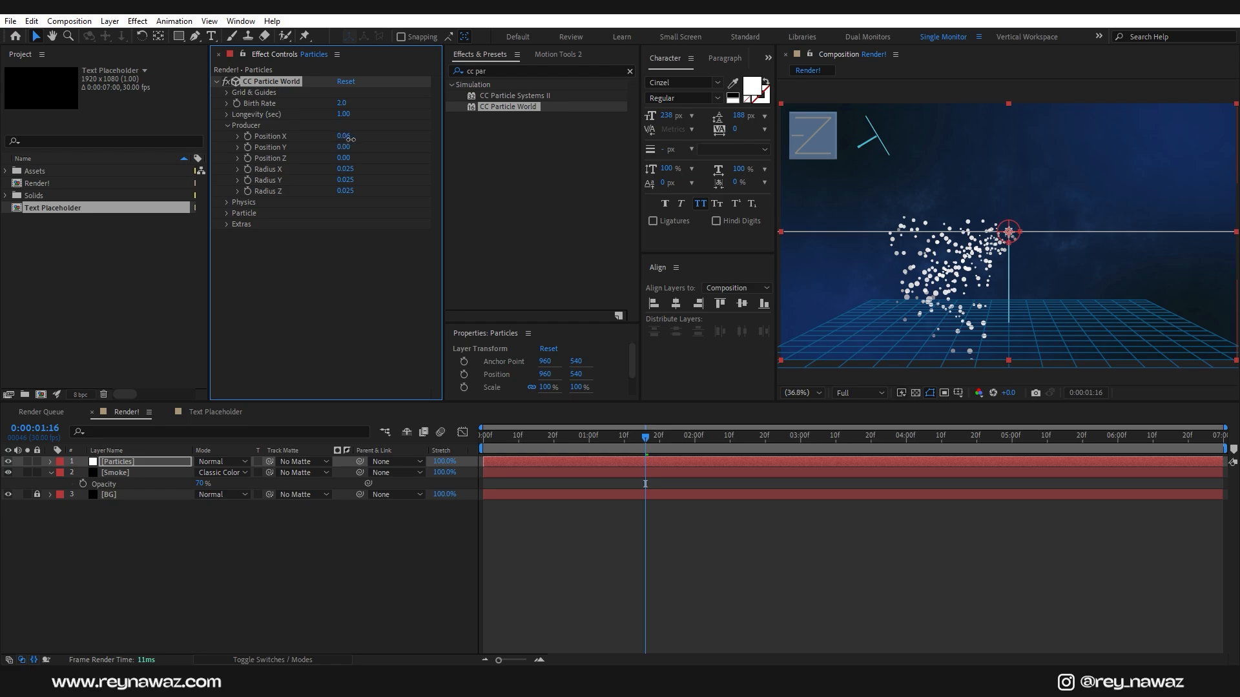
{"action": "mouse_move", "coordinate": [344, 138]}
{"action": "left_mouse_down"}
{"action": "mouse_move", "coordinate": [380, 145]}
{"action": "mouse_move", "coordinate": [326, 150]}
{"action": "left_mouse_up"}
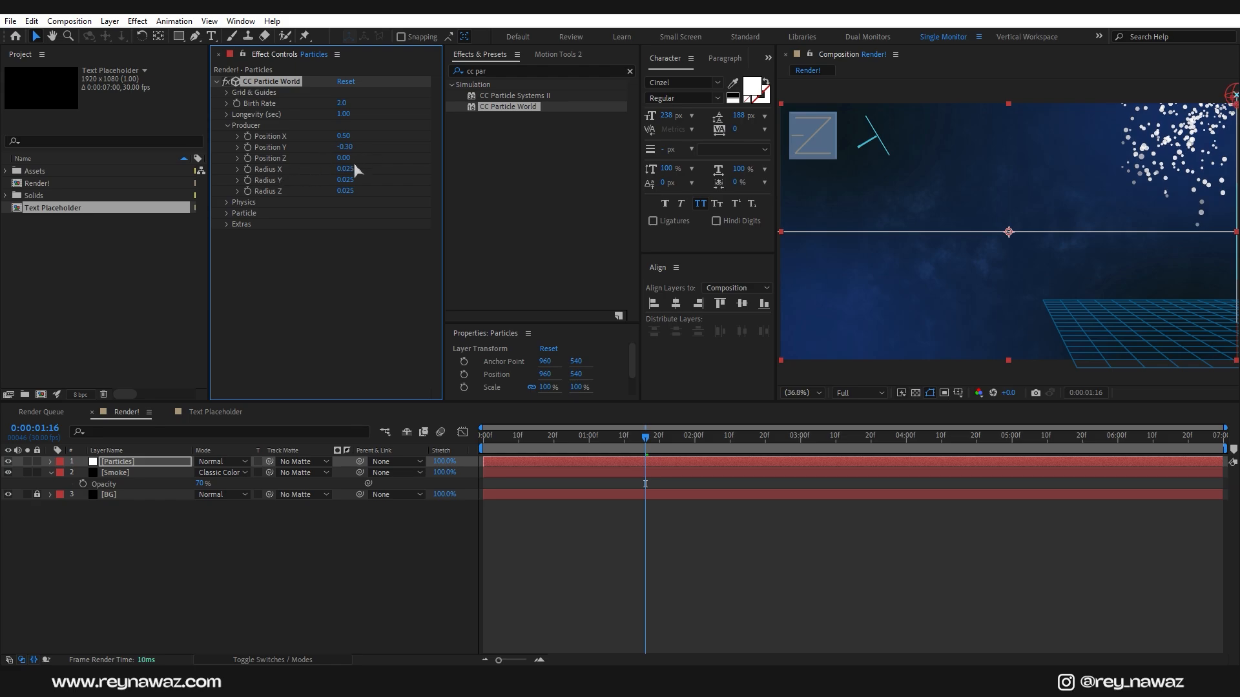
{"action": "left_click_drag", "start_coordinate": [345, 170], "coordinate": [428, 172]}
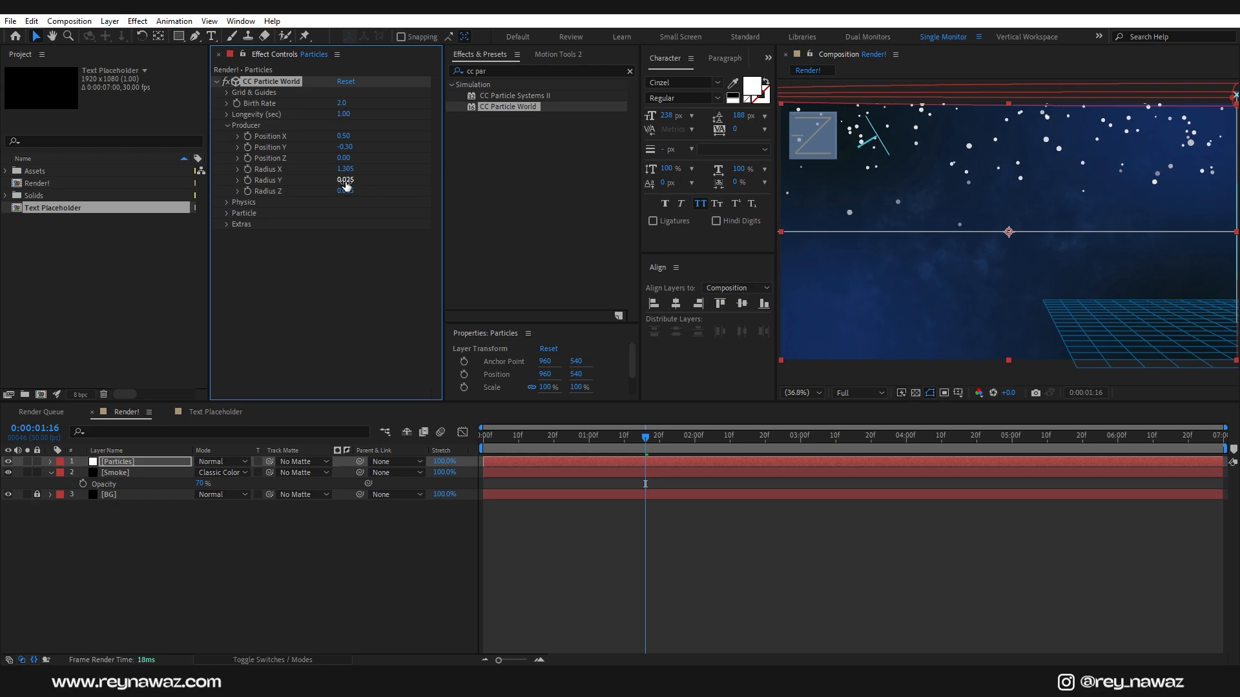
{"action": "left_click_drag", "start_coordinate": [345, 186], "coordinate": [398, 183]}
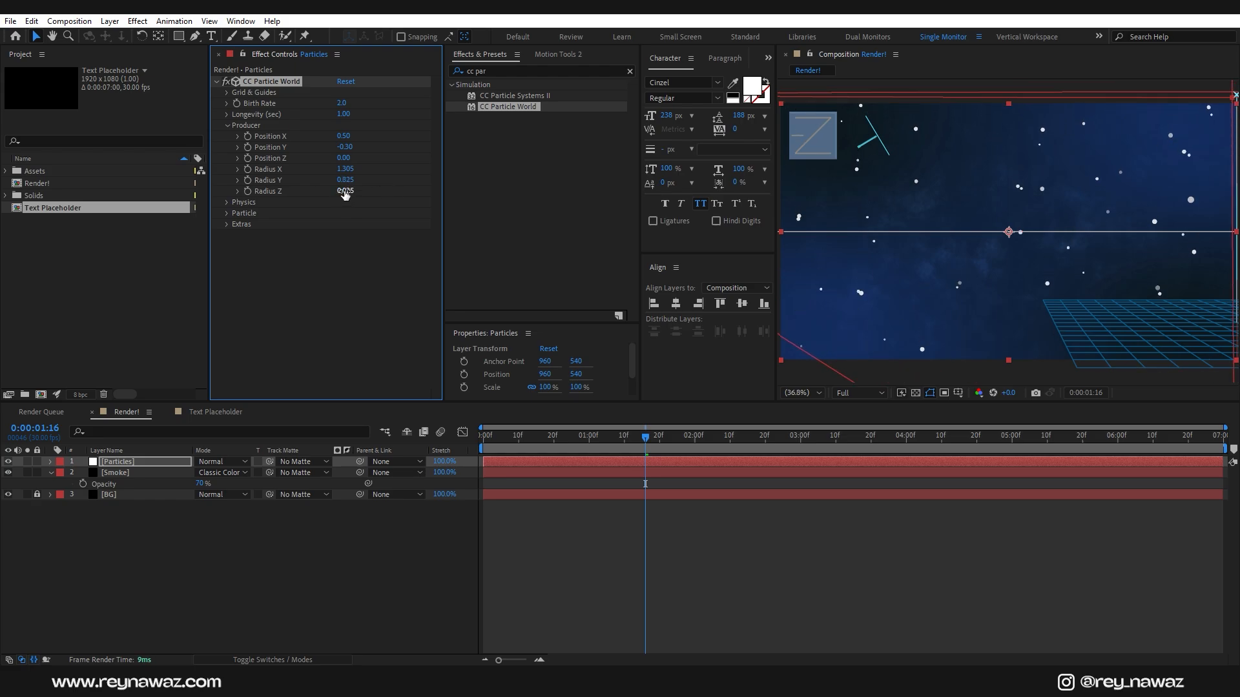
{"action": "left_click_drag", "start_coordinate": [345, 192], "coordinate": [390, 191]}
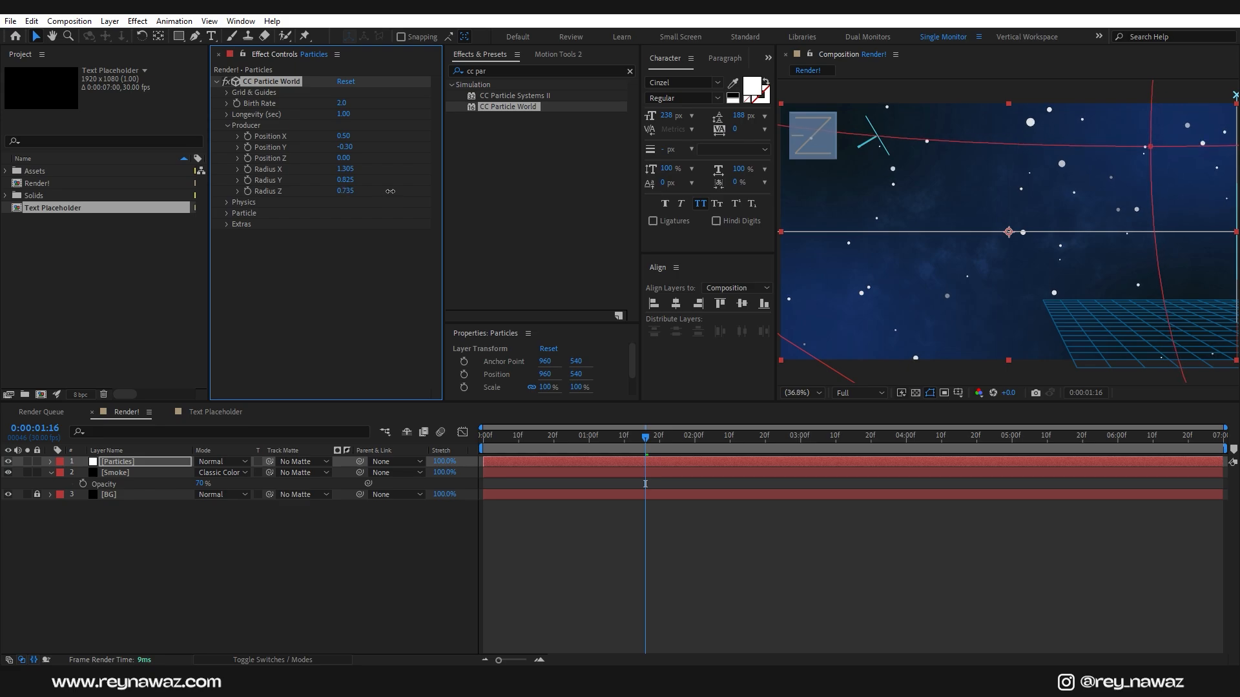
{"action": "left_click", "coordinate": [227, 126]}
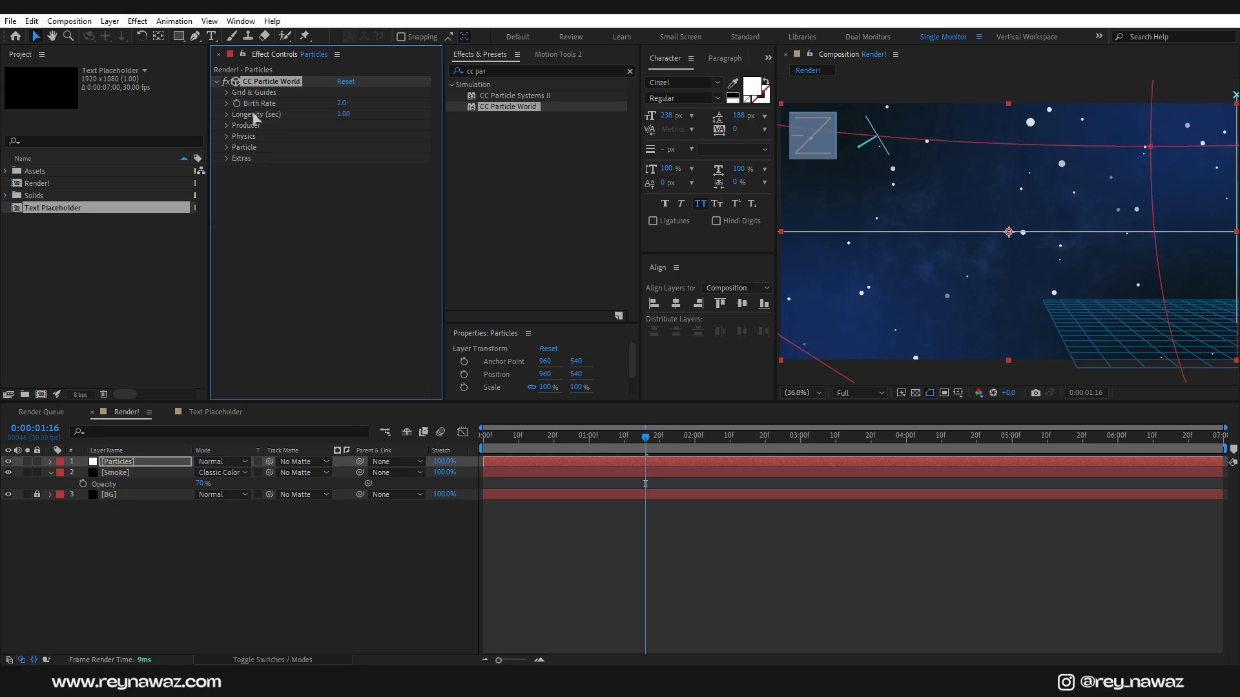
Set CC Particle World's longevity to 6.00 seconds
{"action": "left_click", "coordinate": [343, 115]}
{"action": "type", "text": "8"}
{"action": "key", "text": "Return"}
Set the particle birth rate to 47.0 and preview the animation from the first frame
{"action": "left_click", "coordinate": [342, 104]}
{"action": "left_click_drag", "start_coordinate": [611, 439], "coordinate": [471, 471]}
{"action": "key", "text": "space"}
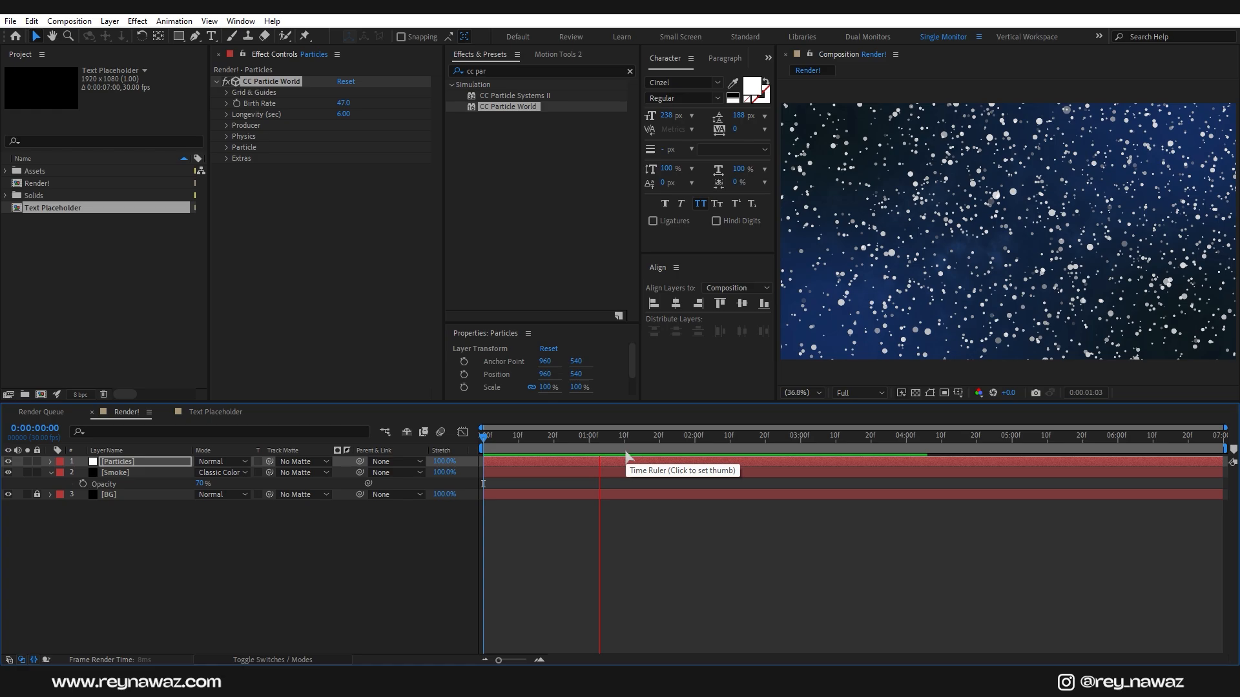
Set the particle birth rate to 0.7 and return the playhead to the first frame
{"action": "left_click", "coordinate": [340, 104]}
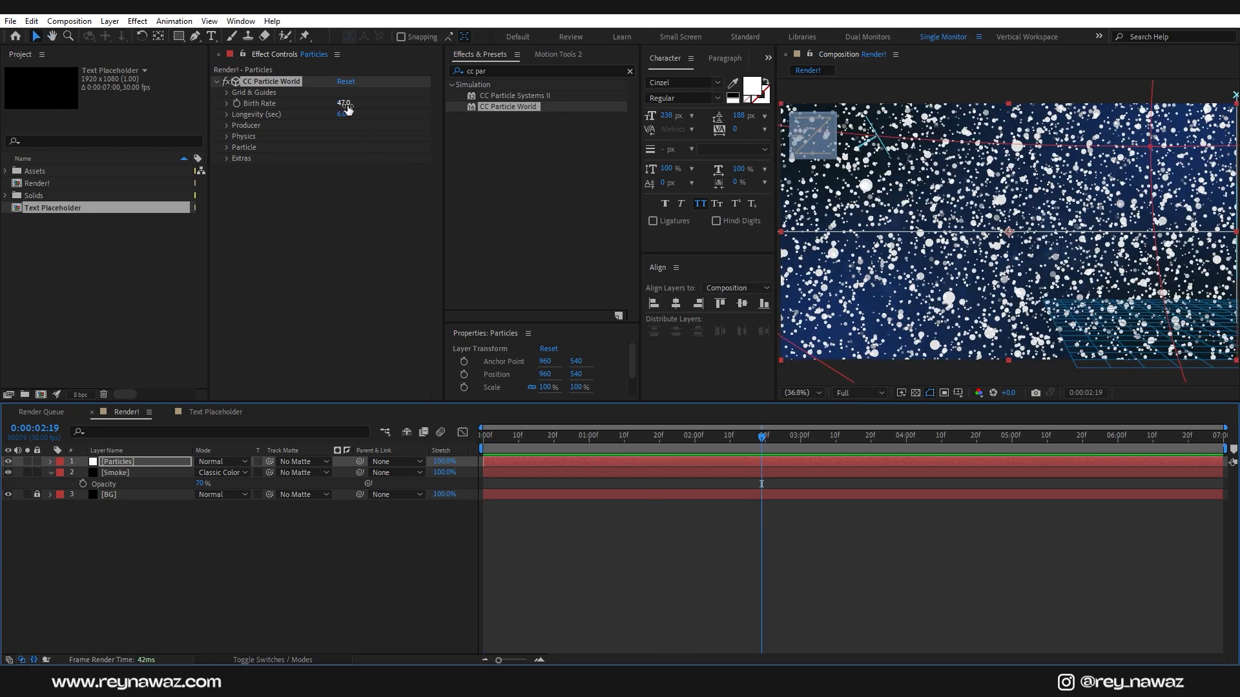
{"action": "type", "text": "0."}
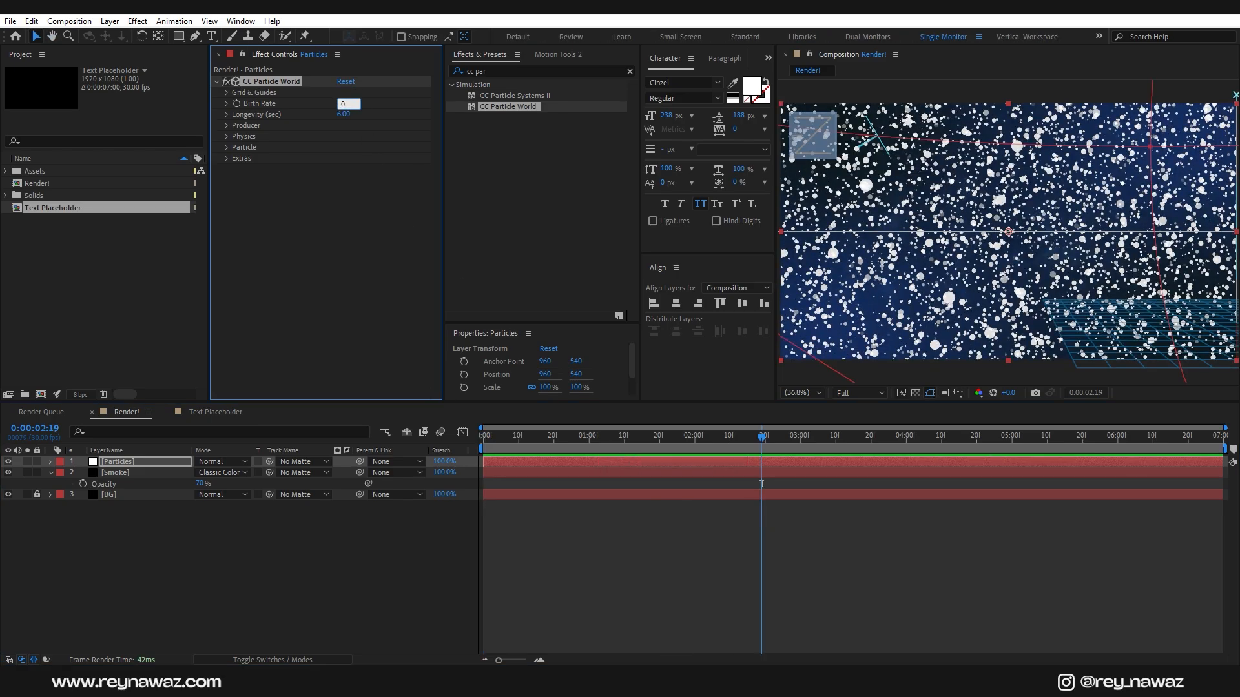
{"action": "type", "text": "7"}
{"action": "key", "text": "Return"}
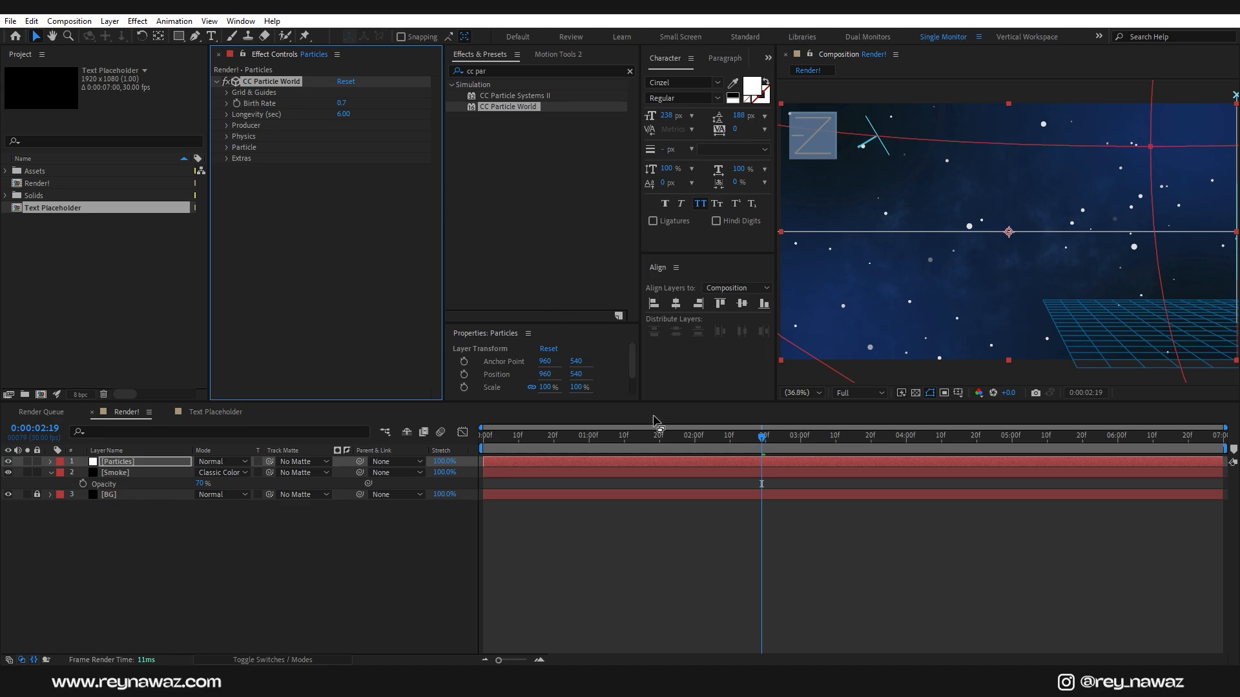
{"action": "left_click", "coordinate": [763, 438]}
{"action": "key", "text": "Home"}
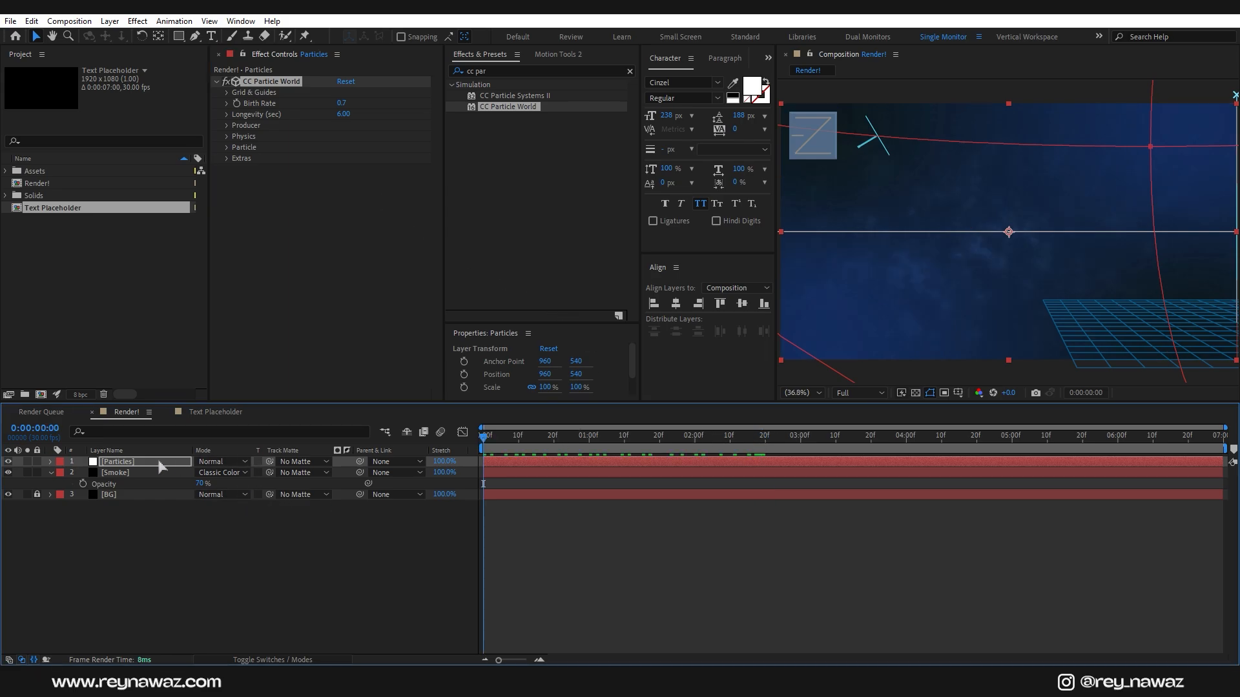
Set the Particles layer's blending mode to Classic Color Dodge and add the Text Placeholder composition between Particles and Smoke
{"action": "left_click", "coordinate": [250, 461]}
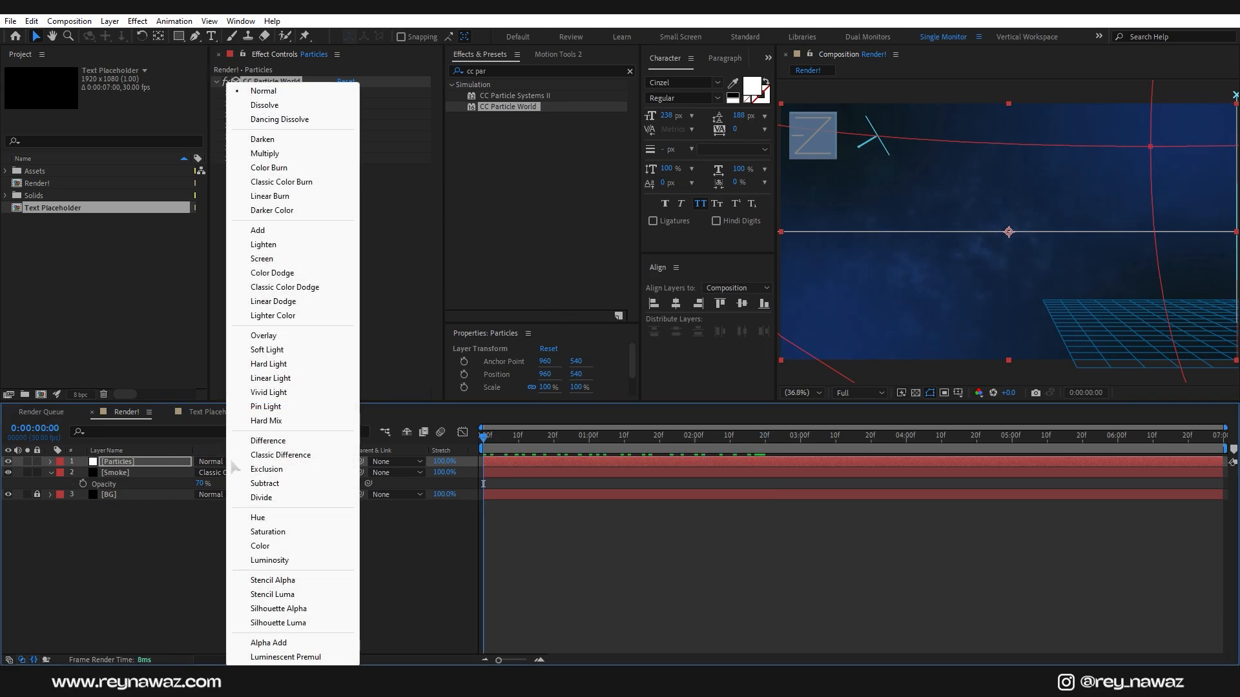
{"action": "left_click", "coordinate": [301, 289]}
{"action": "mouse_move", "coordinate": [483, 437]}
{"action": "left_mouse_down"}
{"action": "mouse_move", "coordinate": [942, 439]}
{"action": "mouse_move", "coordinate": [483, 443]}
{"action": "left_mouse_up"}
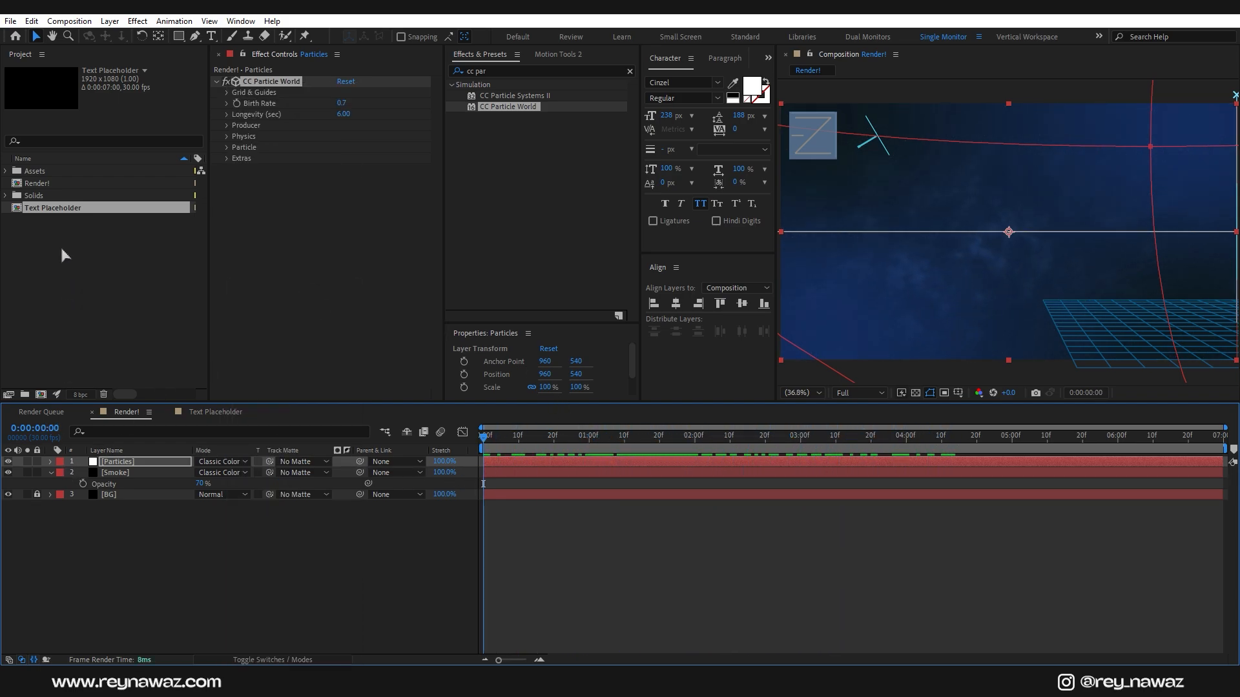
{"action": "left_click_drag", "start_coordinate": [63, 215], "coordinate": [141, 470]}
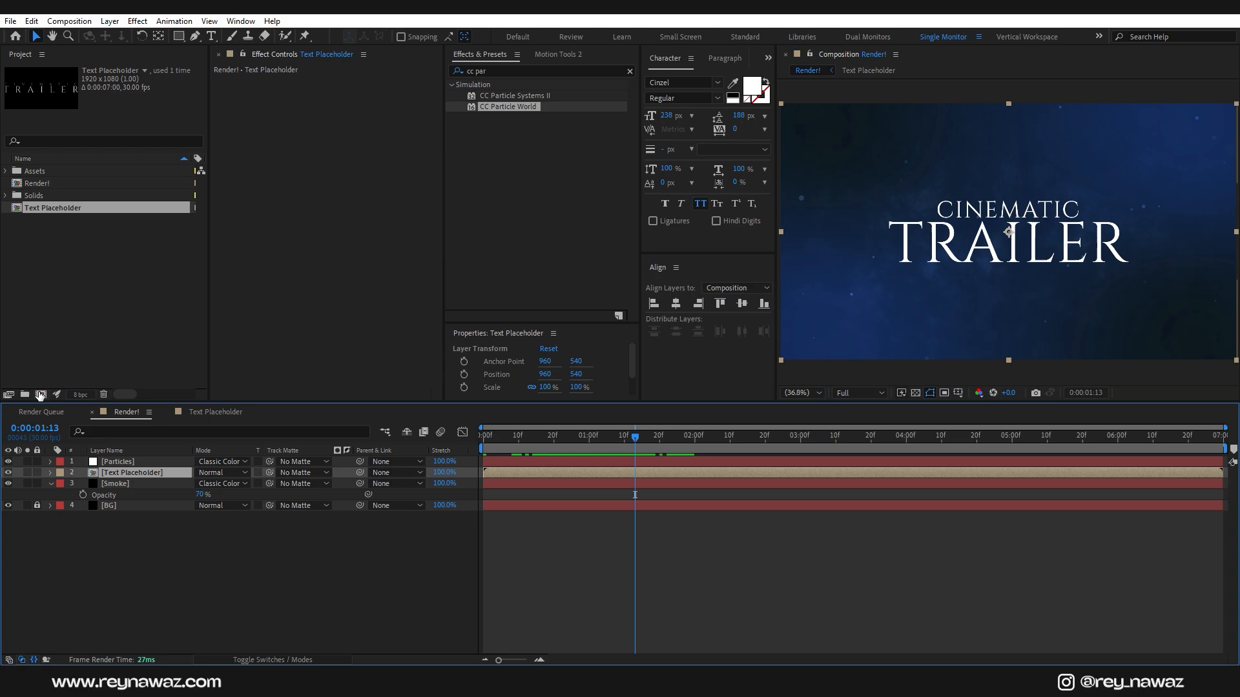
Create a composition named Refection Map at 1920 x 1080, 30 fps, with a duration of 0:00:07:00
{"action": "left_click", "coordinate": [40, 394]}
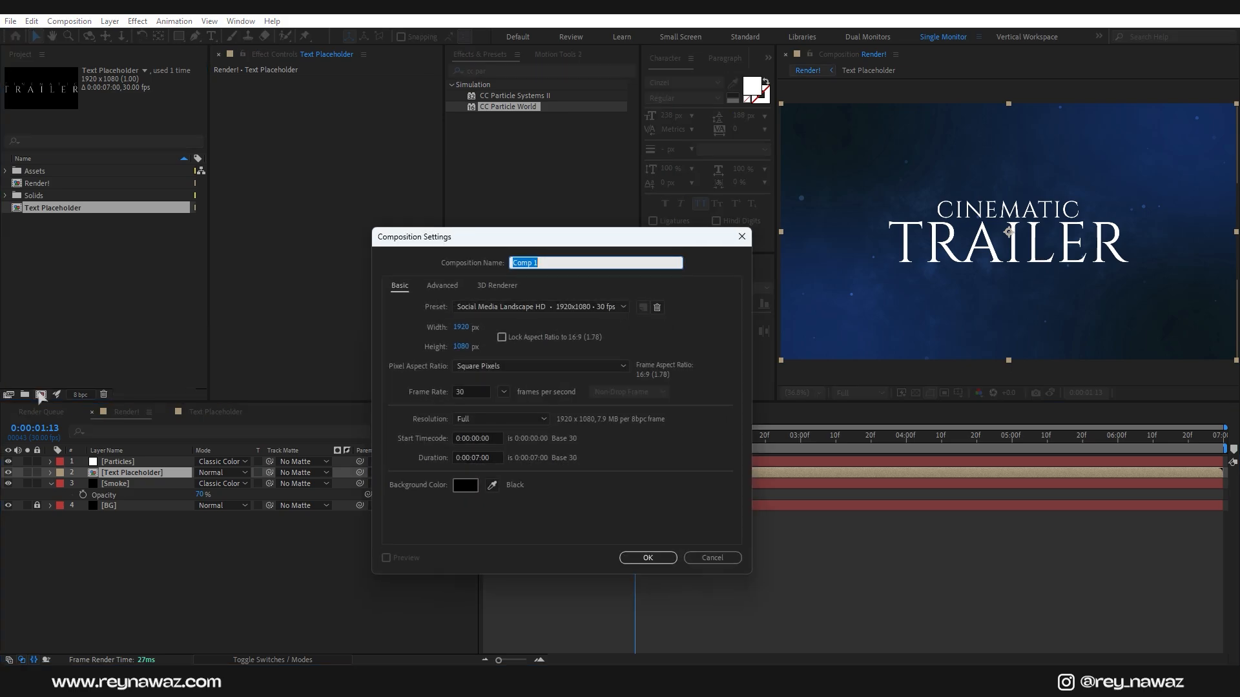
{"action": "type", "text": "Refection Map"}
{"action": "left_click", "coordinate": [461, 328]}
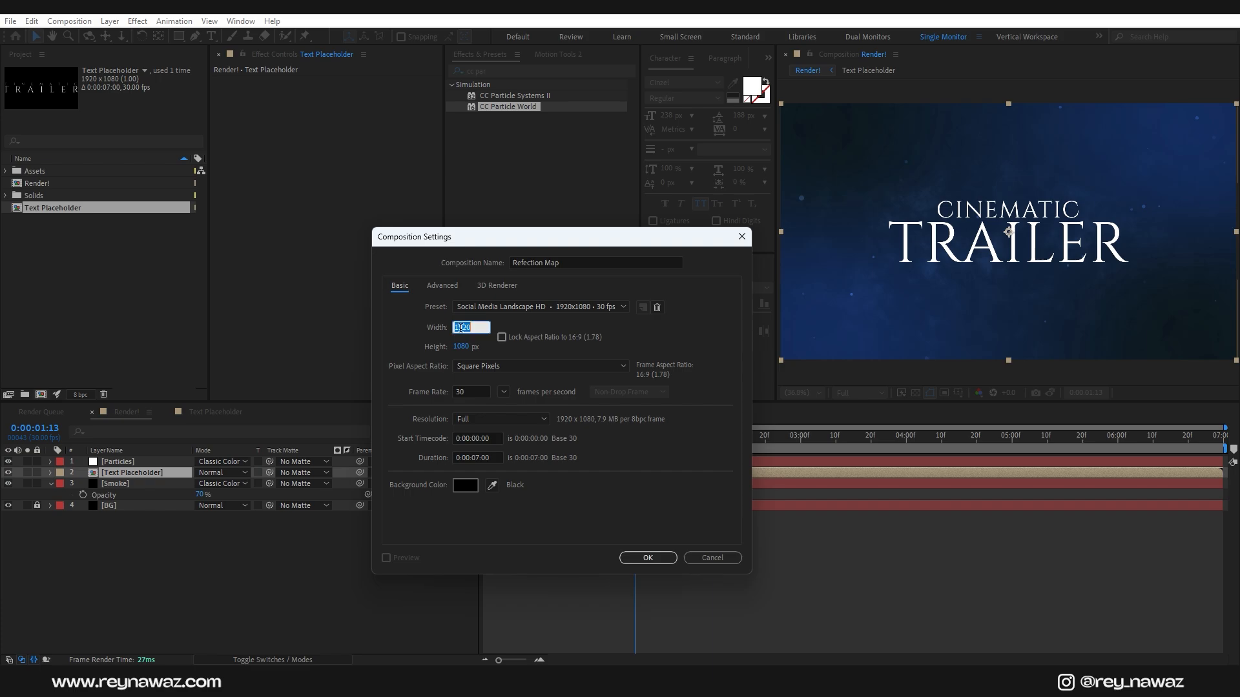
{"action": "left_click", "coordinate": [465, 347]}
{"action": "left_click", "coordinate": [457, 394]}
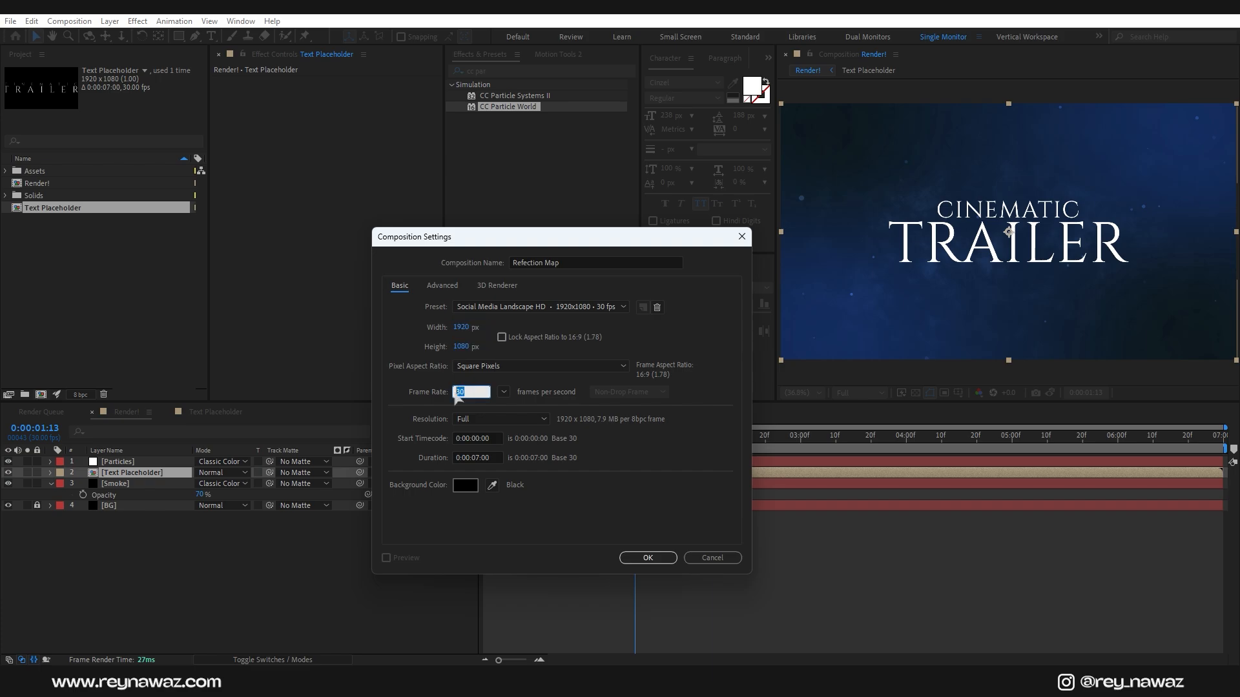
{"action": "left_click", "coordinate": [499, 457]}
{"action": "left_click", "coordinate": [648, 557]}
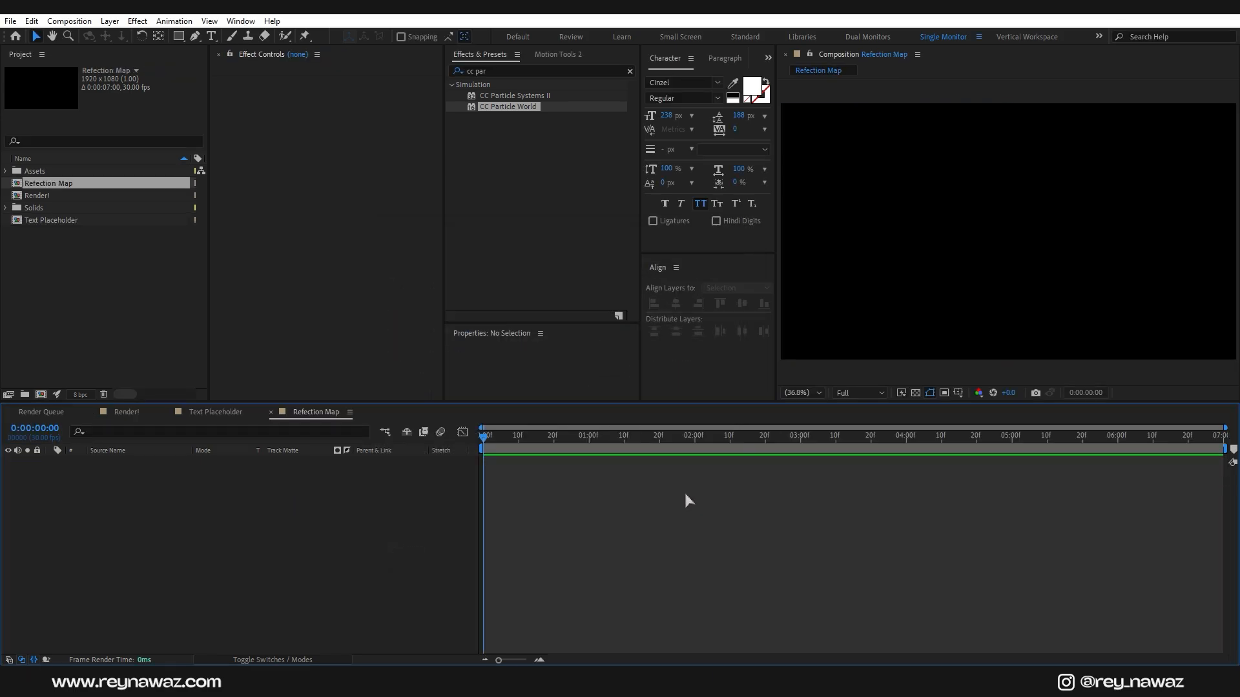
Add Reflection Map.jpg from the Assets folder to the Refection Map composition and scale it to 73%
{"action": "left_click", "coordinate": [6, 171]}
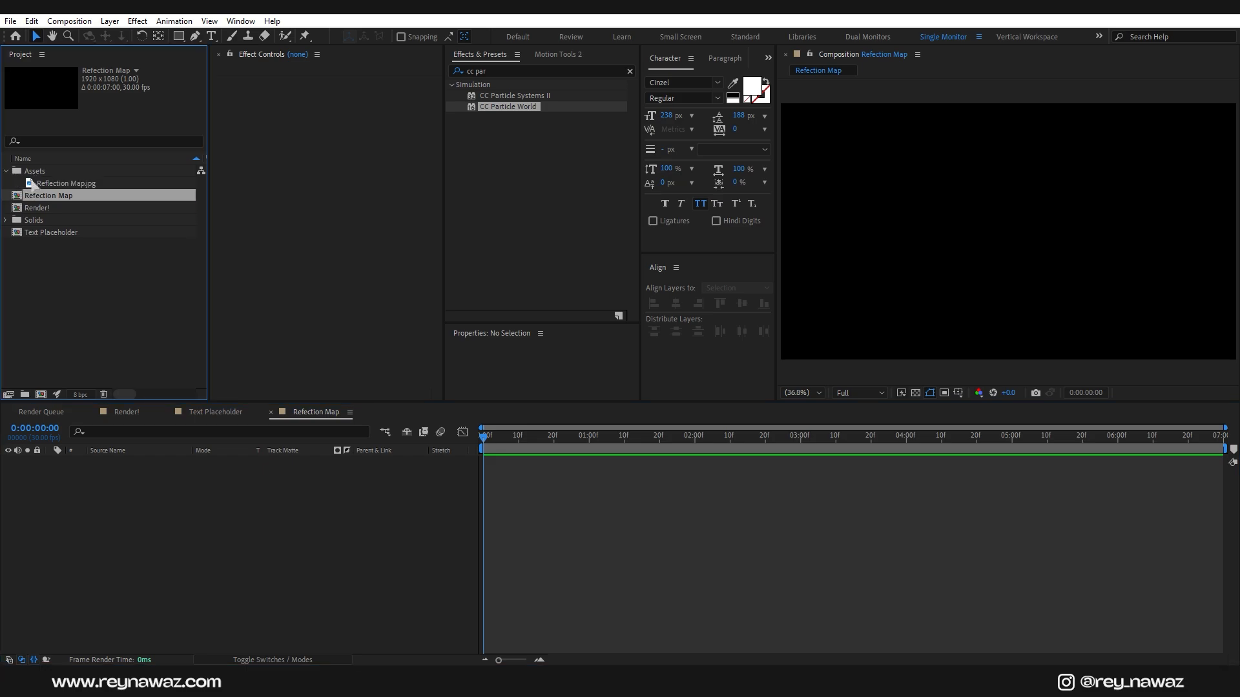
{"action": "left_click_drag", "start_coordinate": [32, 183], "coordinate": [219, 476]}
{"action": "key", "text": "s"}
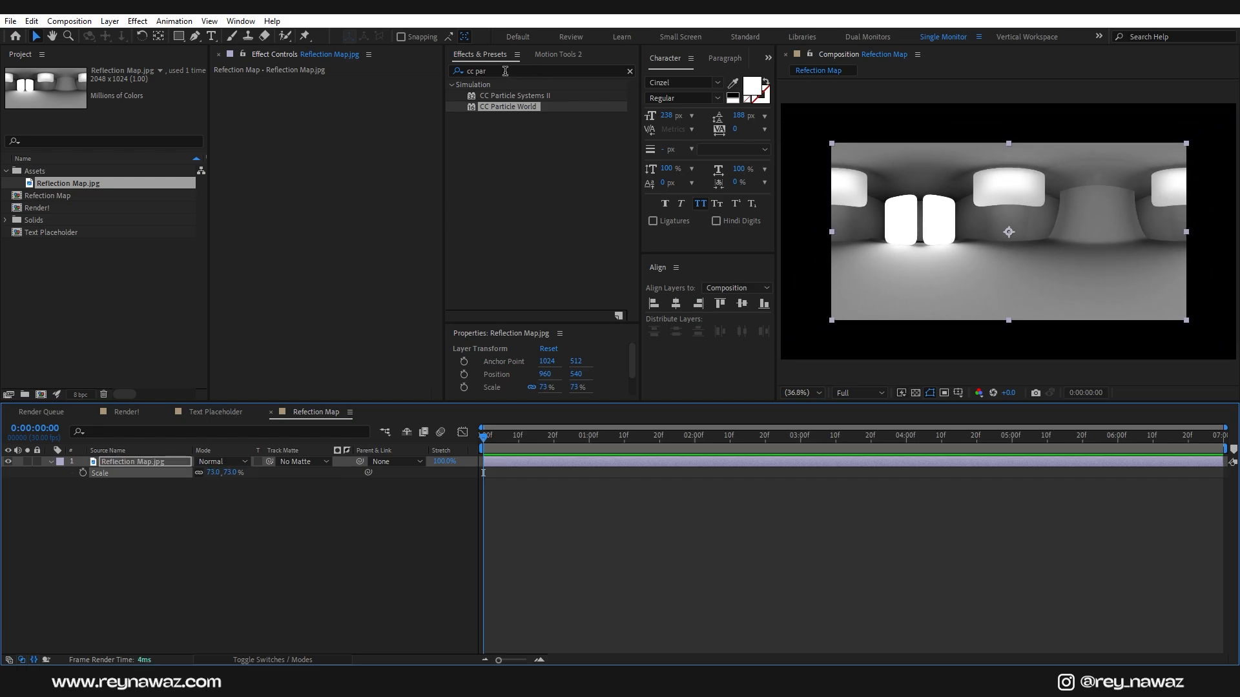
Apply the Motion Tile effect to the Reflection Map.jpg layer with an output width of 250
{"action": "left_click", "coordinate": [481, 71]}
{"action": "type", "text": "motion t"}
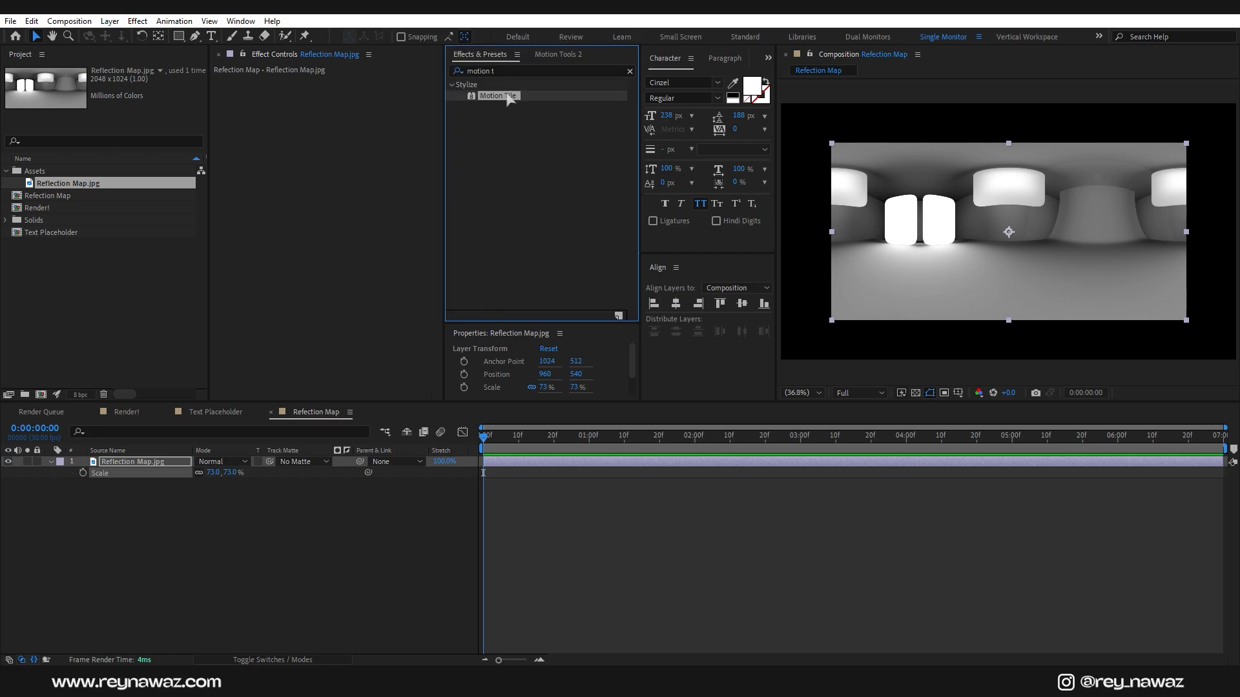
{"action": "left_click_drag", "start_coordinate": [497, 95], "coordinate": [162, 462]}
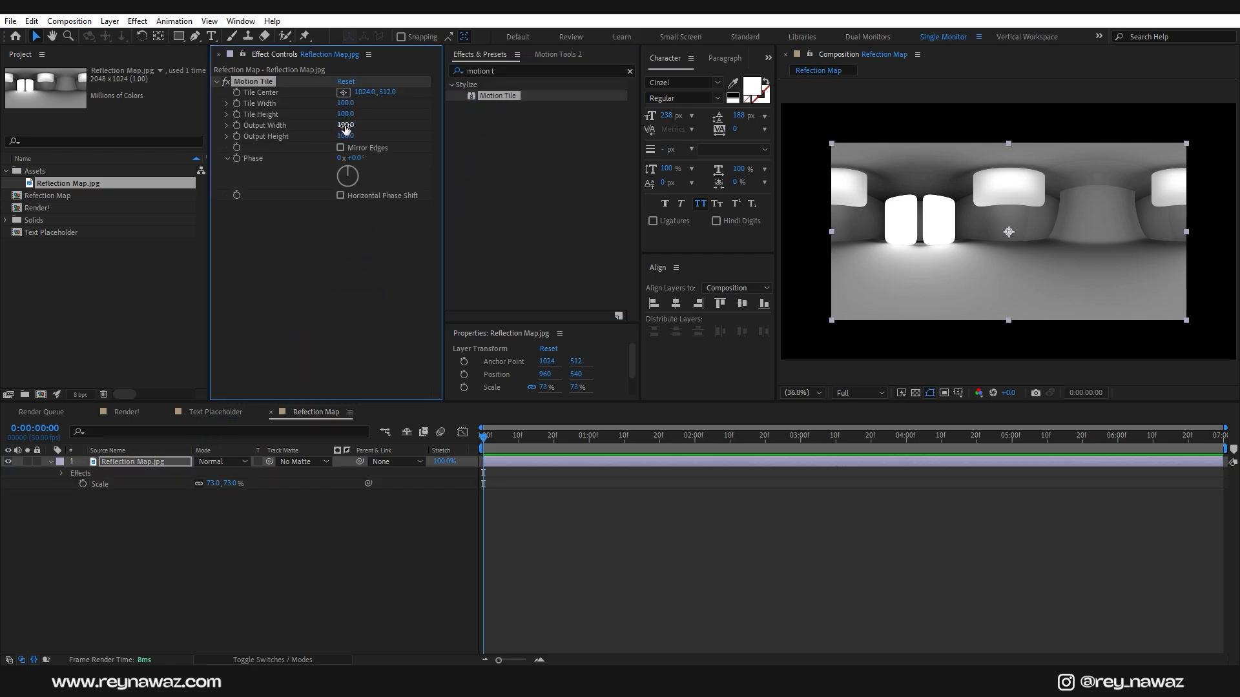
{"action": "left_click_drag", "start_coordinate": [343, 127], "coordinate": [354, 124]}
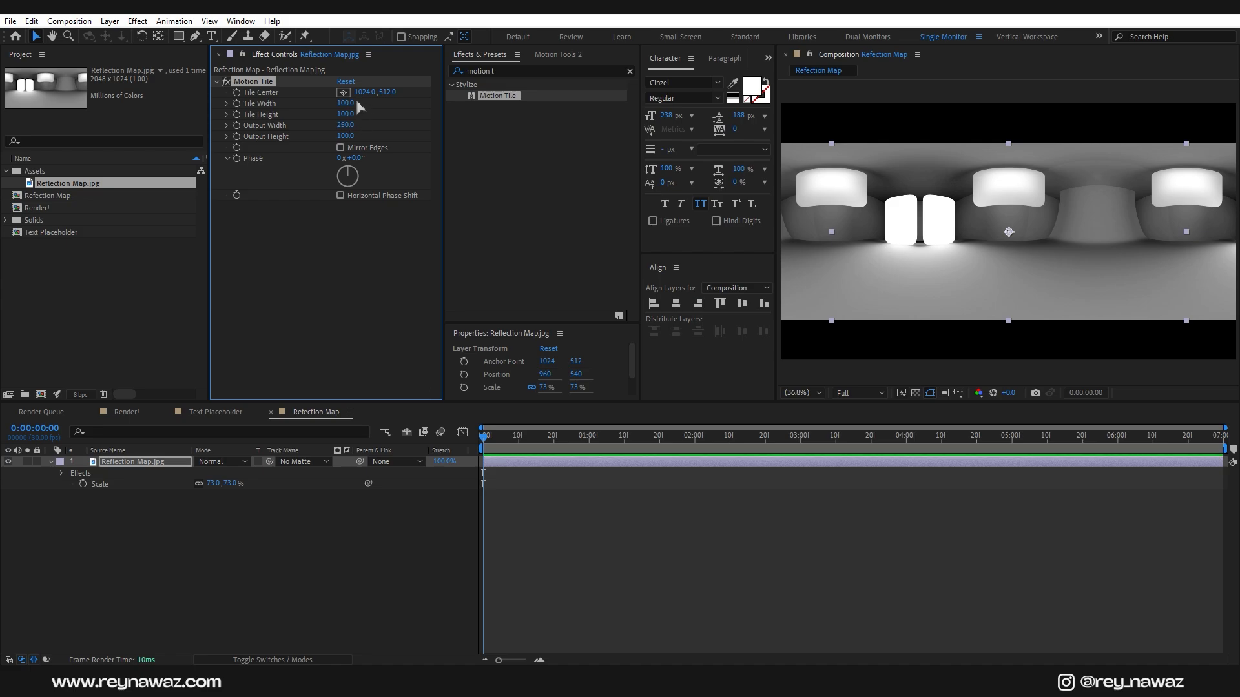
Keyframe Motion Tile's Tile Center at the first frame and move its X to -278.4 at 0:00:06:29
{"action": "left_click_drag", "start_coordinate": [515, 443], "coordinate": [460, 467]}
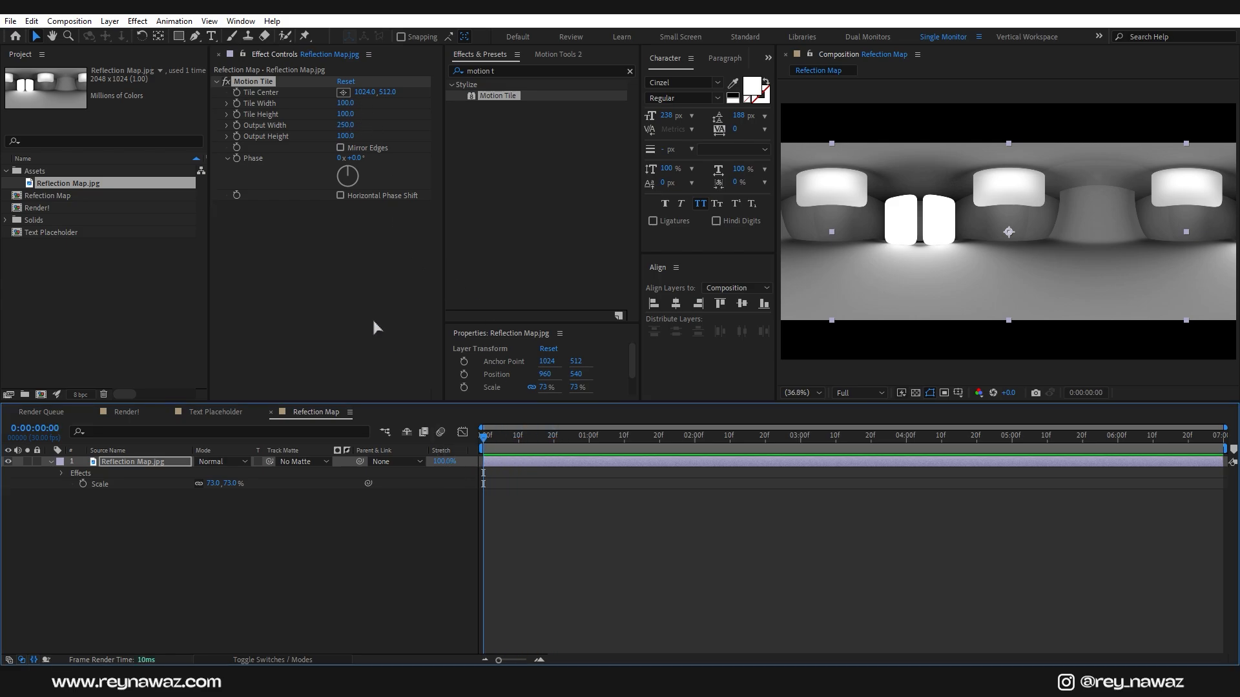
{"action": "left_click", "coordinate": [237, 93]}
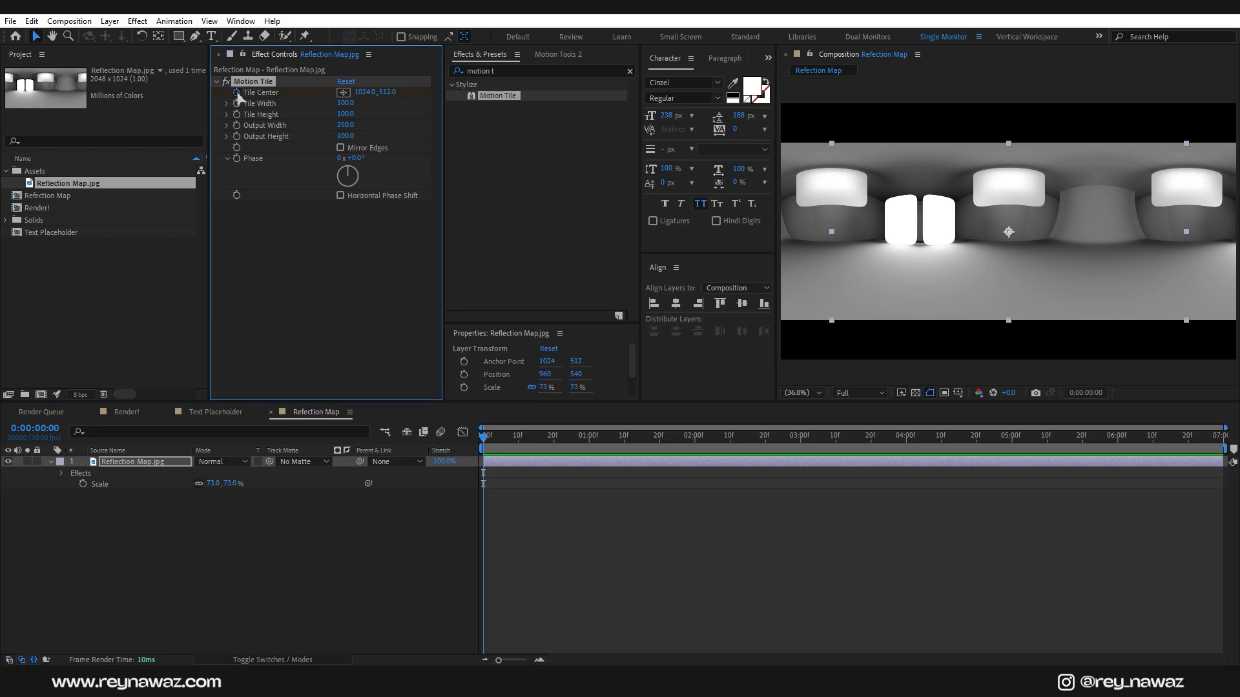
{"action": "left_click_drag", "start_coordinate": [671, 438], "coordinate": [1227, 474]}
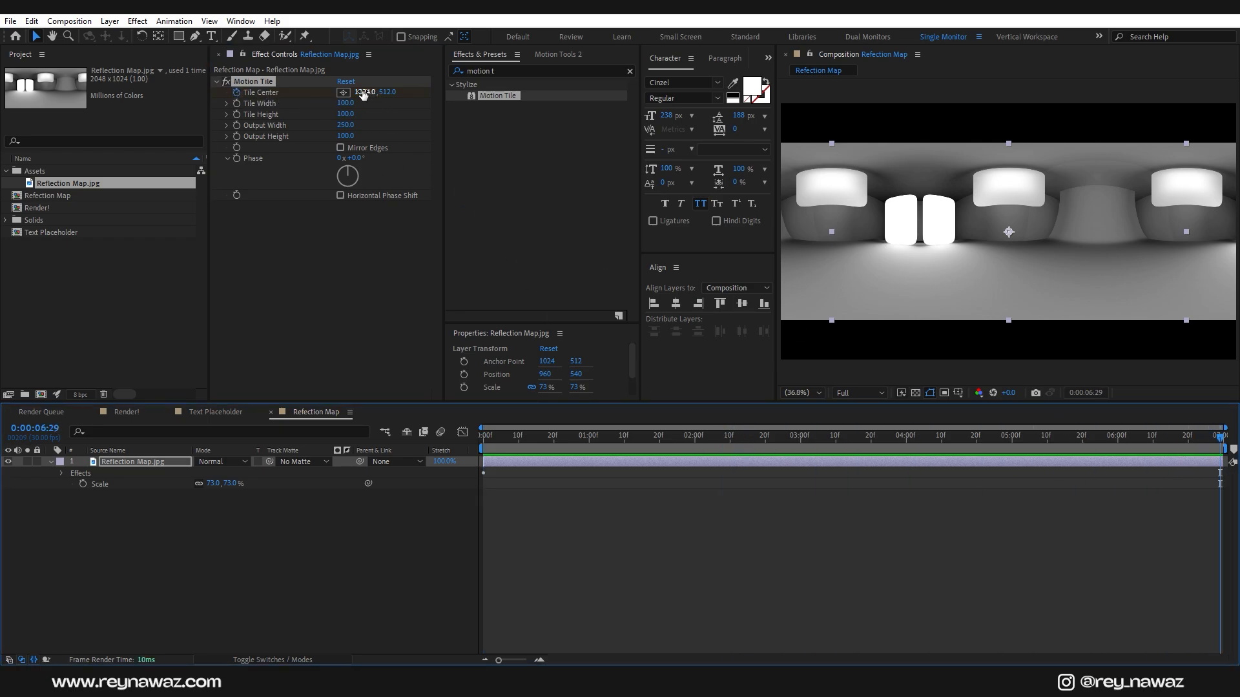
{"action": "left_click_drag", "start_coordinate": [361, 92], "coordinate": [313, 98]}
{"action": "mouse_move", "coordinate": [782, 232]}
{"action": "left_mouse_down"}
{"action": "mouse_move", "coordinate": [960, 243]}
{"action": "mouse_move", "coordinate": [887, 243]}
{"action": "mouse_move", "coordinate": [927, 244]}
{"action": "mouse_move", "coordinate": [920, 232]}
{"action": "mouse_move", "coordinate": [820, 245]}
{"action": "mouse_move", "coordinate": [1101, 241]}
{"action": "mouse_move", "coordinate": [783, 236]}
{"action": "left_mouse_up"}
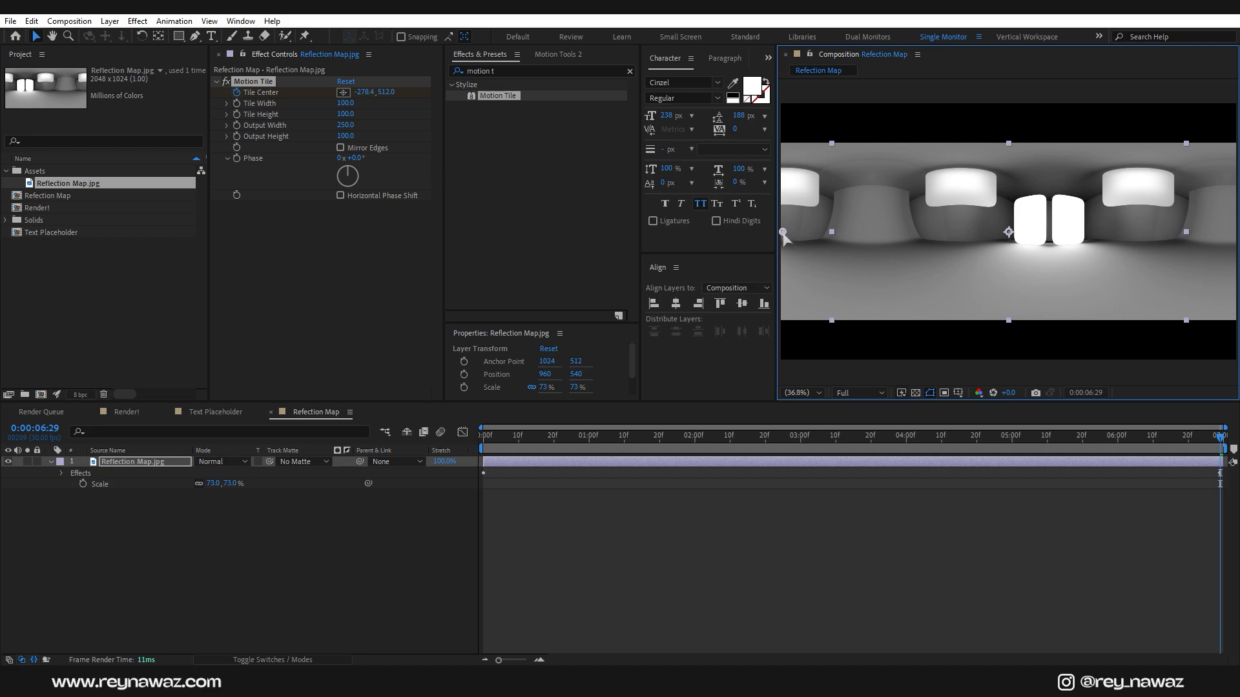
Add the Refection Map composition to Render! above Text Placeholder and use Text Placeholder as its track matte
{"action": "left_click", "coordinate": [126, 412]}
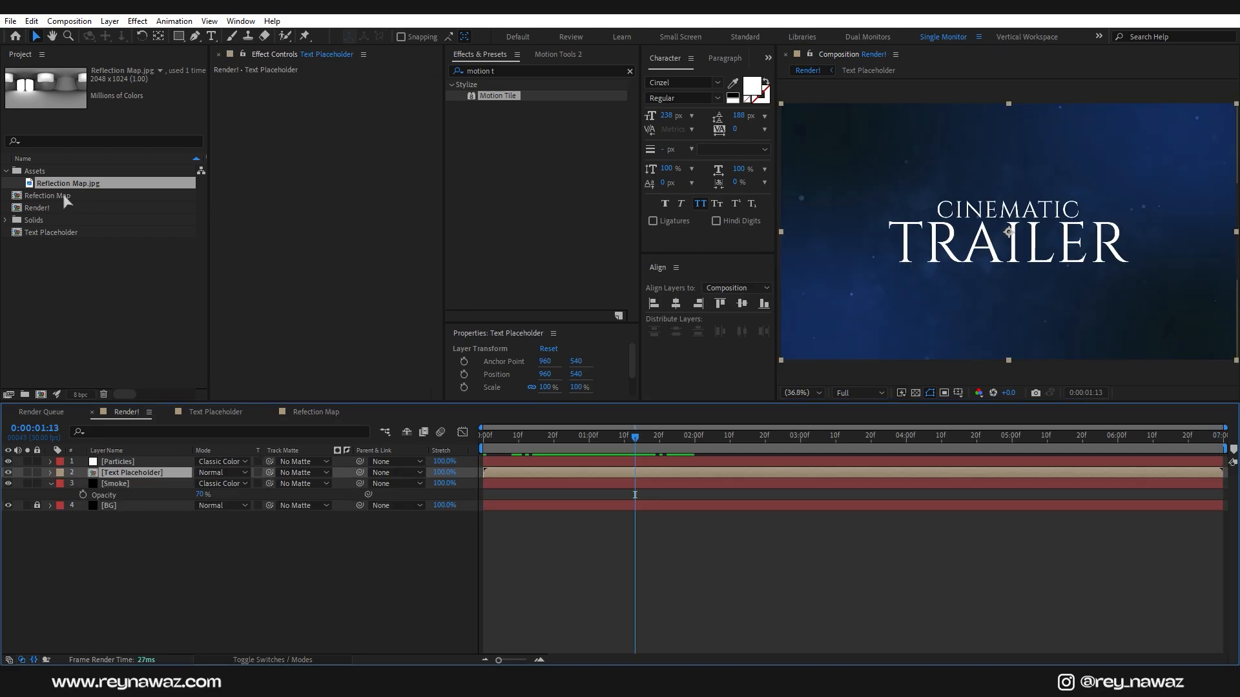
{"action": "left_click_drag", "start_coordinate": [65, 197], "coordinate": [138, 470]}
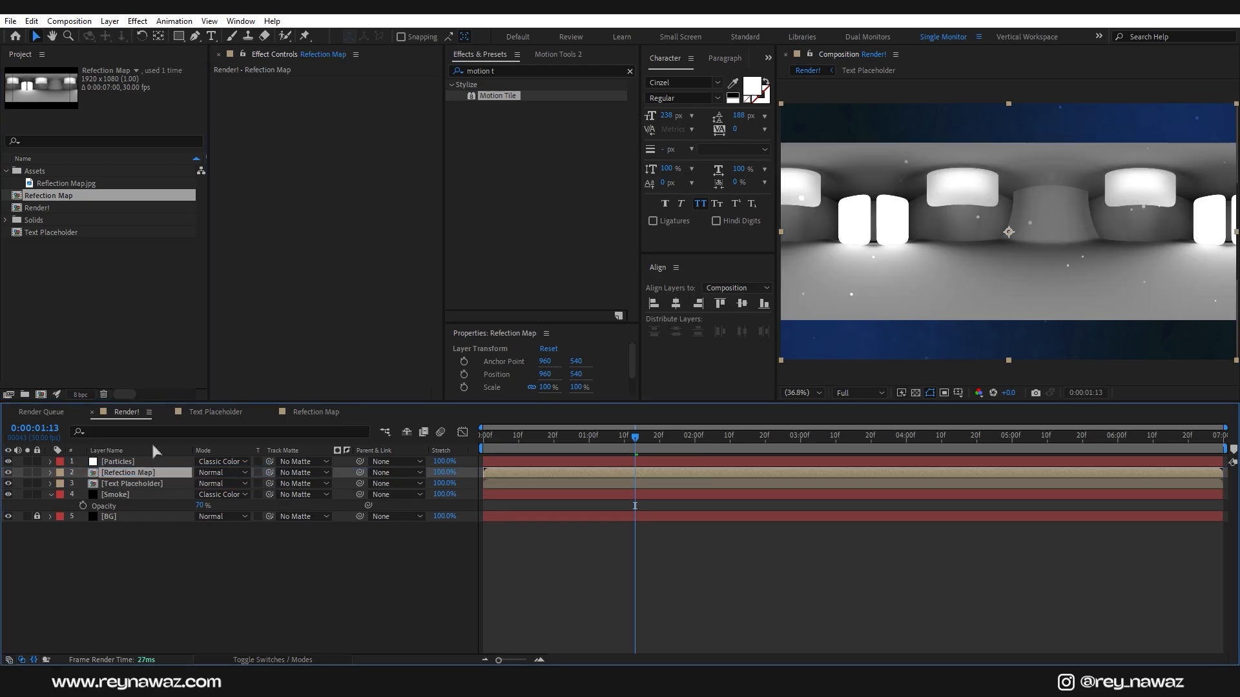
{"action": "left_click", "coordinate": [299, 473]}
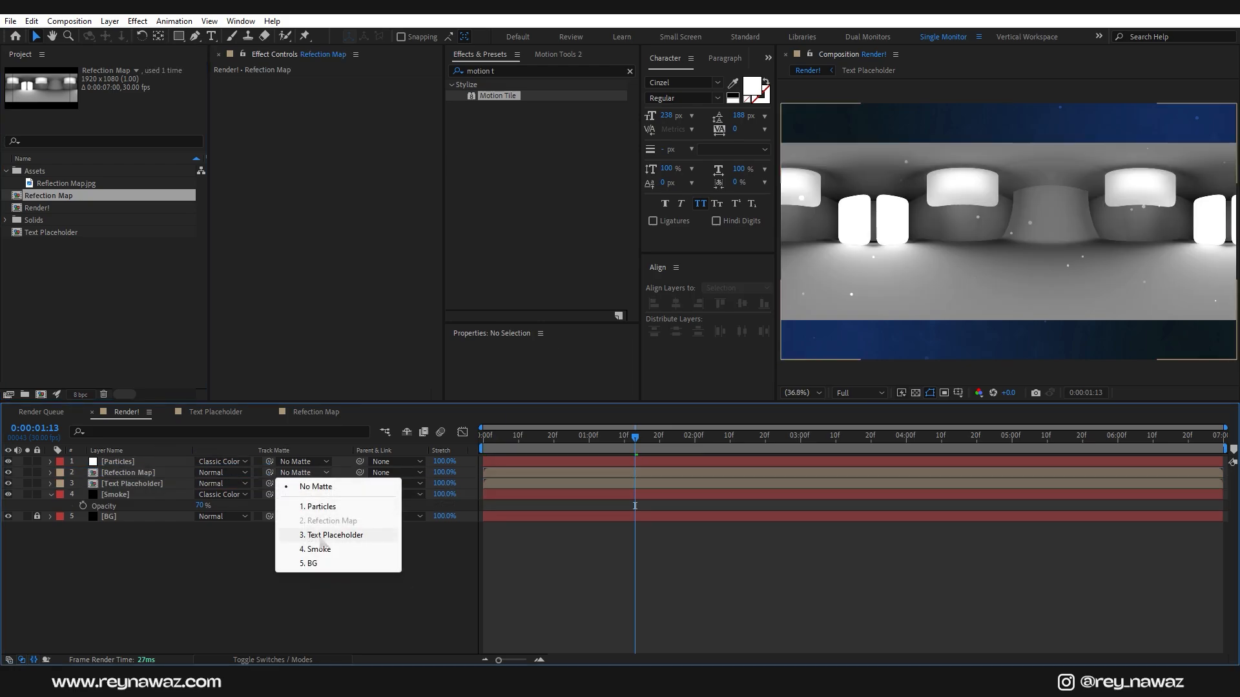
{"action": "left_click", "coordinate": [319, 536]}
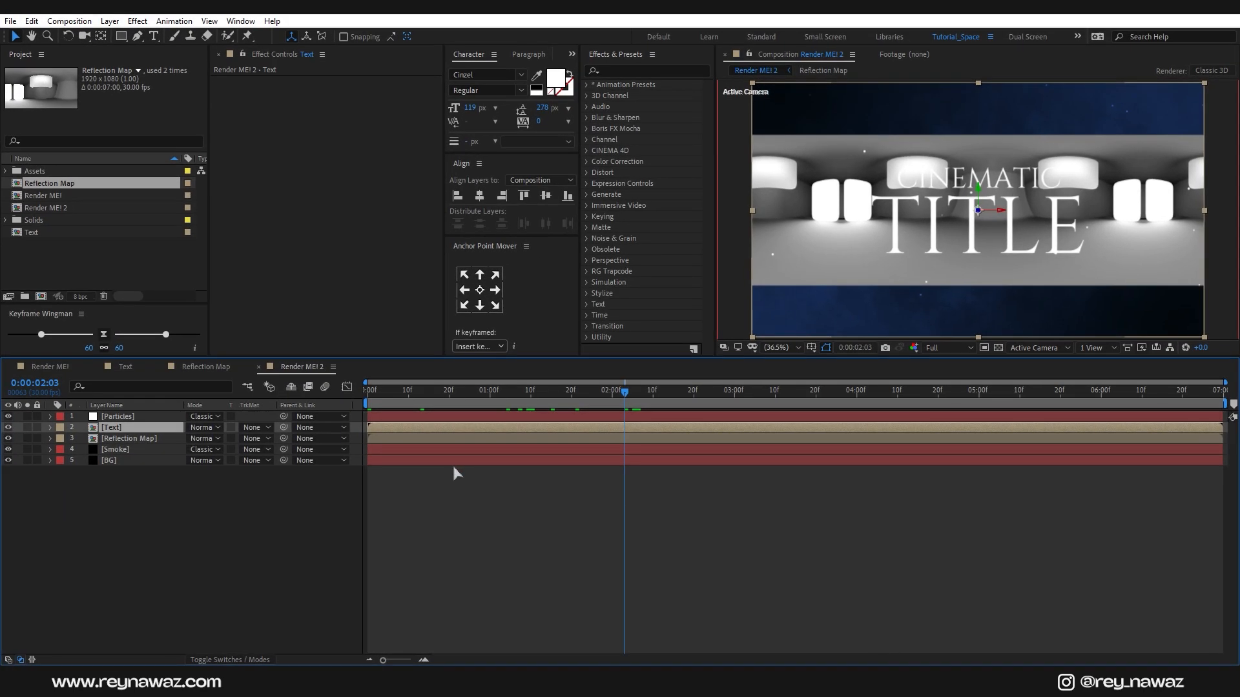
In the Render ME! 2 composition, set the Reflection Map layer's track matte to Alpha Matte "[Text]"
{"action": "left_click", "coordinate": [133, 437]}
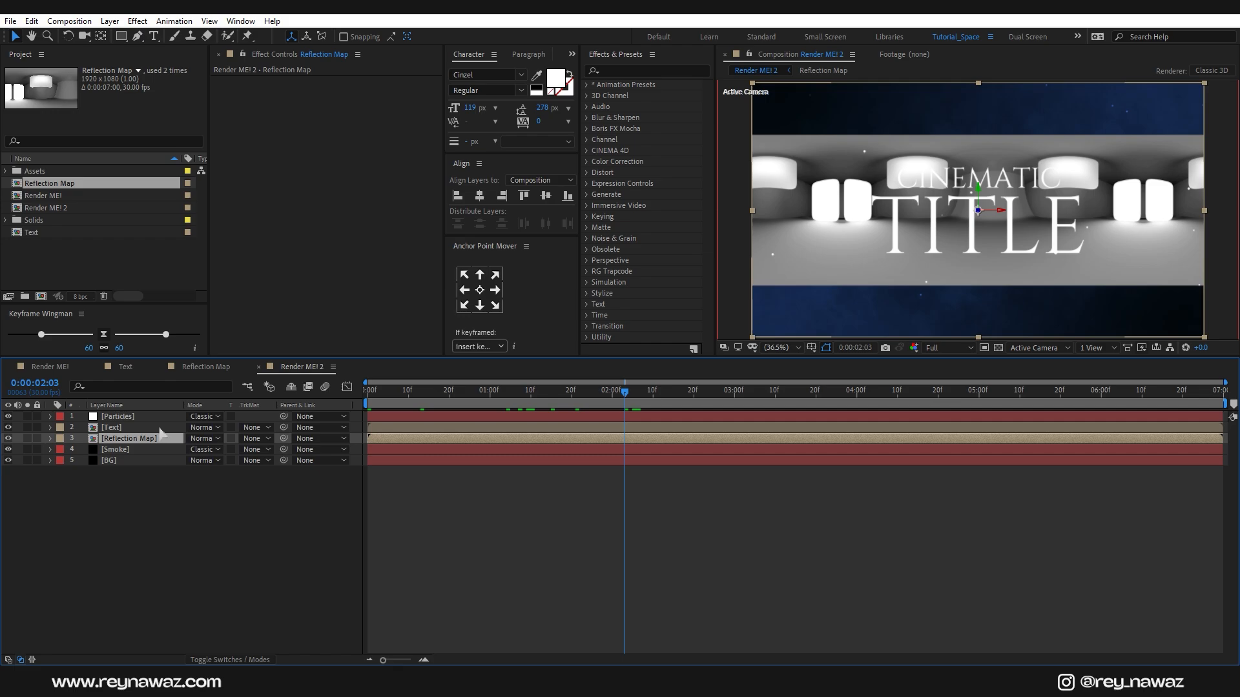
{"action": "left_click", "coordinate": [259, 438]}
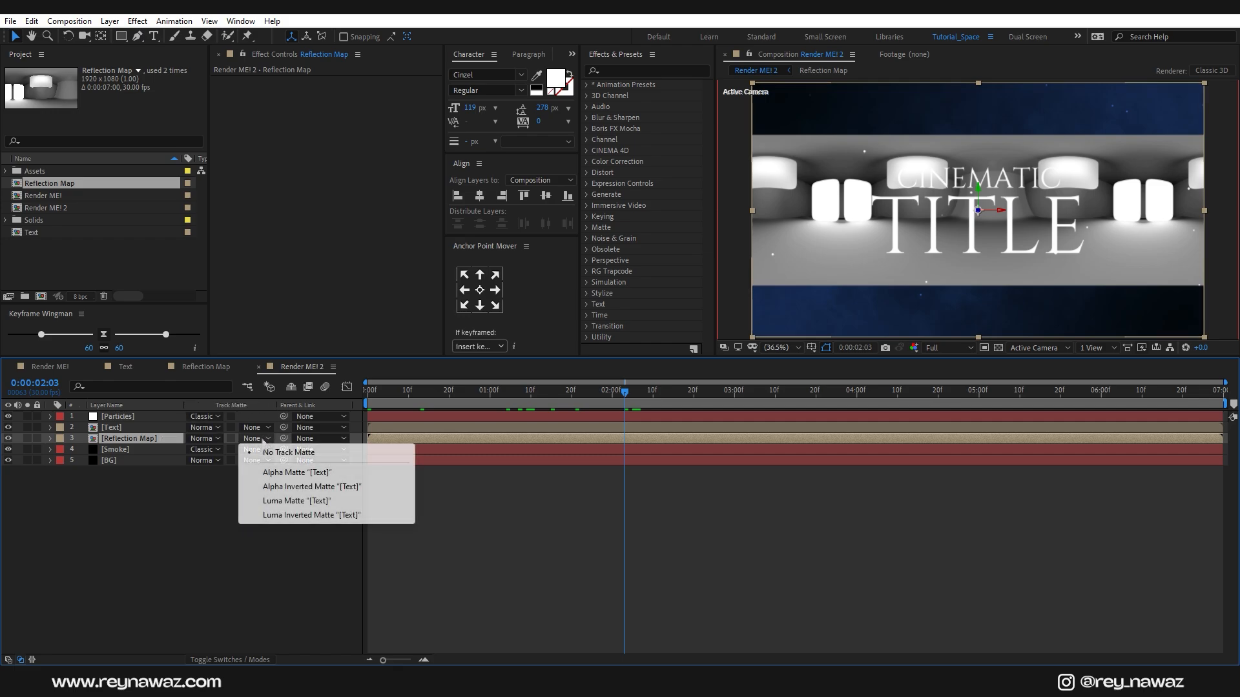
{"action": "left_click", "coordinate": [302, 475]}
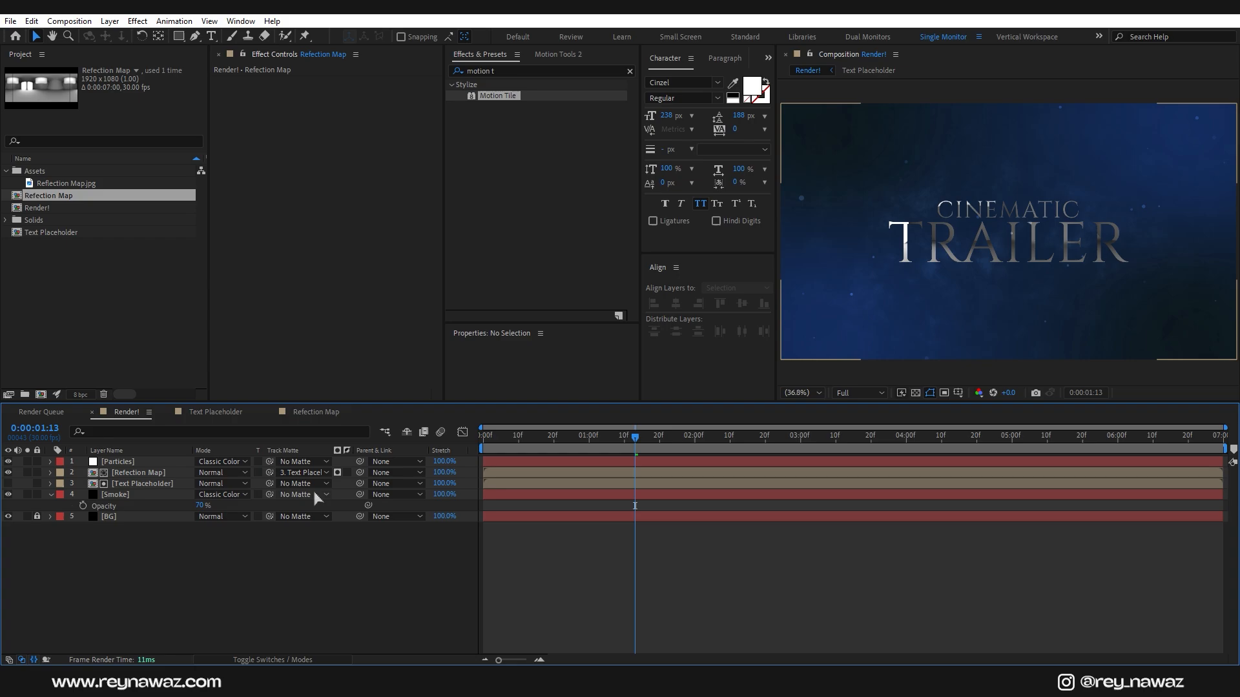
Apply the CC Glass effect to the Refection Map layer and use Text Placeholder as its Bump Map
{"action": "left_click", "coordinate": [147, 475]}
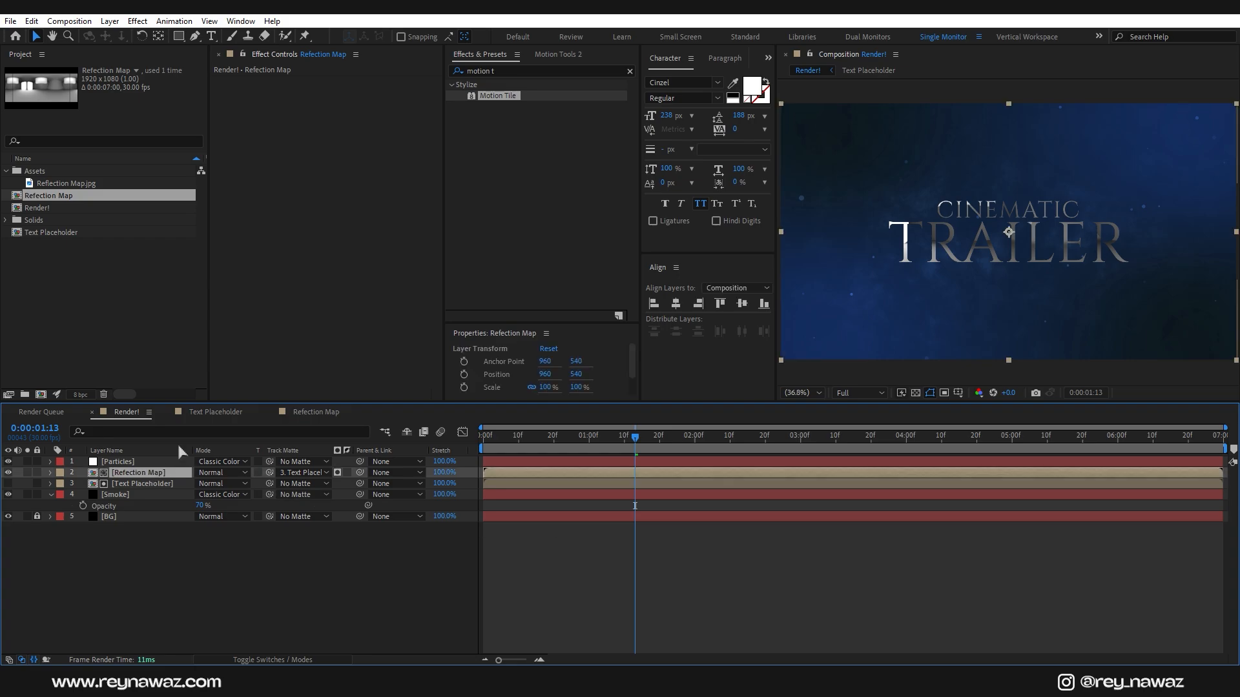
{"action": "left_click_drag", "start_coordinate": [508, 70], "coordinate": [430, 80]}
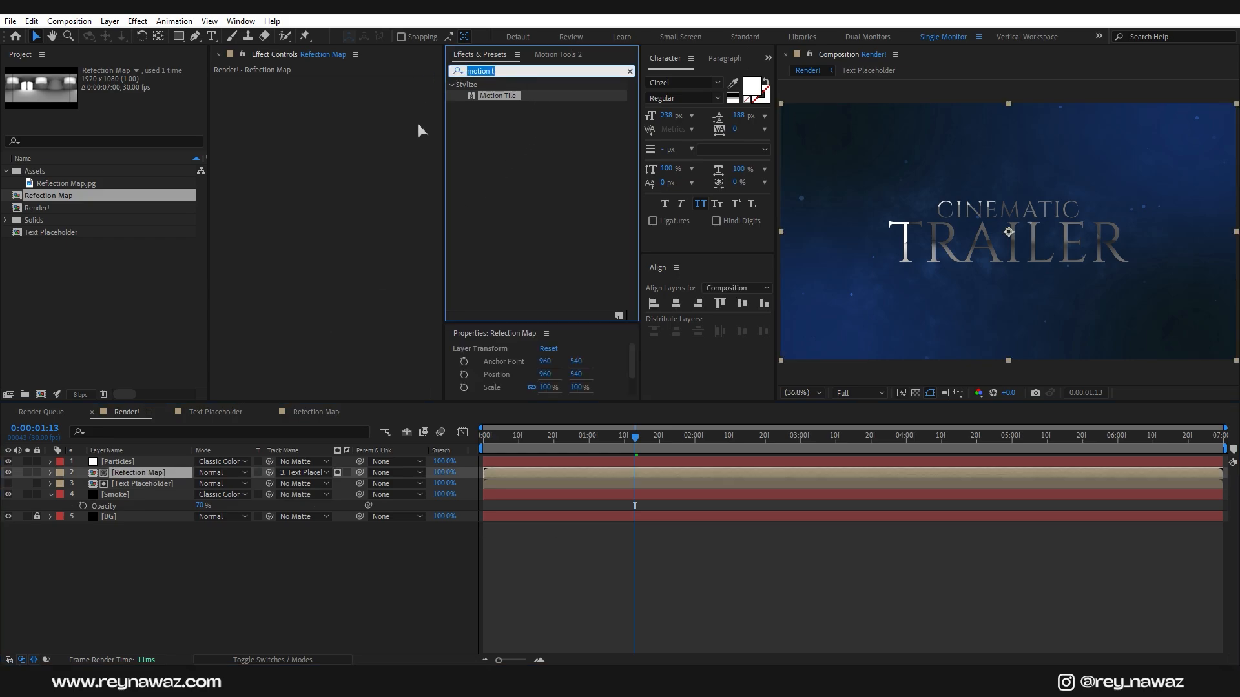
{"action": "type", "text": "cc gl"}
{"action": "left_click_drag", "start_coordinate": [494, 118], "coordinate": [323, 184]}
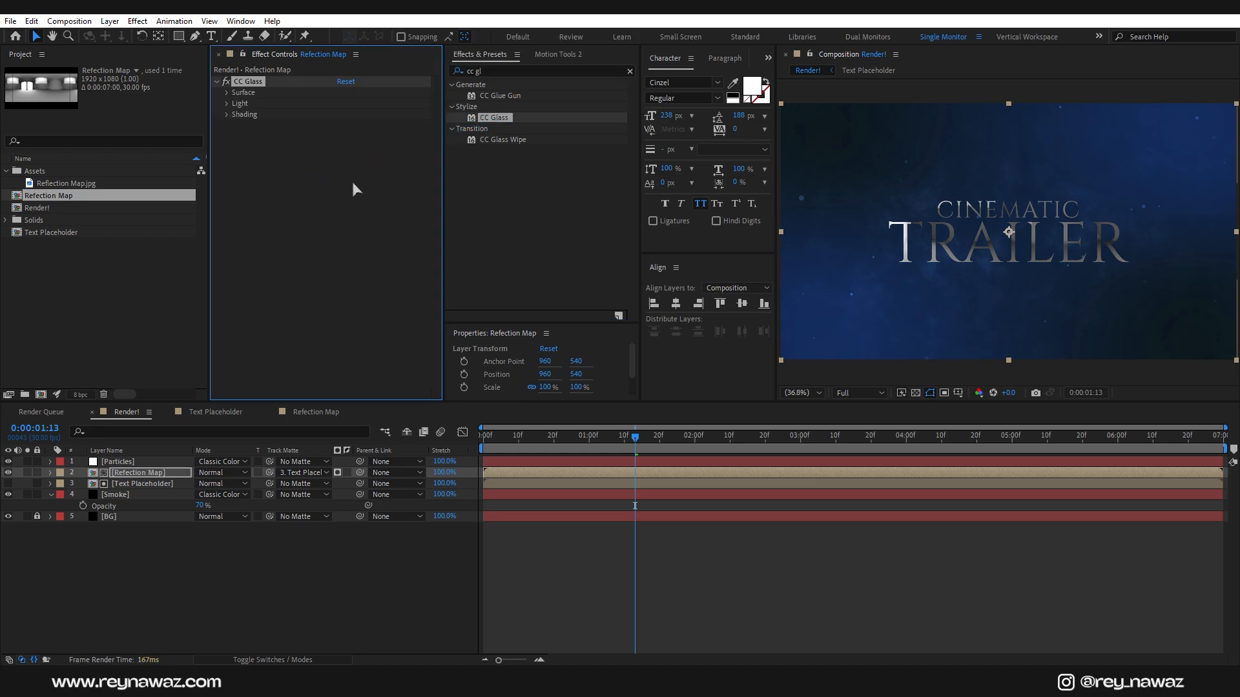
{"action": "left_click", "coordinate": [226, 92]}
{"action": "left_click", "coordinate": [357, 103]}
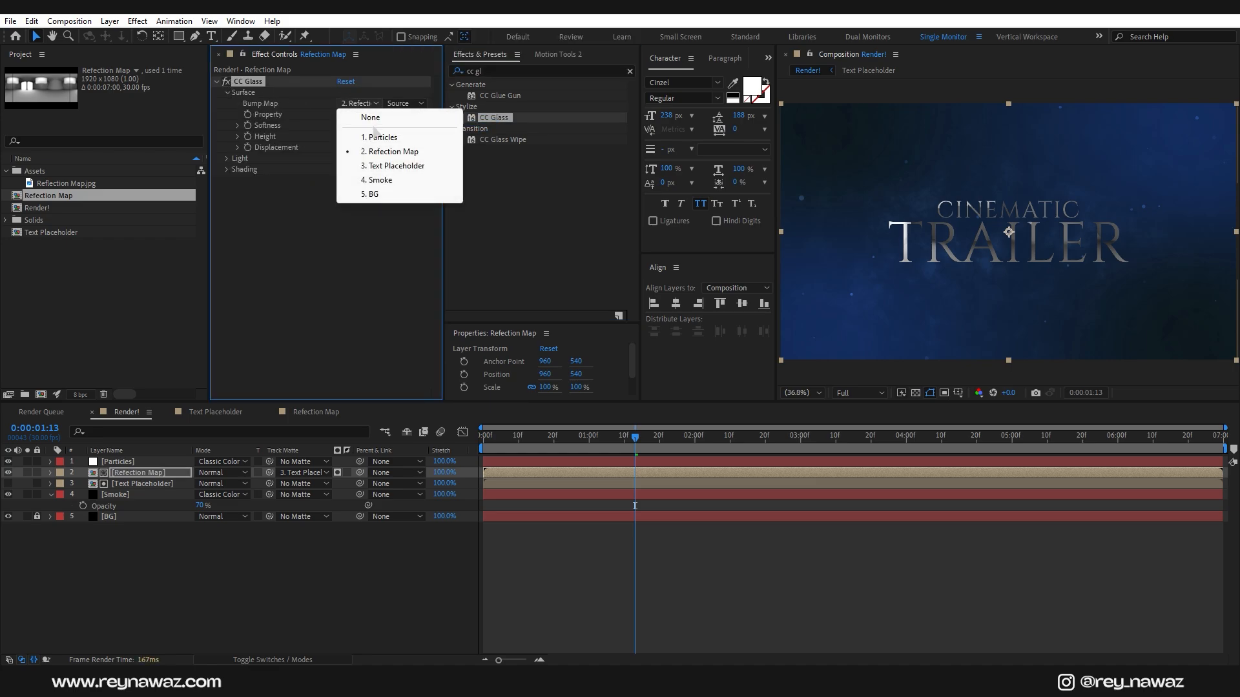
{"action": "left_click", "coordinate": [396, 166]}
Set CC Glass's Softness to 30, Height to -30 and Displacement to -500
{"action": "left_click", "coordinate": [344, 125]}
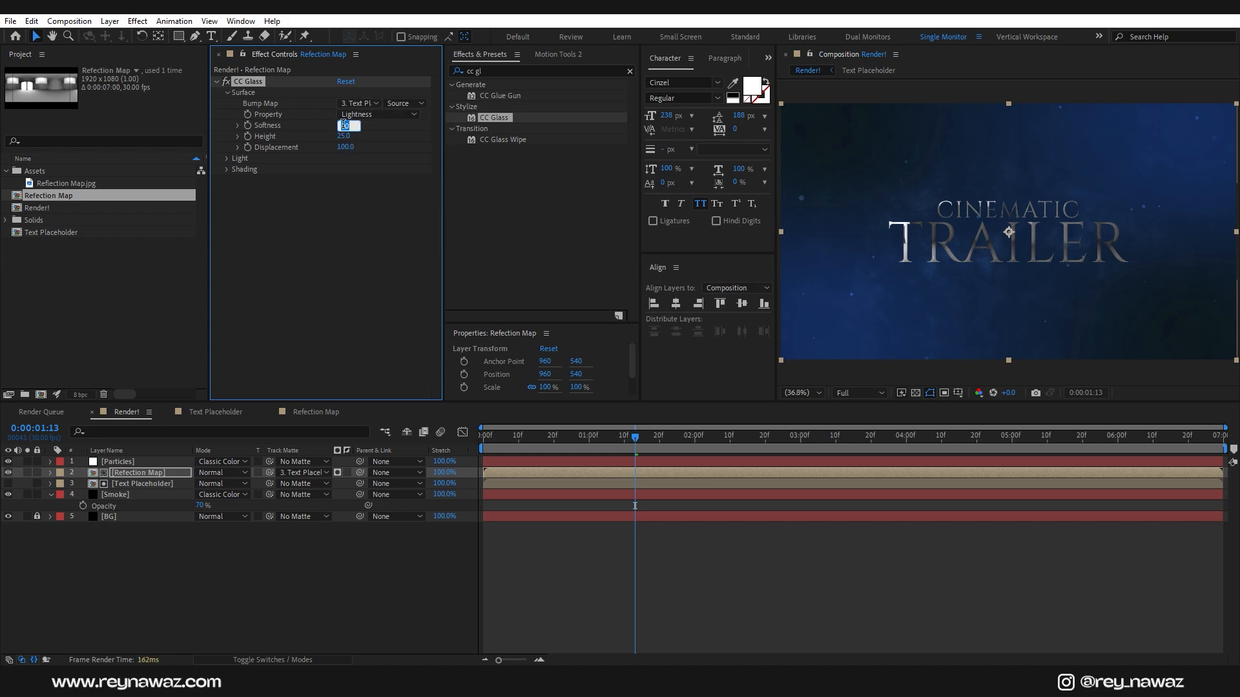
{"action": "left_click", "coordinate": [346, 136]}
{"action": "type", "text": "-30"}
{"action": "key", "text": "Return"}
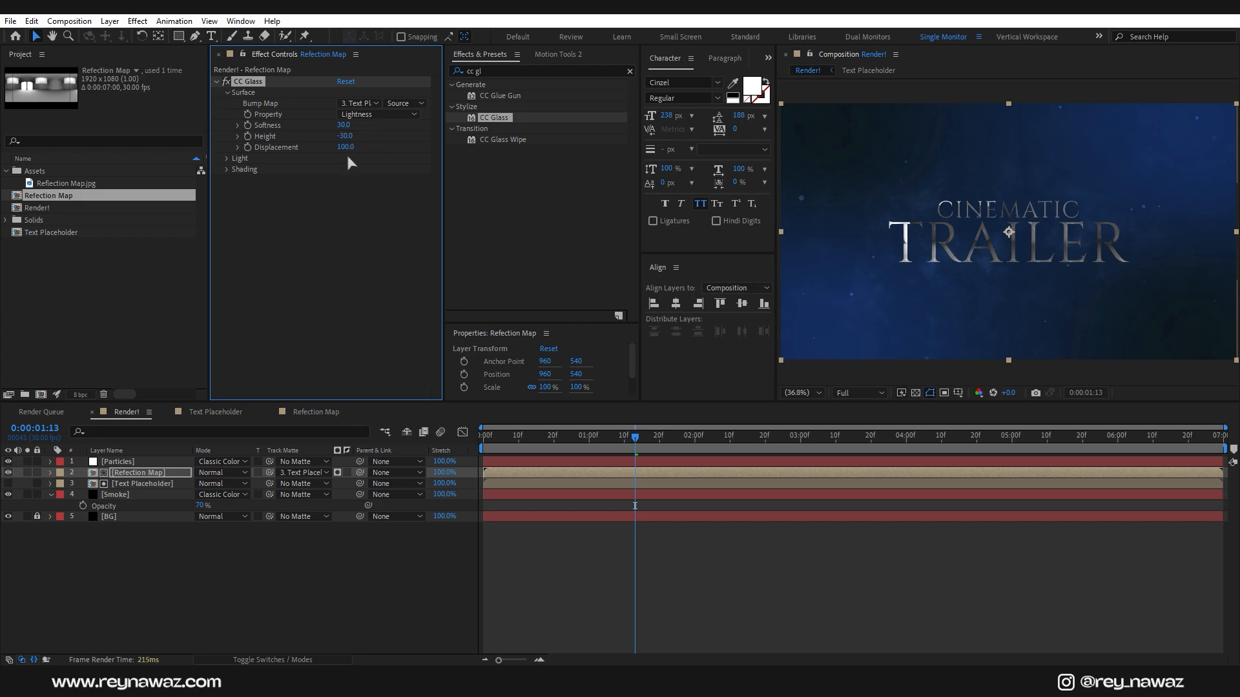
{"action": "left_click_drag", "start_coordinate": [213, 158], "coordinate": [267, 154]}
Apply CC Blobbylize to the Refection Map layer with Text Placeholder as Blob Layer, Softness 5.9 and Cut Away 2.0
{"action": "left_click", "coordinate": [497, 71]}
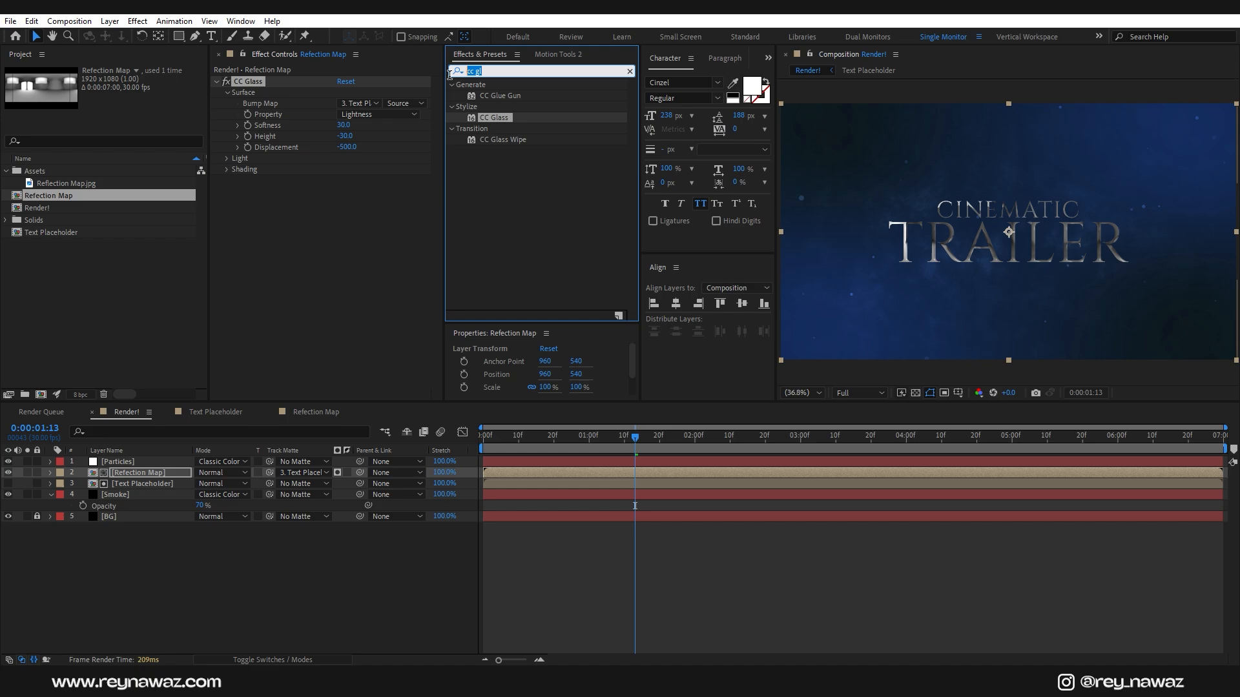
{"action": "type", "text": "cc bl"}
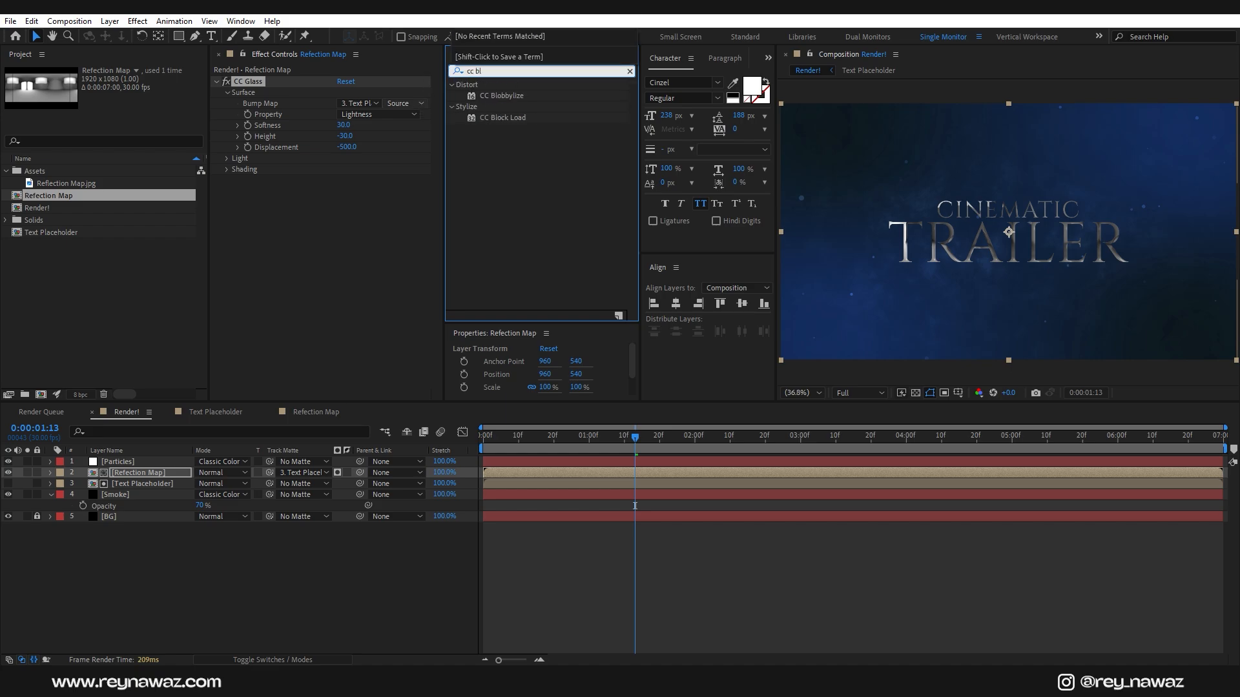
{"action": "left_click_drag", "start_coordinate": [502, 95], "coordinate": [321, 241]}
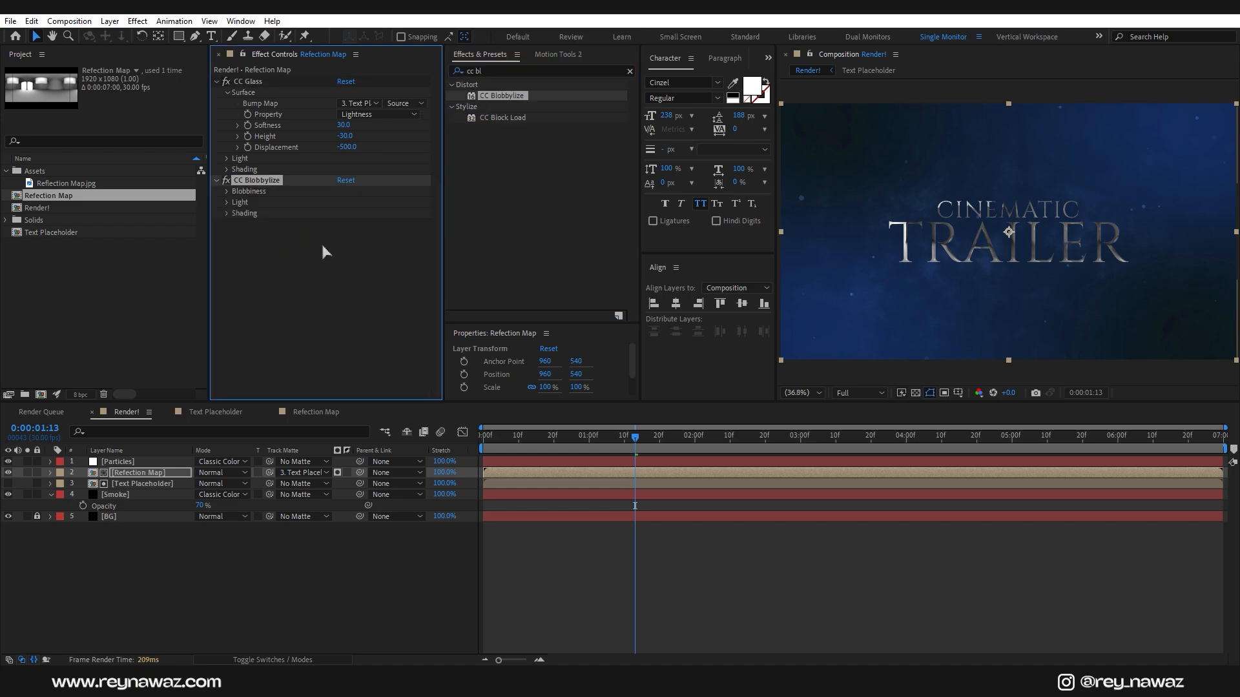
{"action": "left_click", "coordinate": [227, 192]}
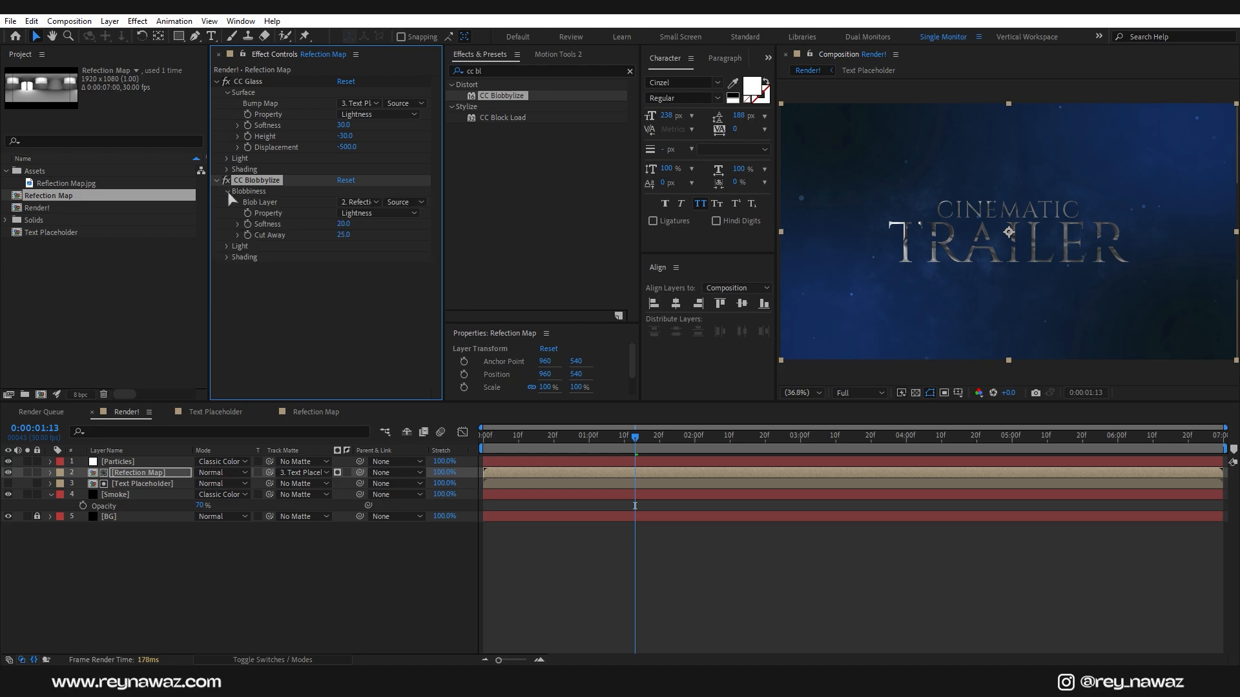
{"action": "left_click", "coordinate": [359, 202]}
{"action": "left_click", "coordinate": [390, 263]}
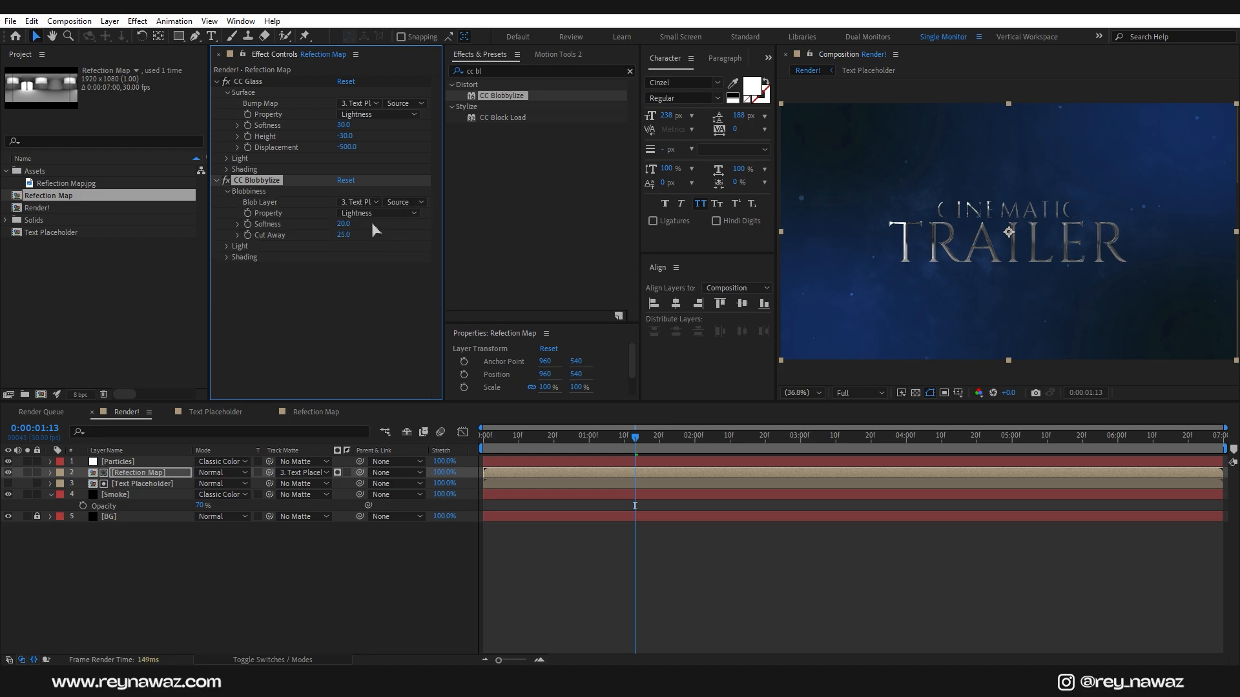
{"action": "left_click_drag", "start_coordinate": [342, 226], "coordinate": [255, 236]}
{"action": "left_click_drag", "start_coordinate": [335, 237], "coordinate": [319, 239]}
Apply the Tint effect to the Refection Map layer and set Map Black To to teal 129C9E
{"action": "left_click", "coordinate": [491, 71]}
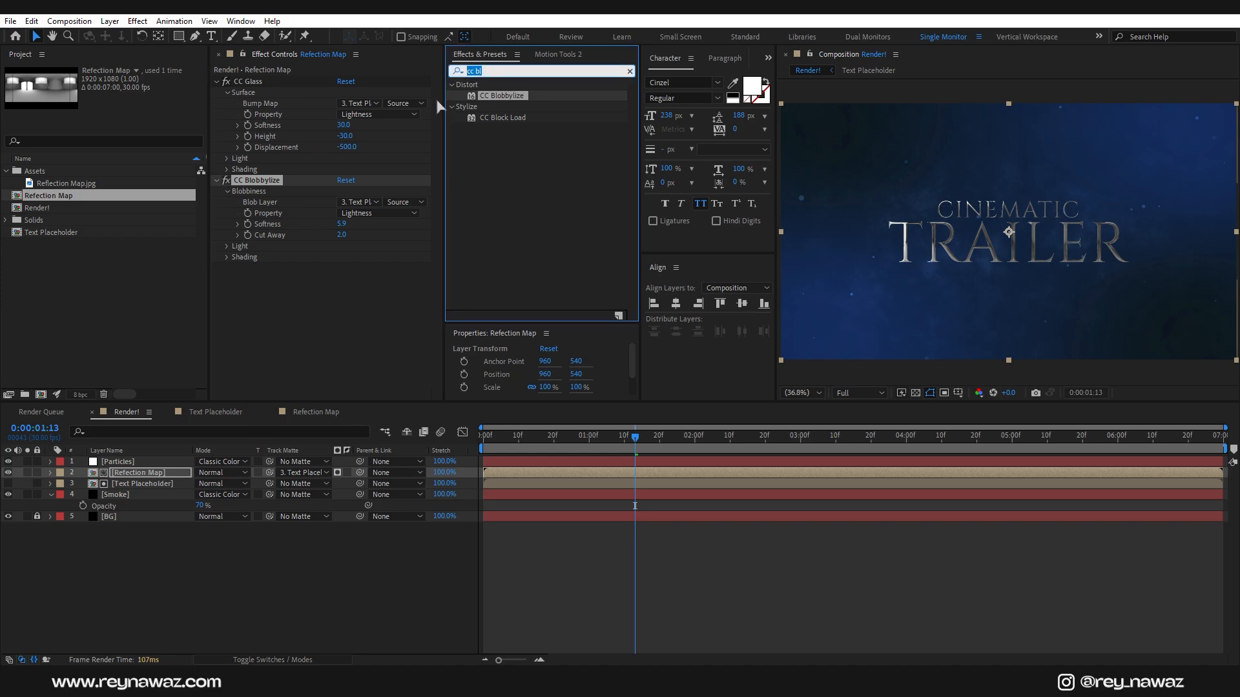
{"action": "type", "text": "tint"}
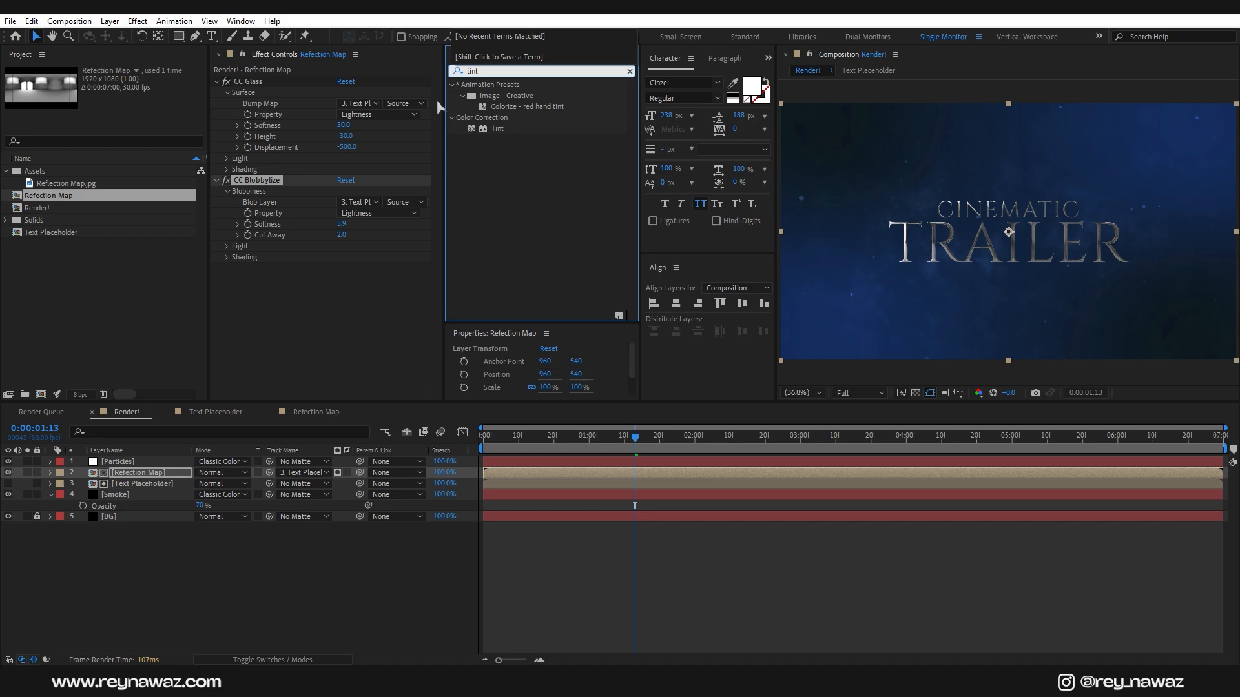
{"action": "left_click_drag", "start_coordinate": [498, 129], "coordinate": [293, 334]}
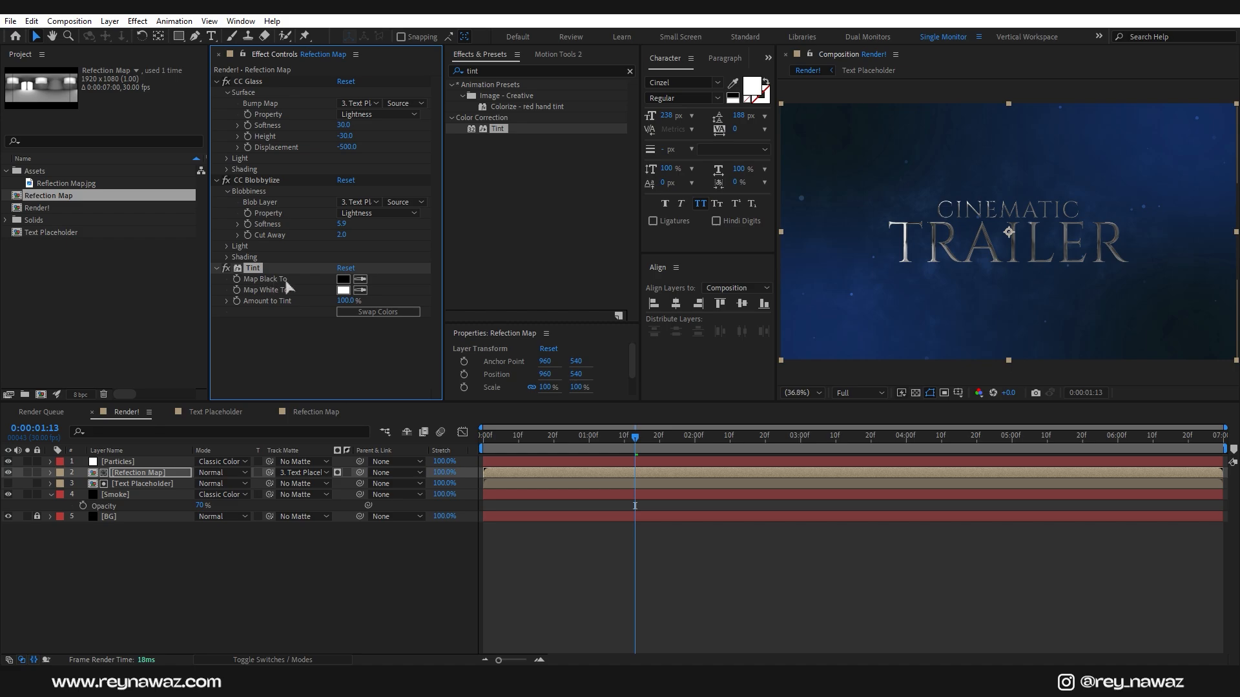
{"action": "left_click", "coordinate": [342, 280]}
{"action": "left_click", "coordinate": [593, 276]}
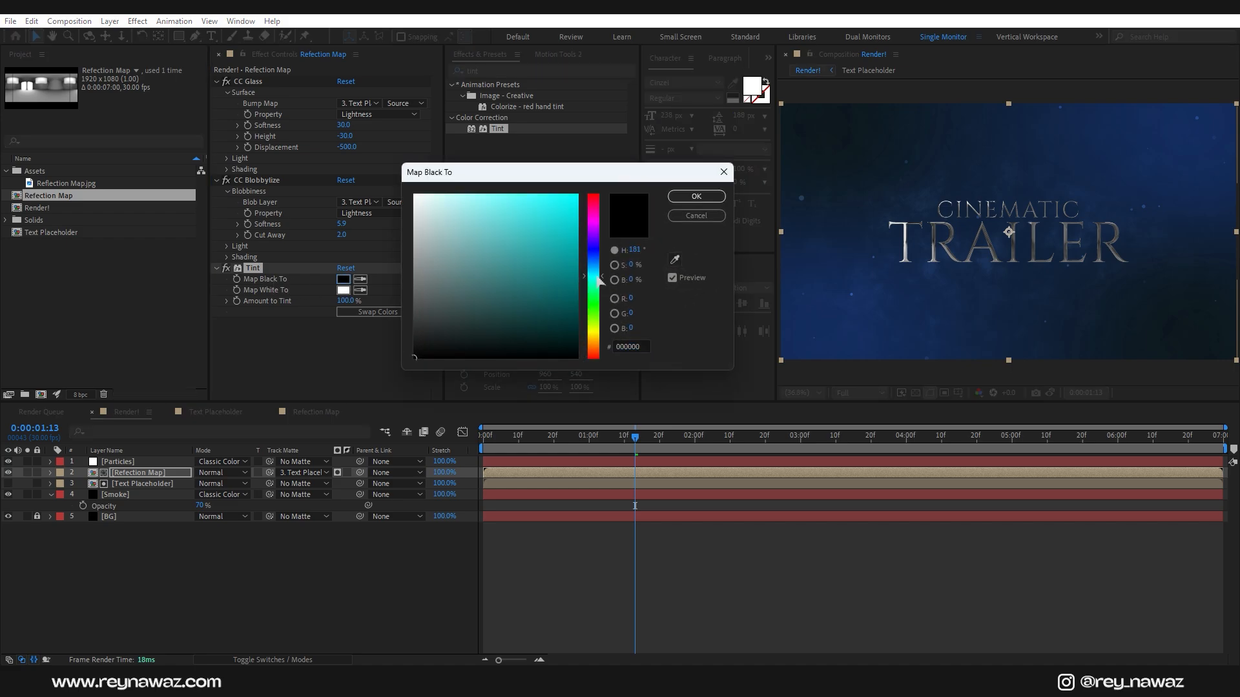
{"action": "mouse_move", "coordinate": [549, 253]}
{"action": "left_mouse_down"}
{"action": "mouse_move", "coordinate": [552, 241]}
{"action": "mouse_move", "coordinate": [559, 256]}
{"action": "left_mouse_up"}
{"action": "left_click", "coordinate": [696, 196]}
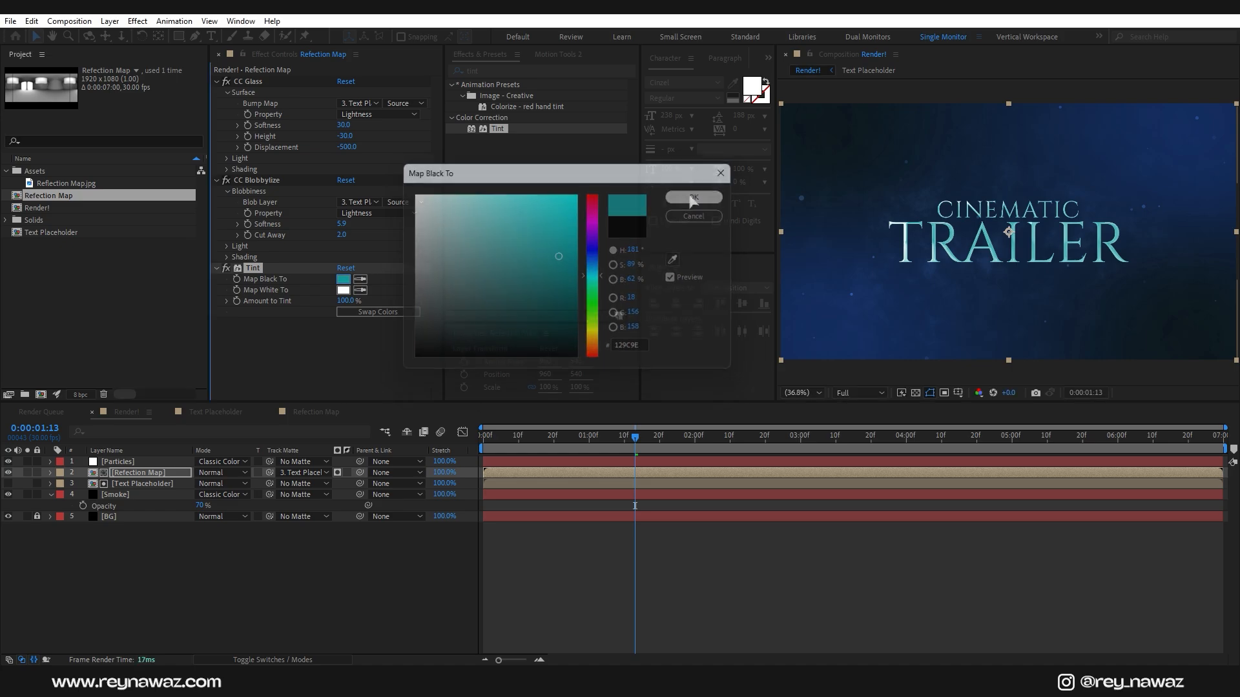
Set Tint's Map White To to light cyan 95FBFF
{"action": "left_click", "coordinate": [343, 290]}
{"action": "left_click", "coordinate": [593, 276]}
{"action": "mouse_move", "coordinate": [476, 194]}
{"action": "left_mouse_down"}
{"action": "mouse_move", "coordinate": [501, 187]}
{"action": "mouse_move", "coordinate": [482, 188]}
{"action": "left_mouse_up"}
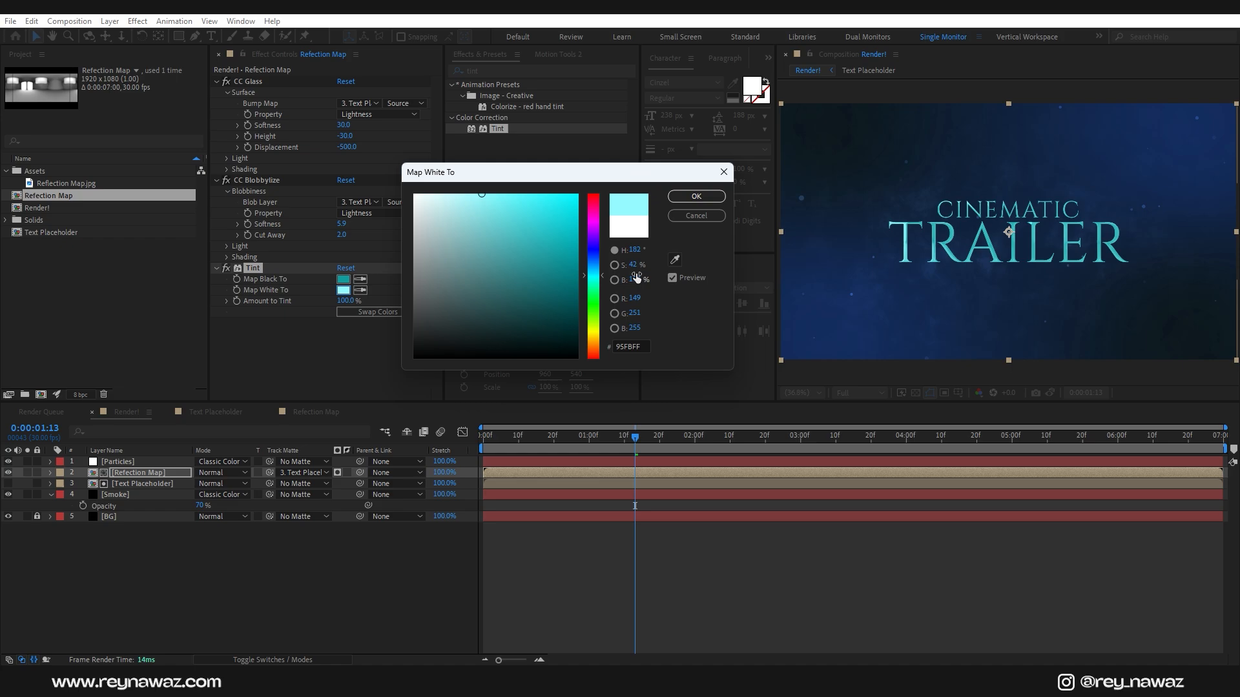
{"action": "left_click", "coordinate": [696, 197]}
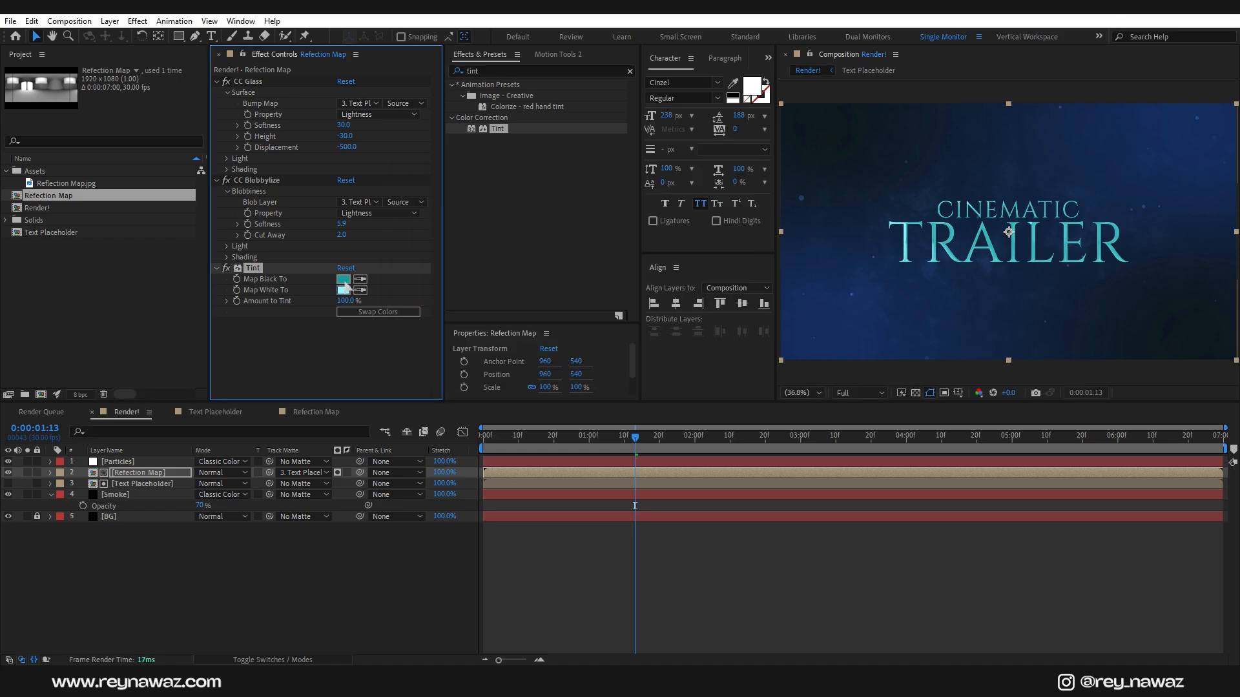
Darken Tint's Map Black To colour to deep teal 004647
{"action": "left_click", "coordinate": [343, 280]}
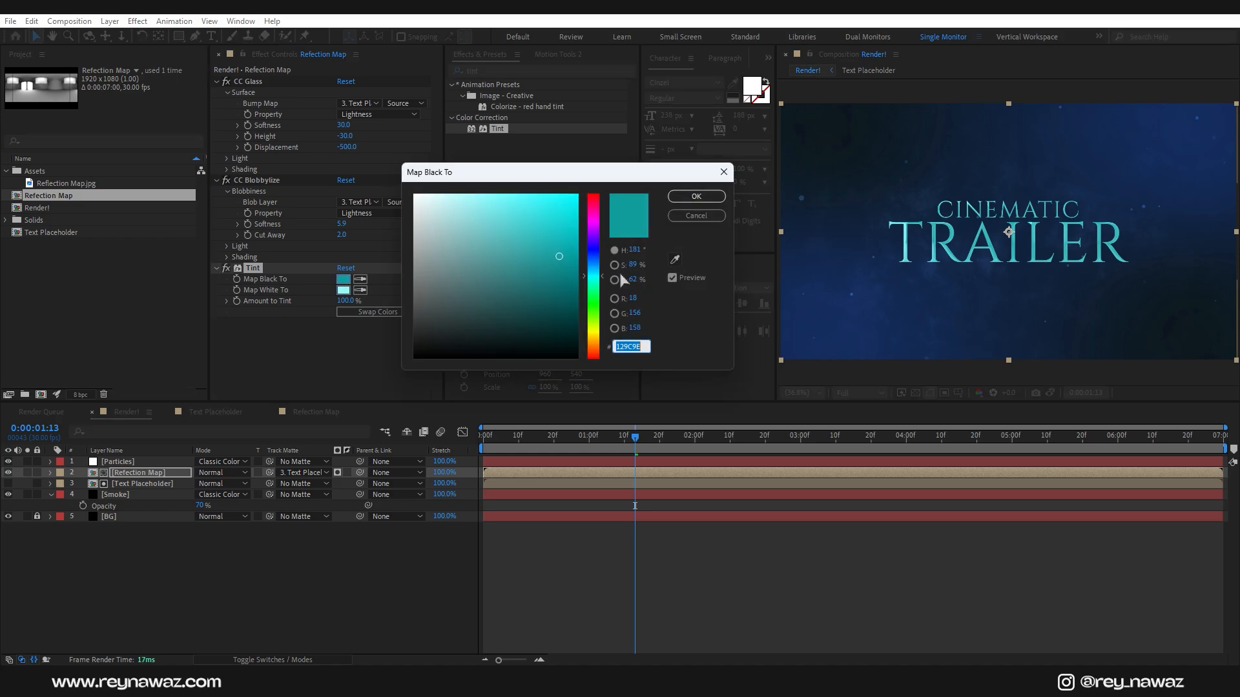
{"action": "left_click_drag", "start_coordinate": [559, 258], "coordinate": [587, 312]}
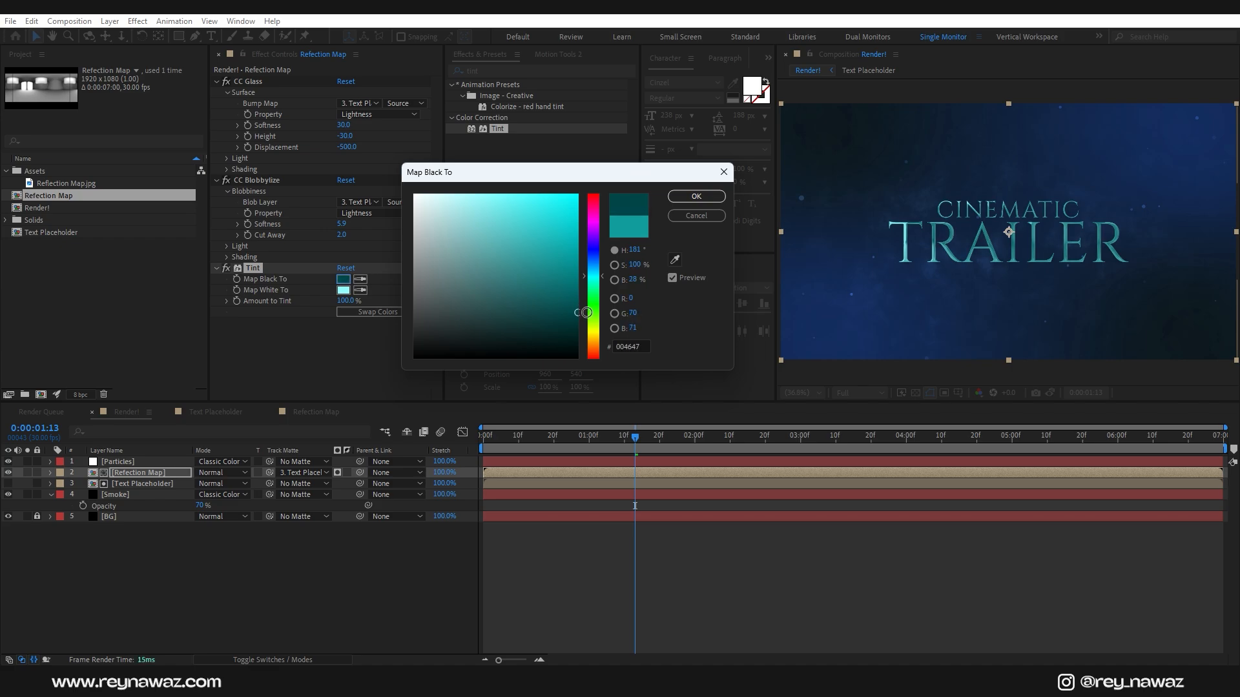
{"action": "left_click", "coordinate": [696, 196]}
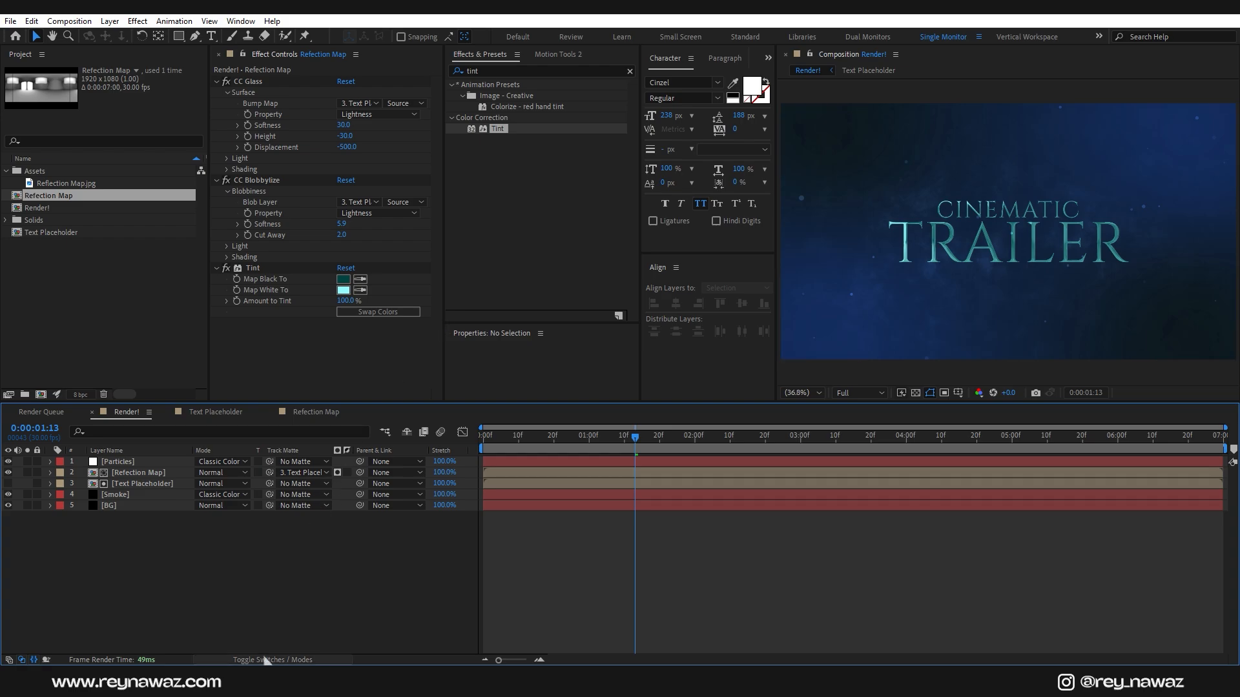
Make all five layers in Render! 3D and move Smoke and BG back to a Z position of 1581
{"action": "left_click", "coordinate": [266, 659]}
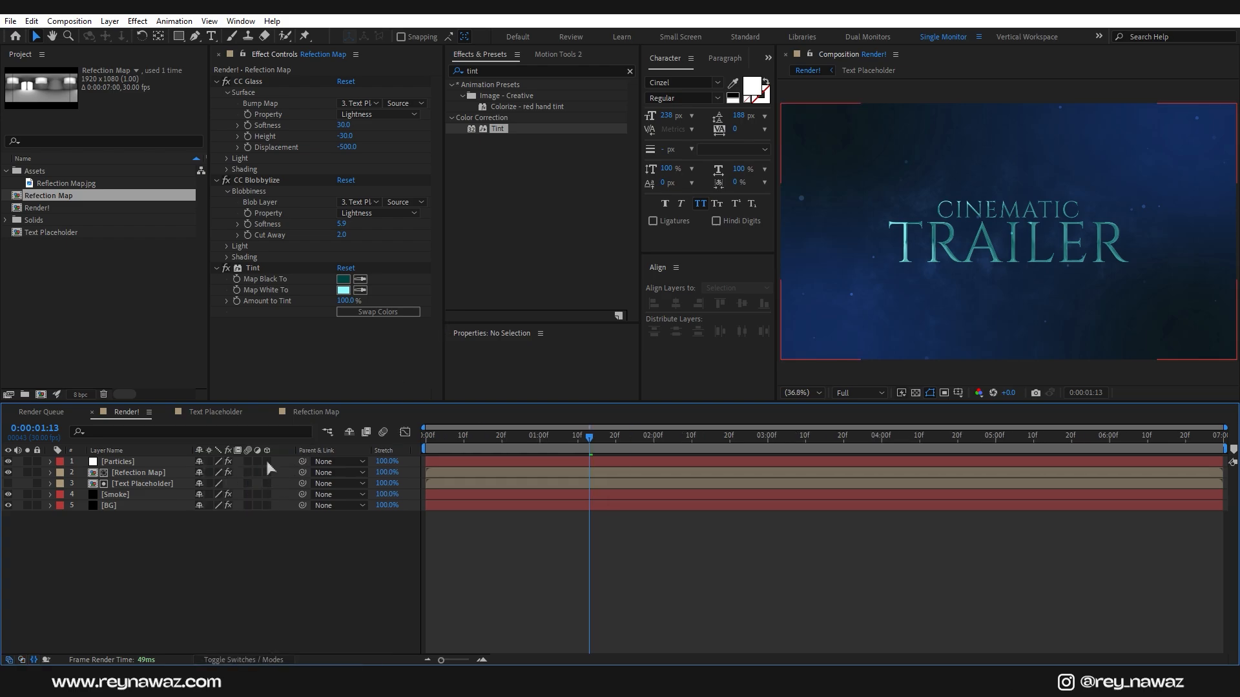
{"action": "left_click_drag", "start_coordinate": [265, 458], "coordinate": [268, 510]}
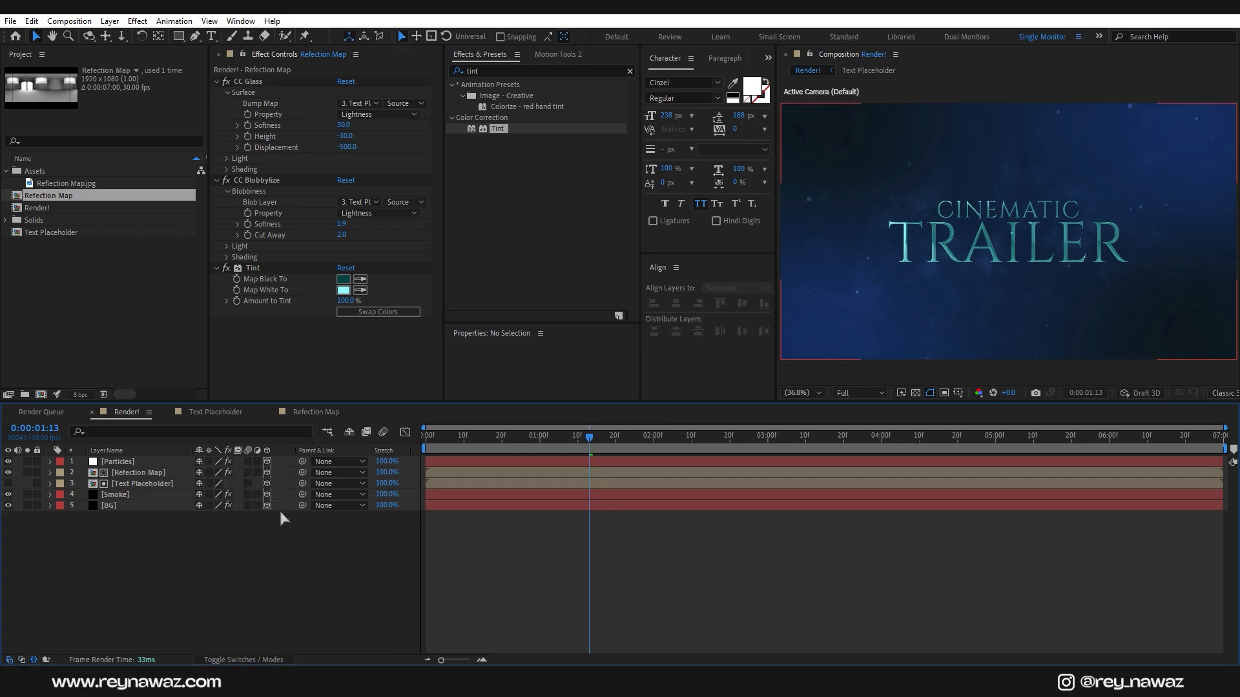
{"action": "left_click_drag", "start_coordinate": [143, 522], "coordinate": [153, 496]}
{"action": "key", "text": "p"}
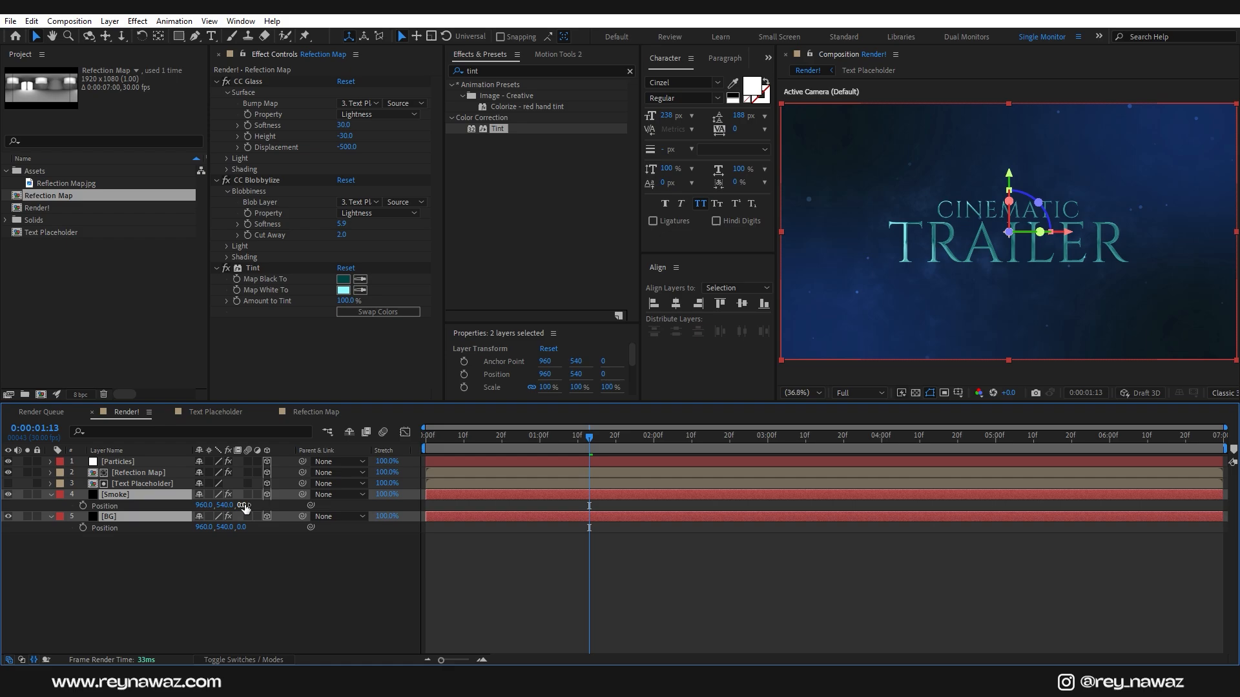
{"action": "left_click_drag", "start_coordinate": [242, 505], "coordinate": [1237, 495]}
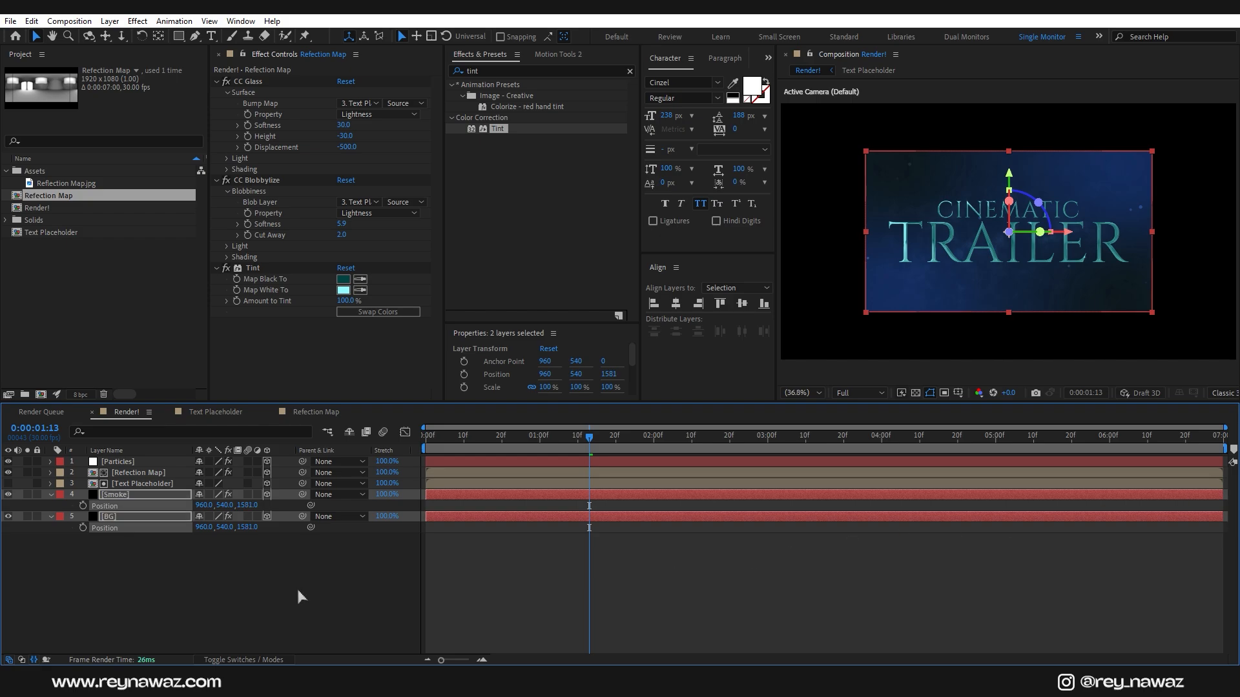
Scale the Smoke and BG layers to 177% so they fill the frame
{"action": "key", "text": "shift+s"}
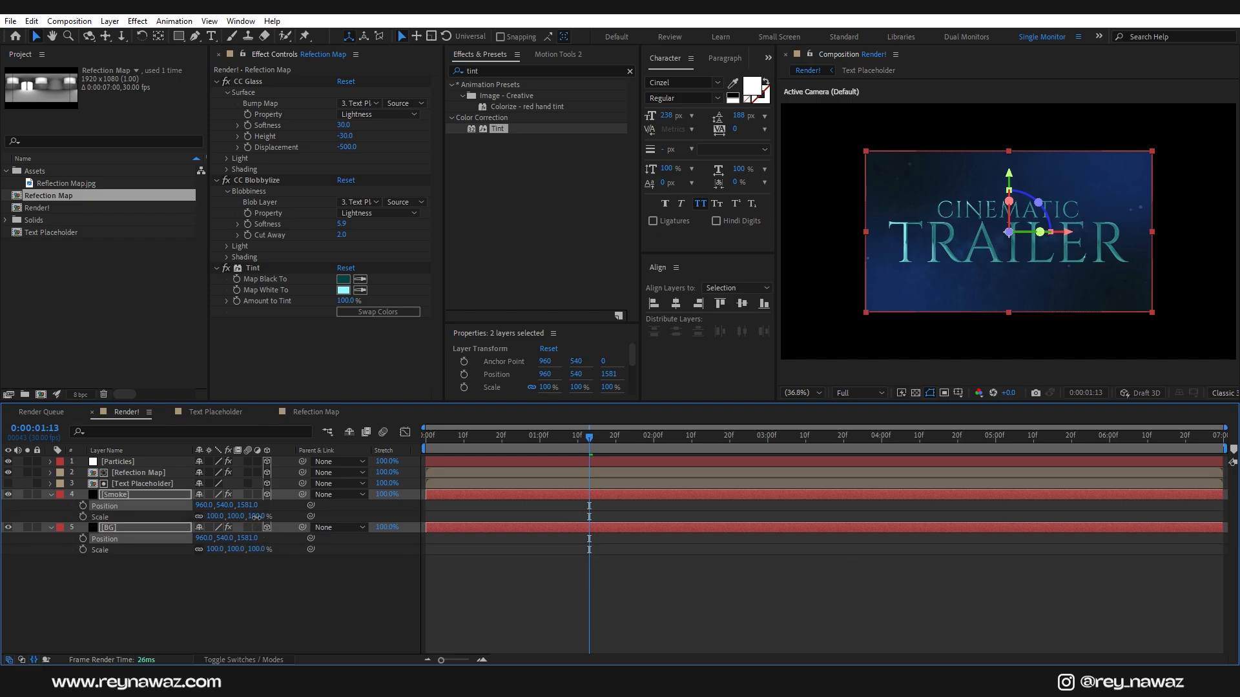
{"action": "left_click_drag", "start_coordinate": [256, 517], "coordinate": [309, 524]}
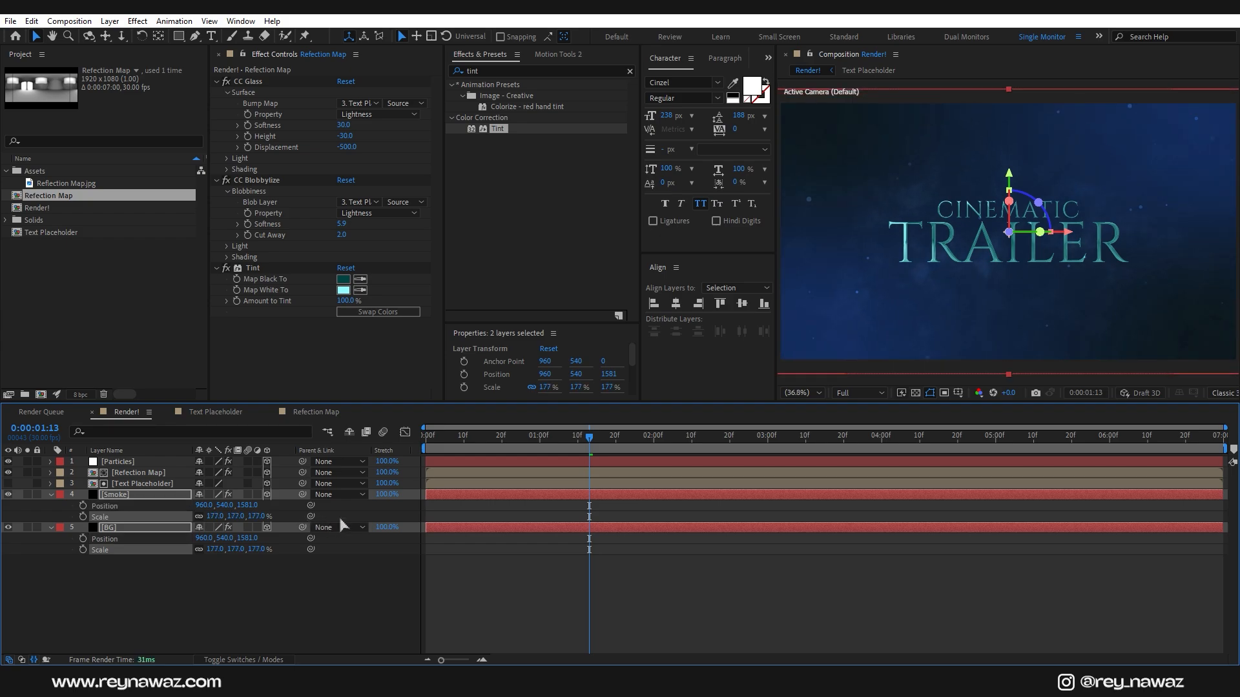
{"action": "left_click", "coordinate": [52, 496]}
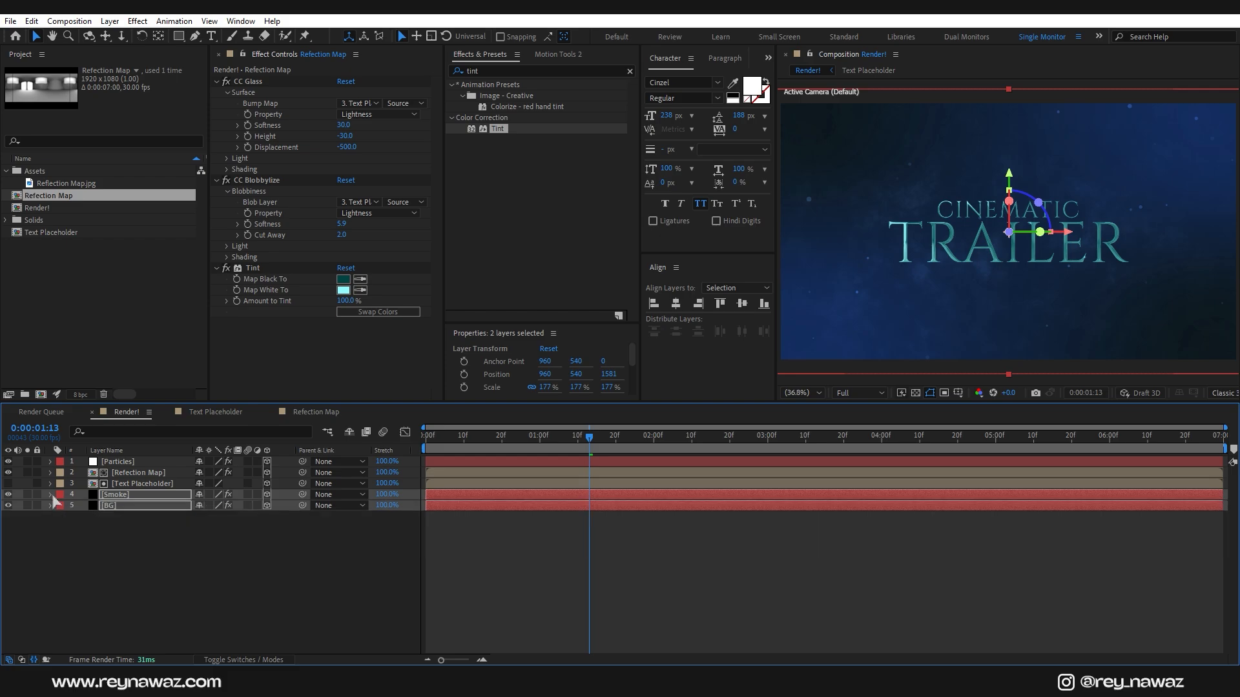
{"action": "left_click", "coordinate": [96, 538]}
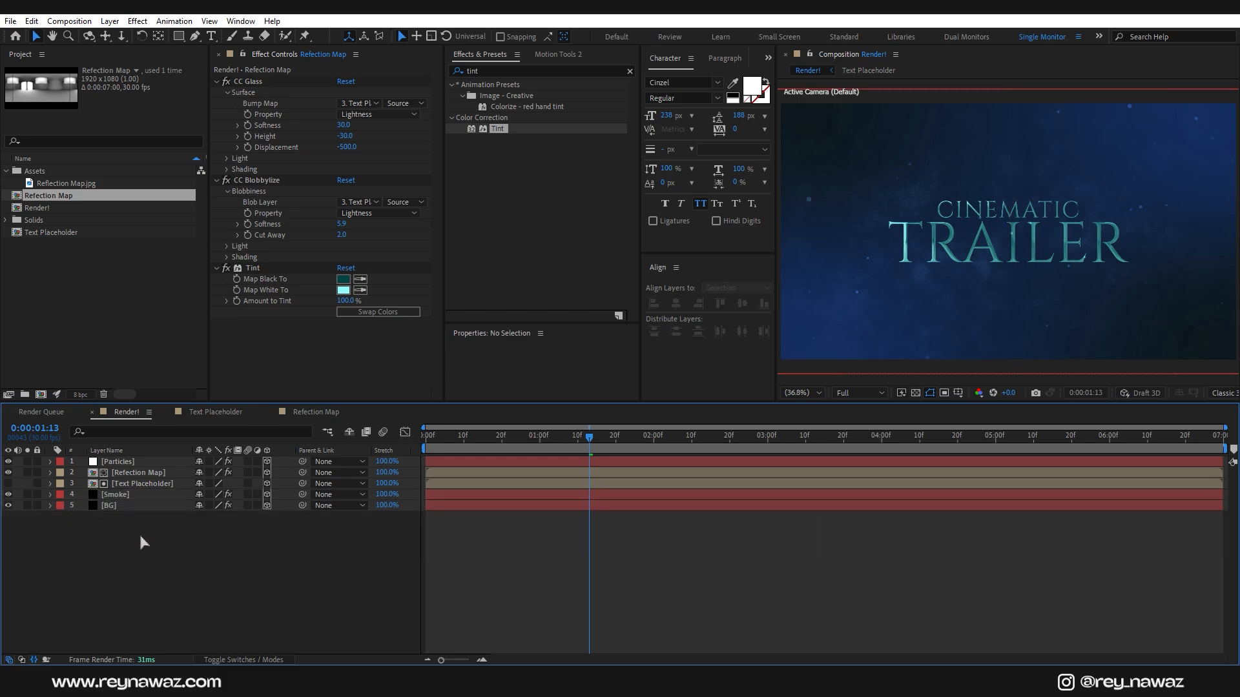
Add a new camera layer to the Render! composition with the offered camera settings
{"action": "right_click", "coordinate": [183, 537]}
{"action": "mouse_move", "coordinate": [227, 381]}
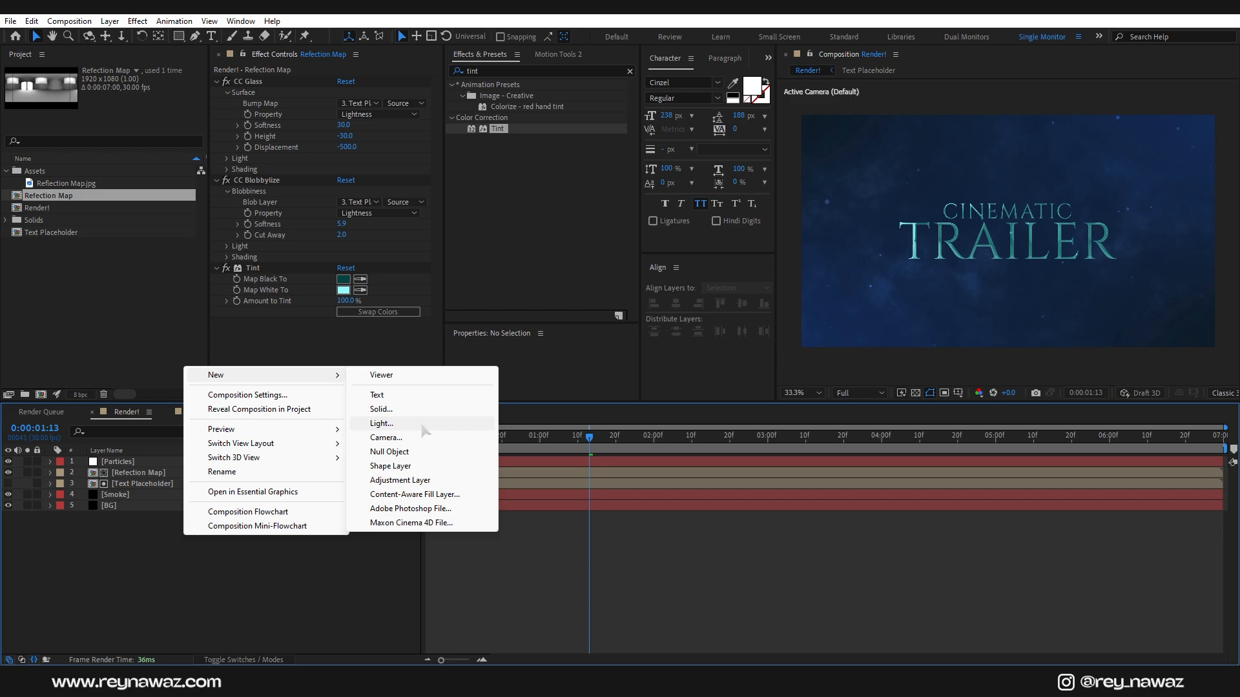
{"action": "left_click", "coordinate": [403, 441]}
{"action": "left_click", "coordinate": [749, 477]}
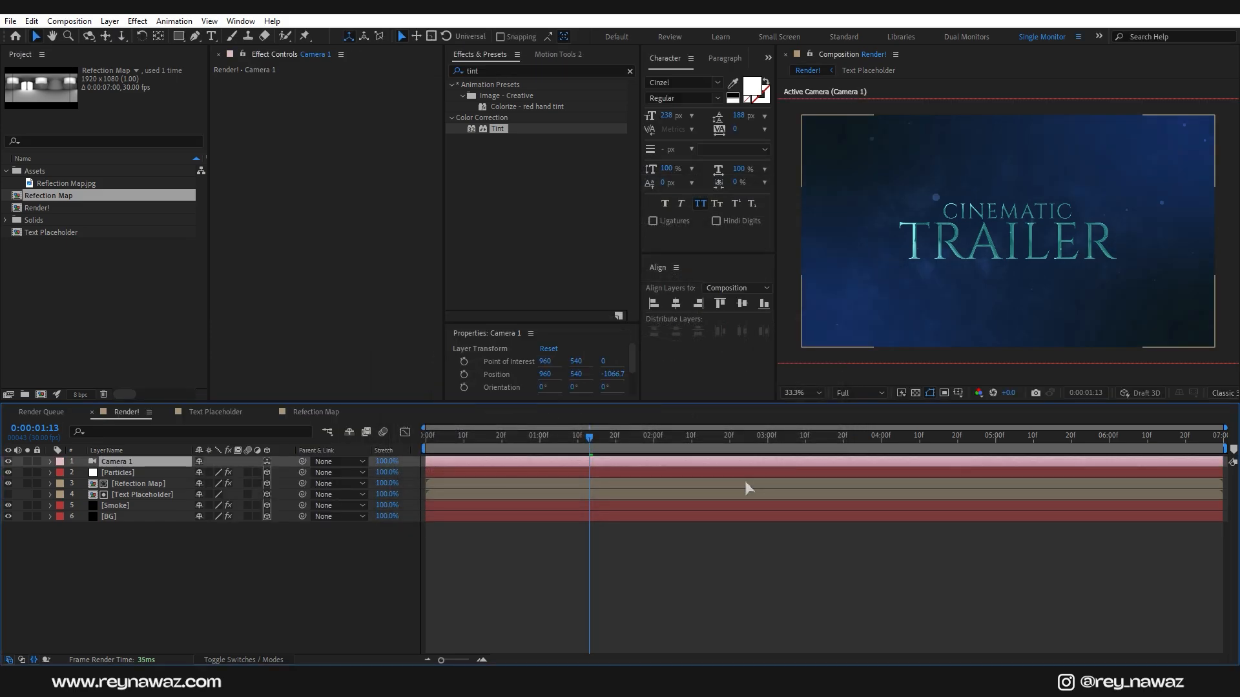
Add a null object layer to the Render! composition
{"action": "right_click", "coordinate": [170, 548]}
{"action": "mouse_move", "coordinate": [258, 387]}
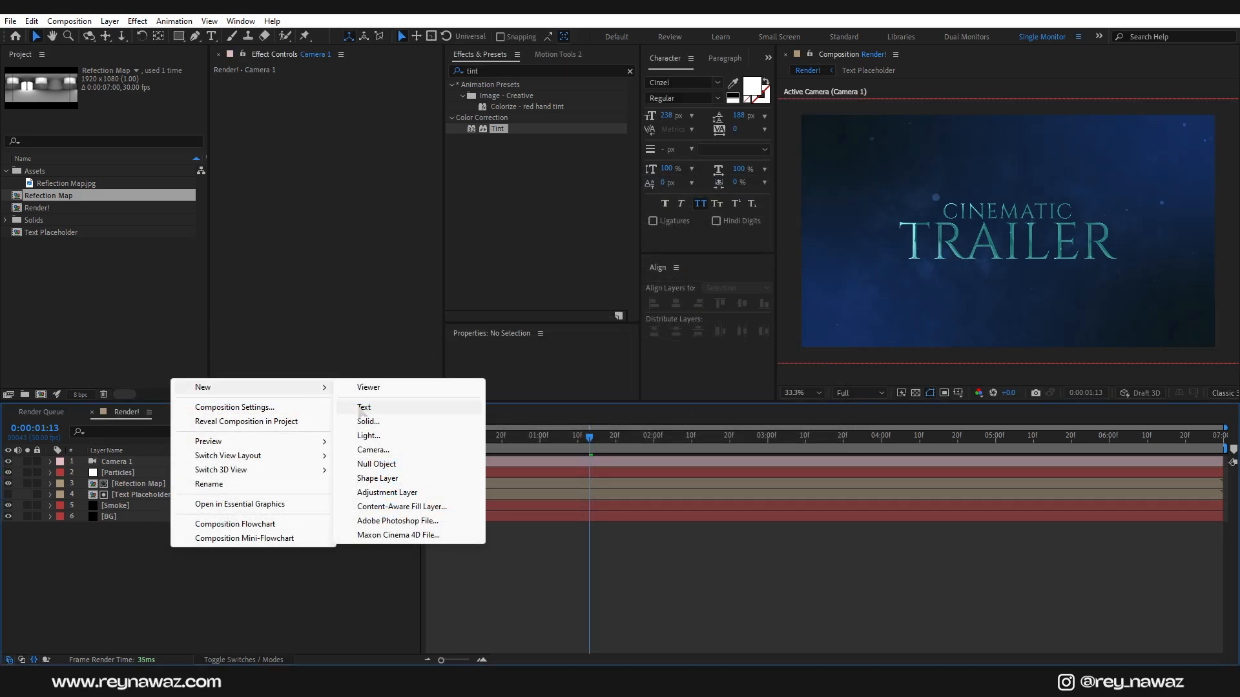
{"action": "left_click", "coordinate": [382, 469]}
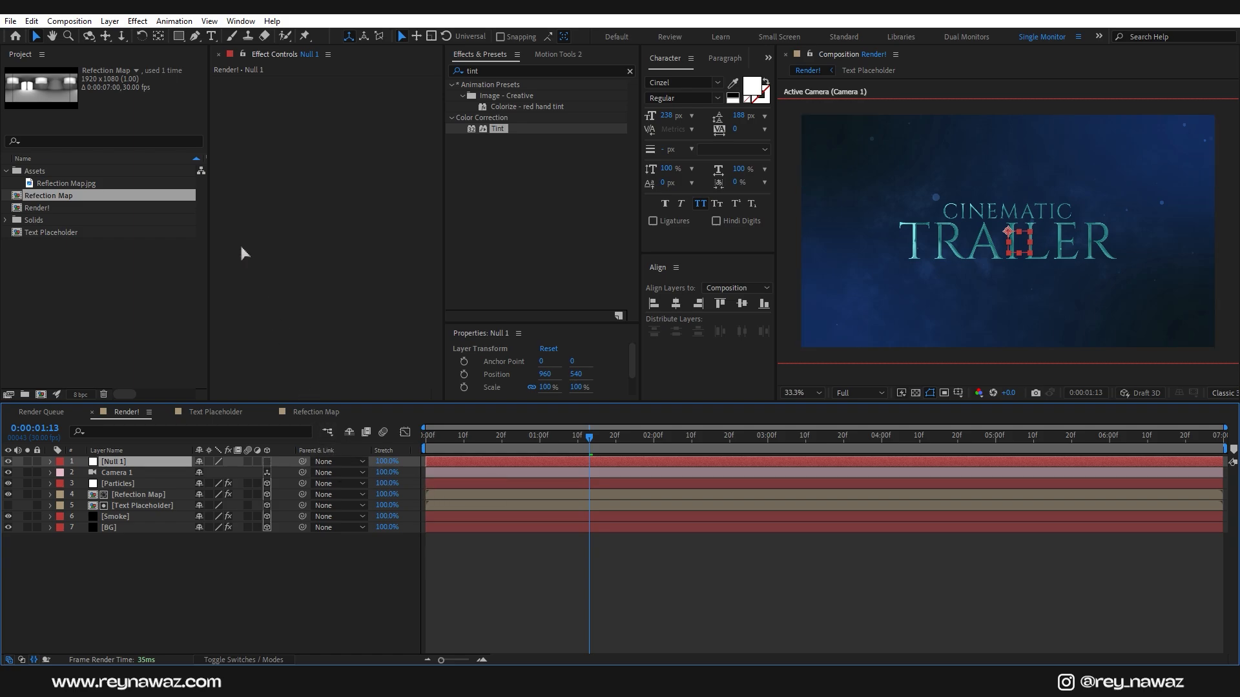
Centre Null 1's anchor point on the null and align the null to the centre of the composition
{"action": "left_click", "coordinate": [159, 37]}
{"action": "left_click_drag", "start_coordinate": [1008, 231], "coordinate": [1018, 243]}
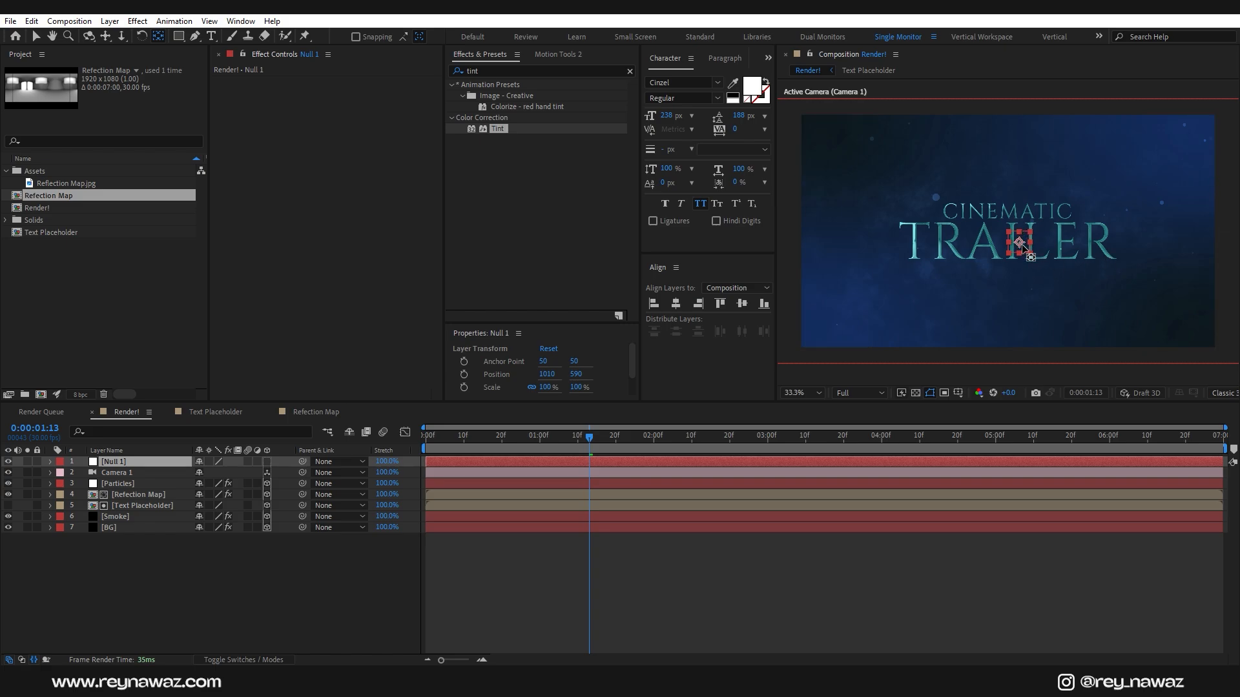
{"action": "left_click", "coordinate": [741, 304]}
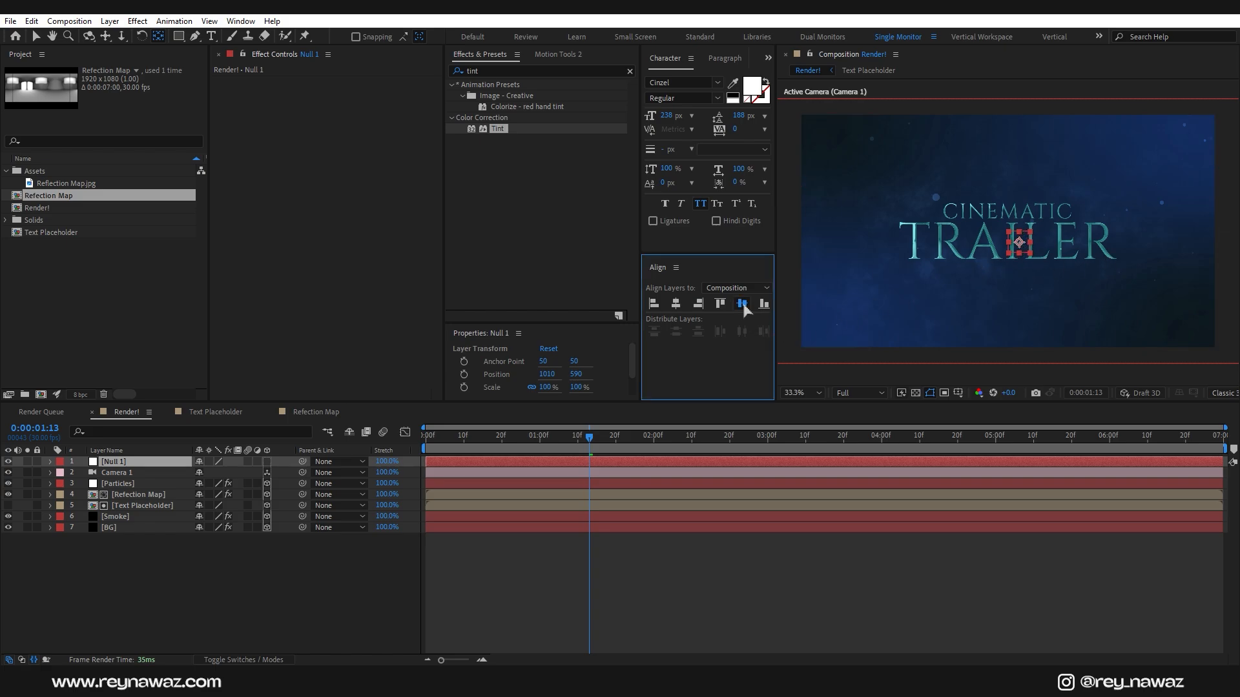
{"action": "left_click", "coordinate": [675, 304]}
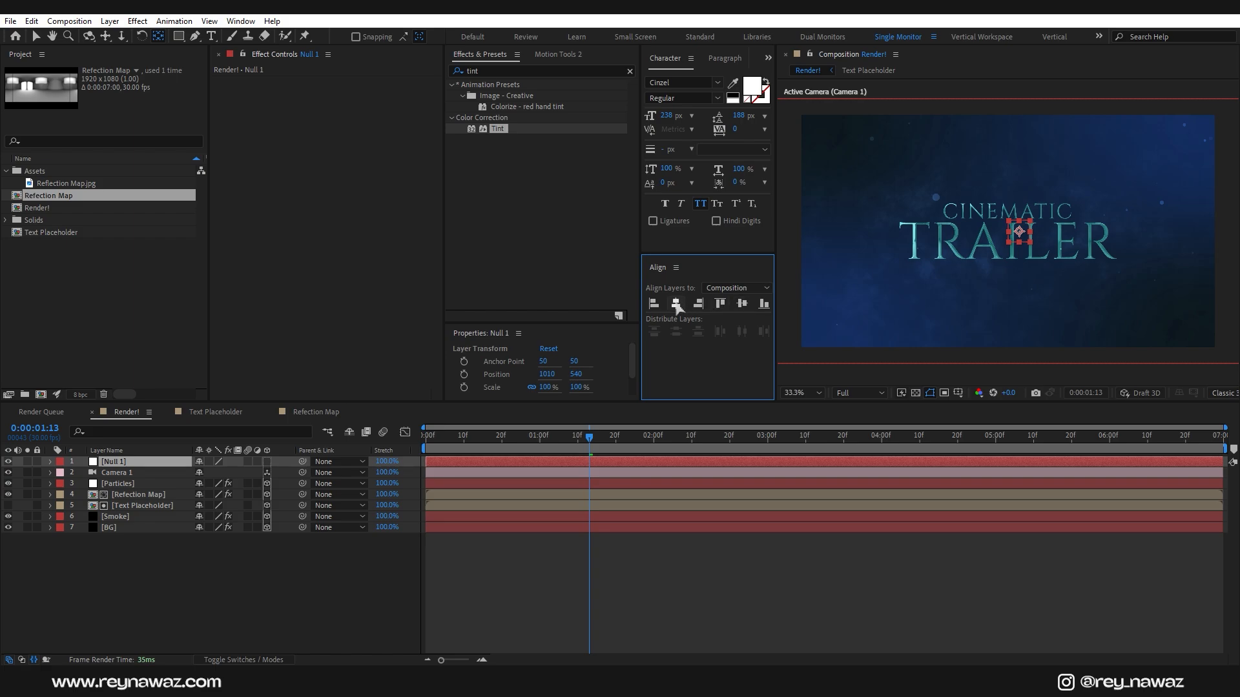
Make Null 1 a 3D layer and parent Camera 1 to it
{"action": "left_click", "coordinate": [267, 461]}
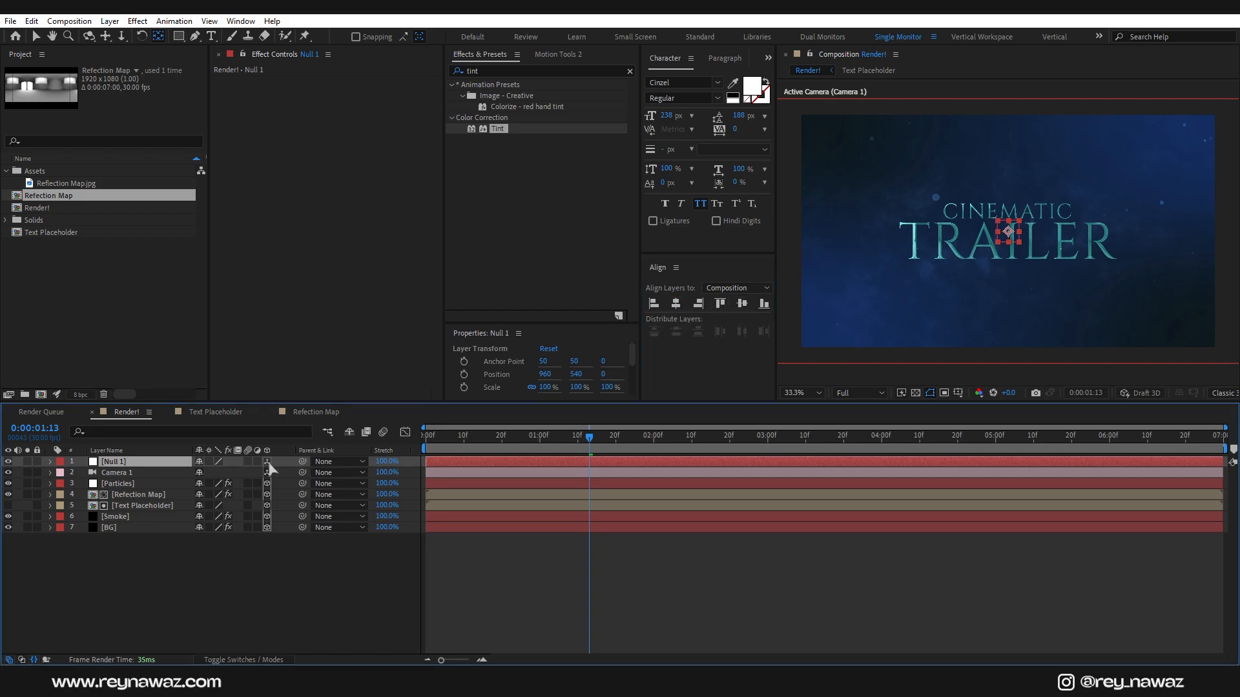
{"action": "left_click", "coordinate": [138, 474]}
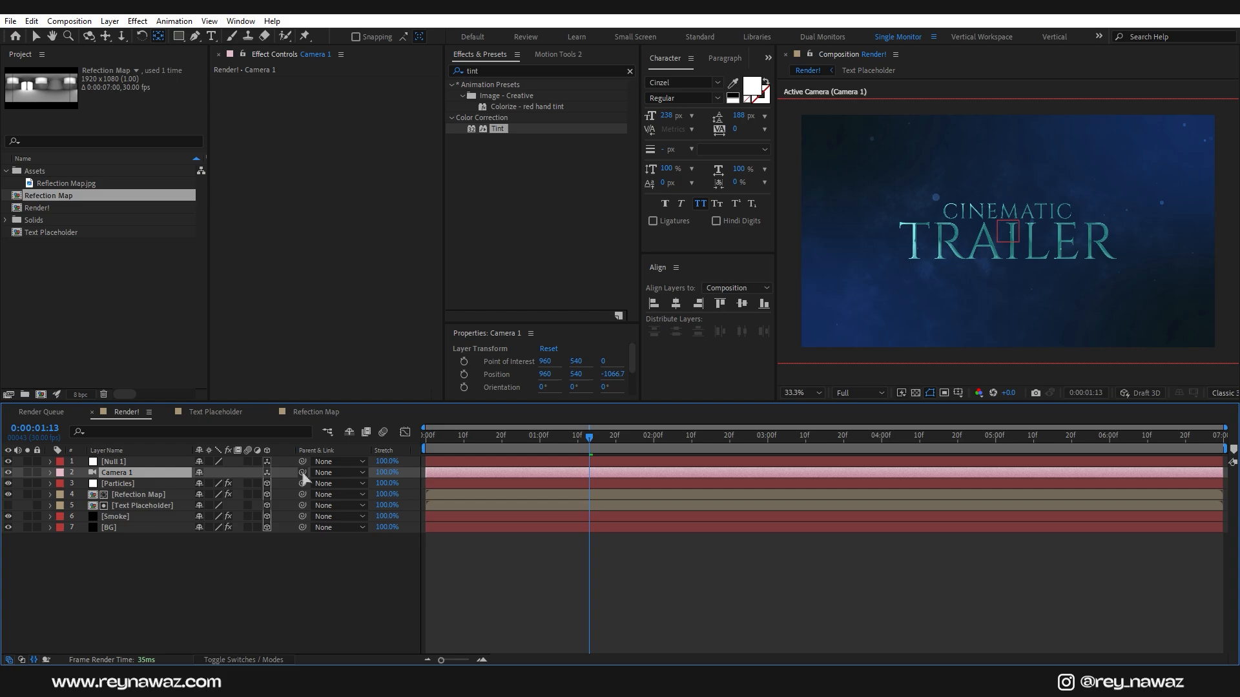
{"action": "left_click_drag", "start_coordinate": [287, 476], "coordinate": [126, 465]}
Keyframe Null 1's position at 0:00:02:00 and set its Z position to 1063 at the first frame
{"action": "left_click", "coordinate": [126, 464]}
{"action": "key", "text": "p"}
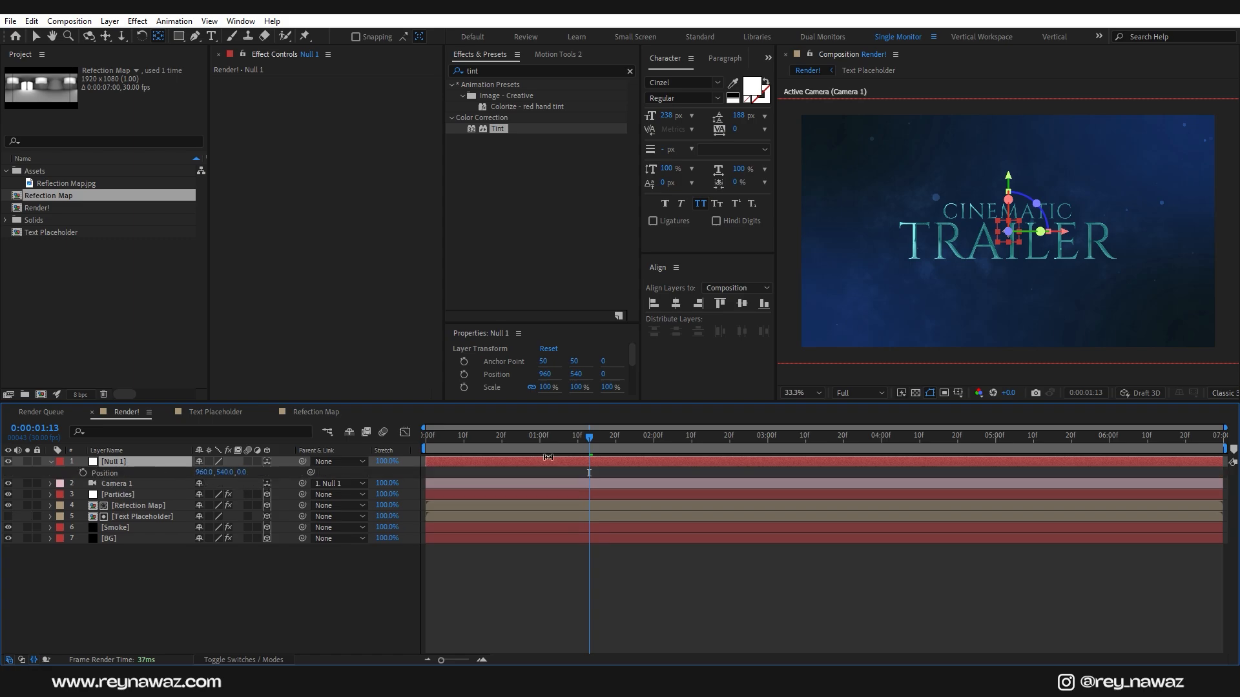
{"action": "left_click", "coordinate": [654, 442]}
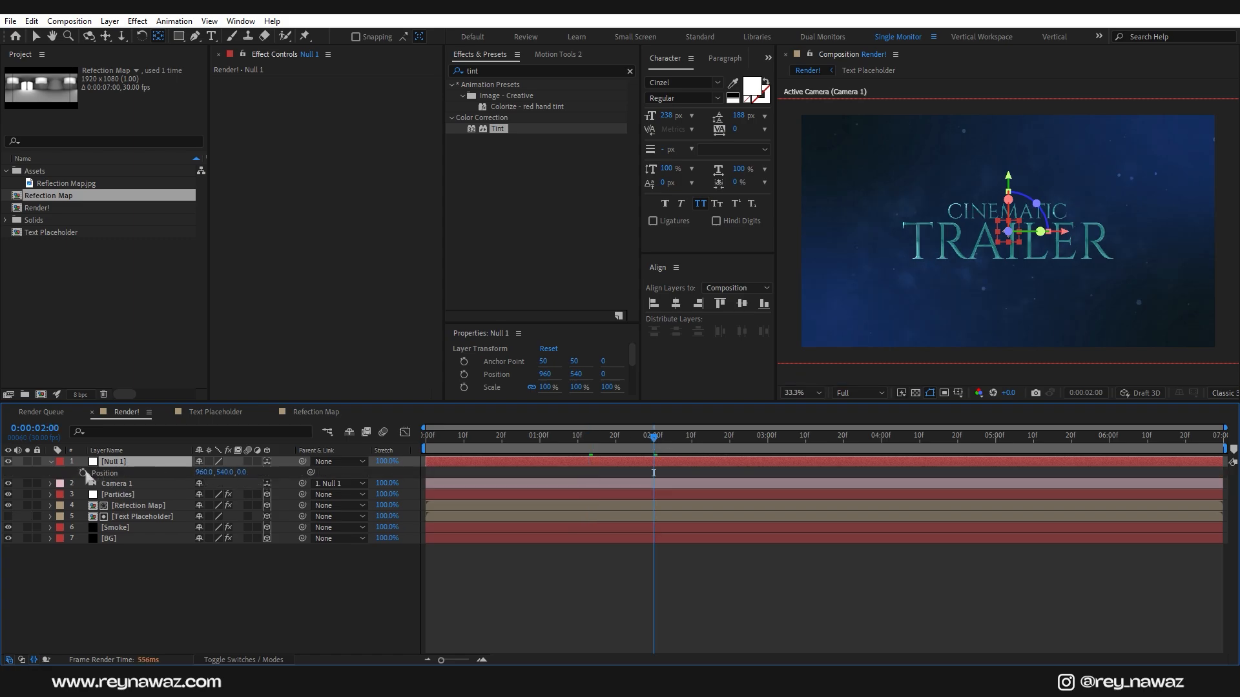
{"action": "left_click", "coordinate": [83, 472]}
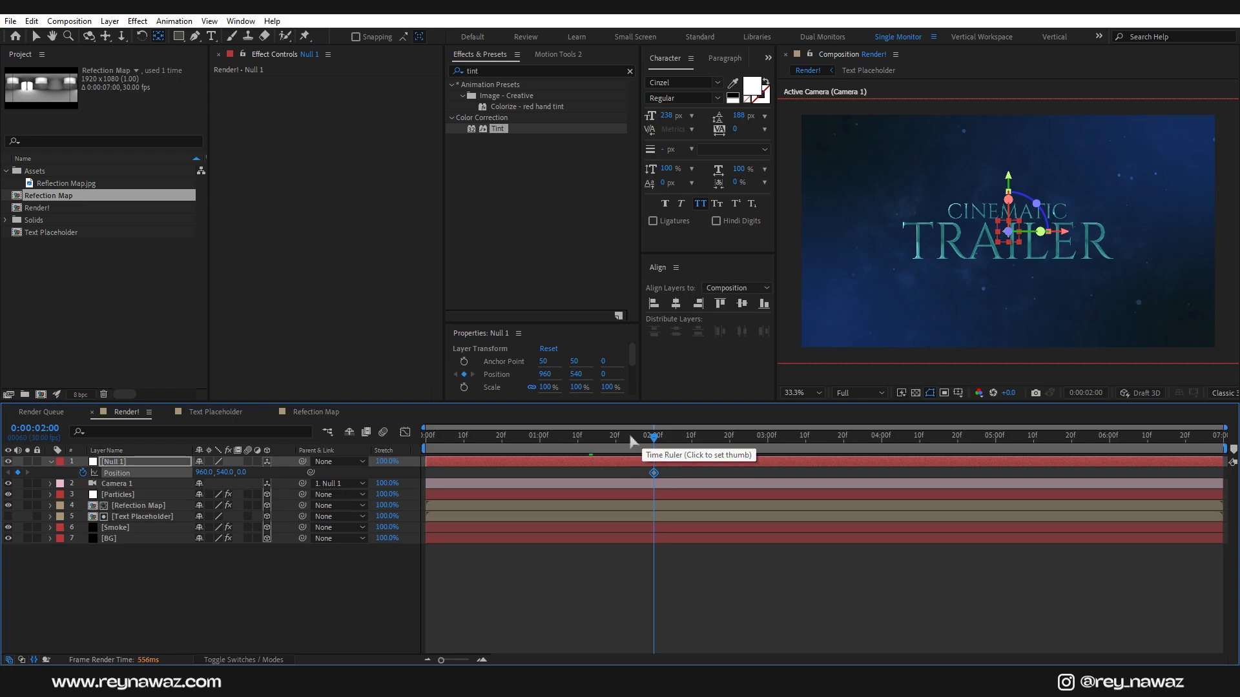
{"action": "left_click_drag", "start_coordinate": [654, 437], "coordinate": [936, 479]}
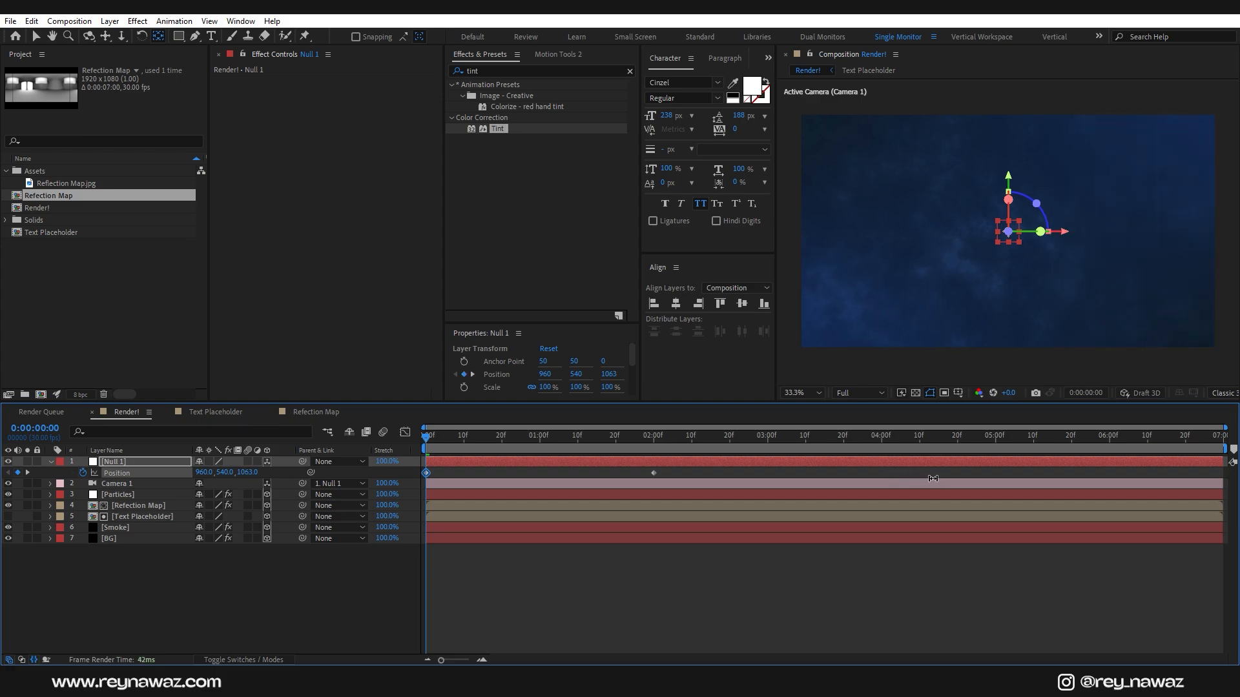
Apply Easy Ease to both of Null 1's position keyframes
{"action": "left_click_drag", "start_coordinate": [674, 477], "coordinate": [435, 510]}
{"action": "right_click", "coordinate": [654, 473]}
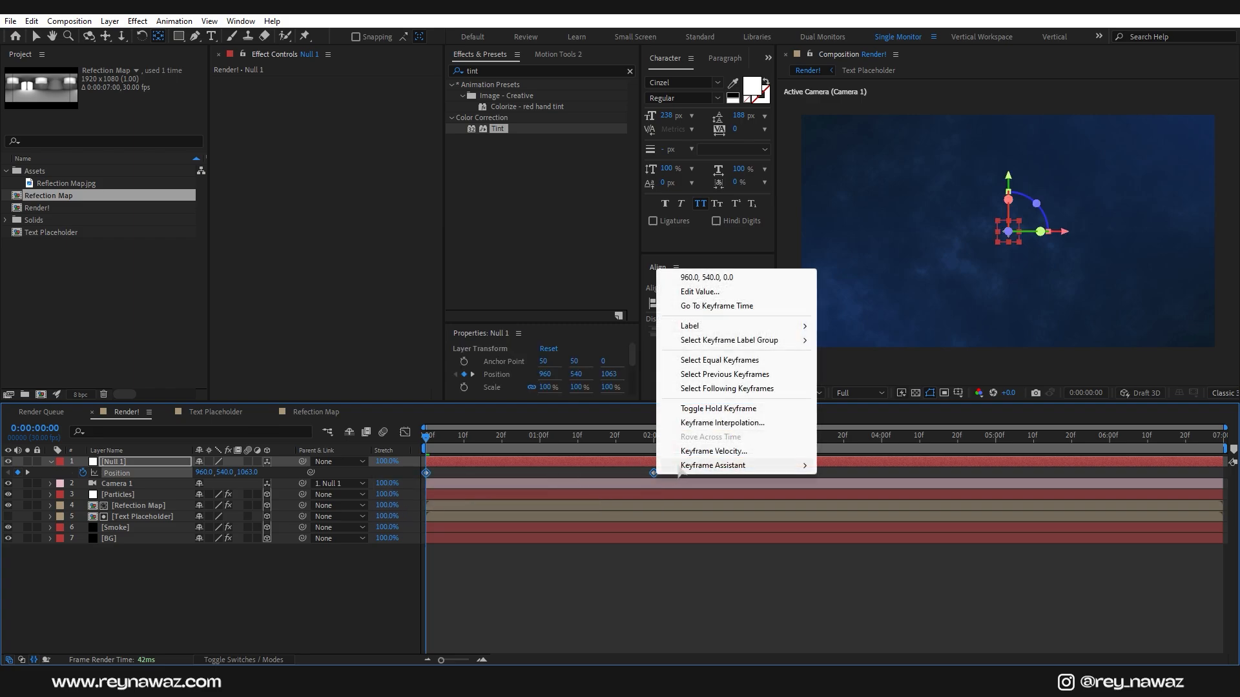
{"action": "mouse_move", "coordinate": [695, 467]}
{"action": "left_click", "coordinate": [859, 509]}
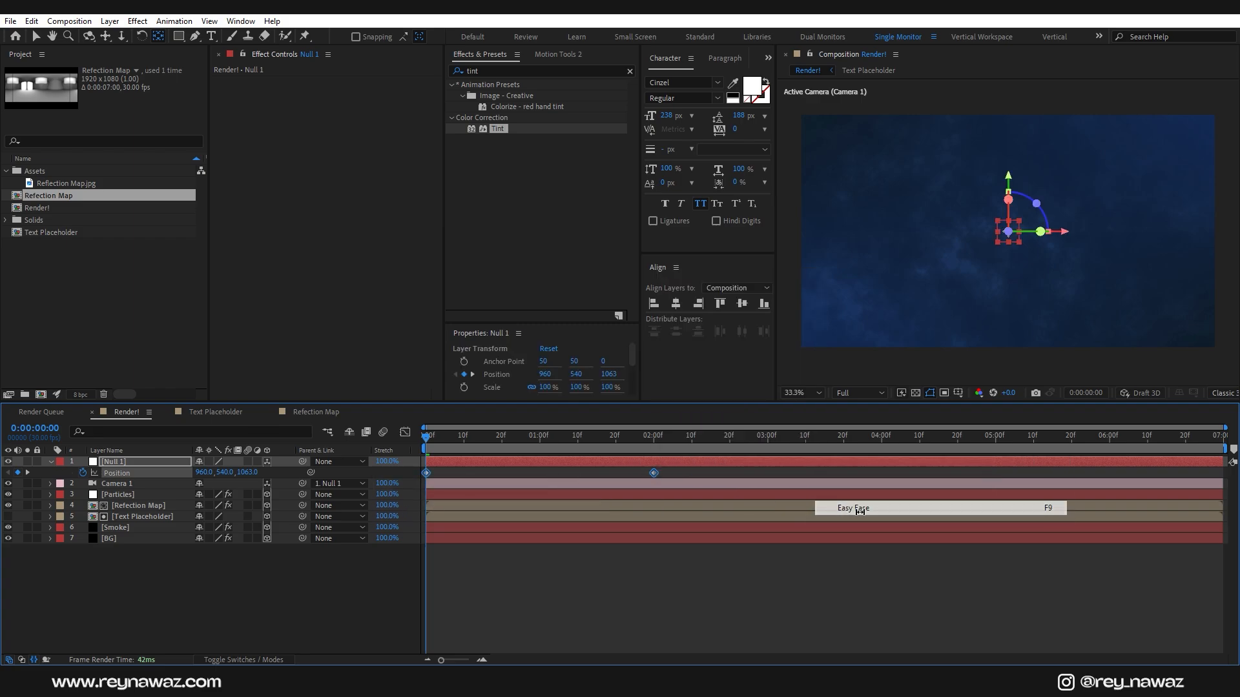
Reshape the speed graph of Null 1's position so the move starts fast and slows gradually into the last keyframe
{"action": "left_click", "coordinate": [405, 432]}
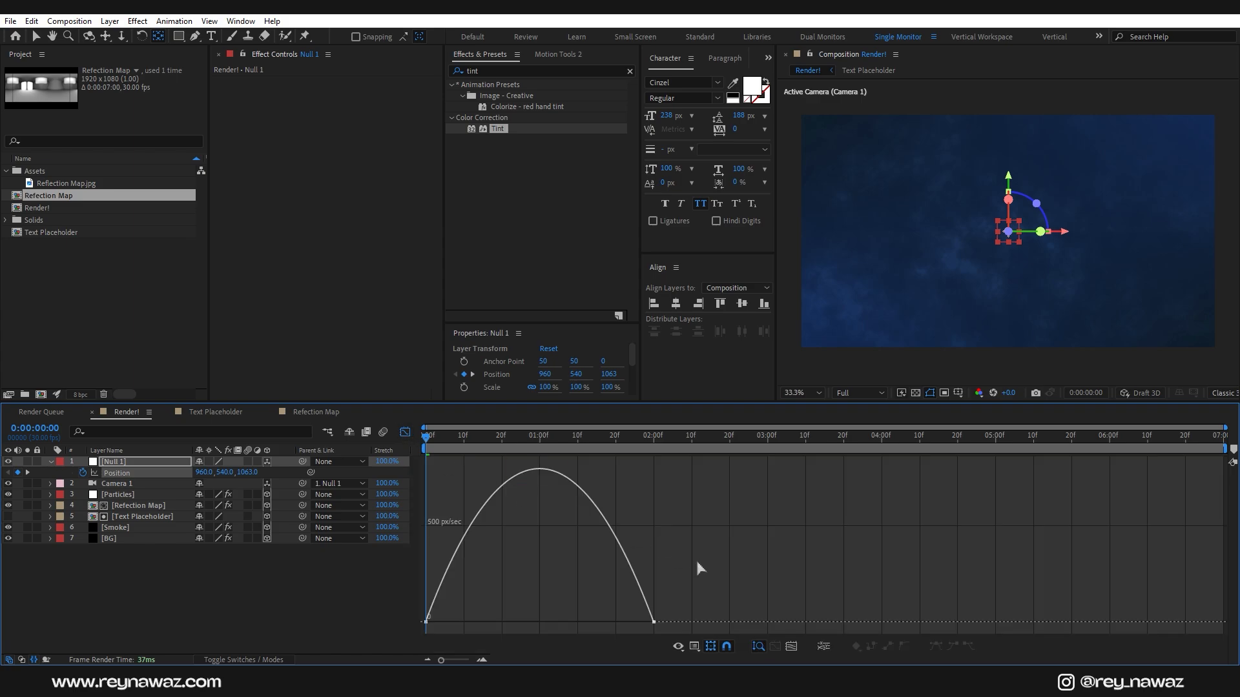
{"action": "left_click_drag", "start_coordinate": [689, 585], "coordinate": [539, 622]}
{"action": "left_click_drag", "start_coordinate": [463, 624], "coordinate": [439, 578]}
{"action": "left_click", "coordinate": [405, 432]}
{"action": "left_click_drag", "start_coordinate": [437, 446], "coordinate": [576, 444]}
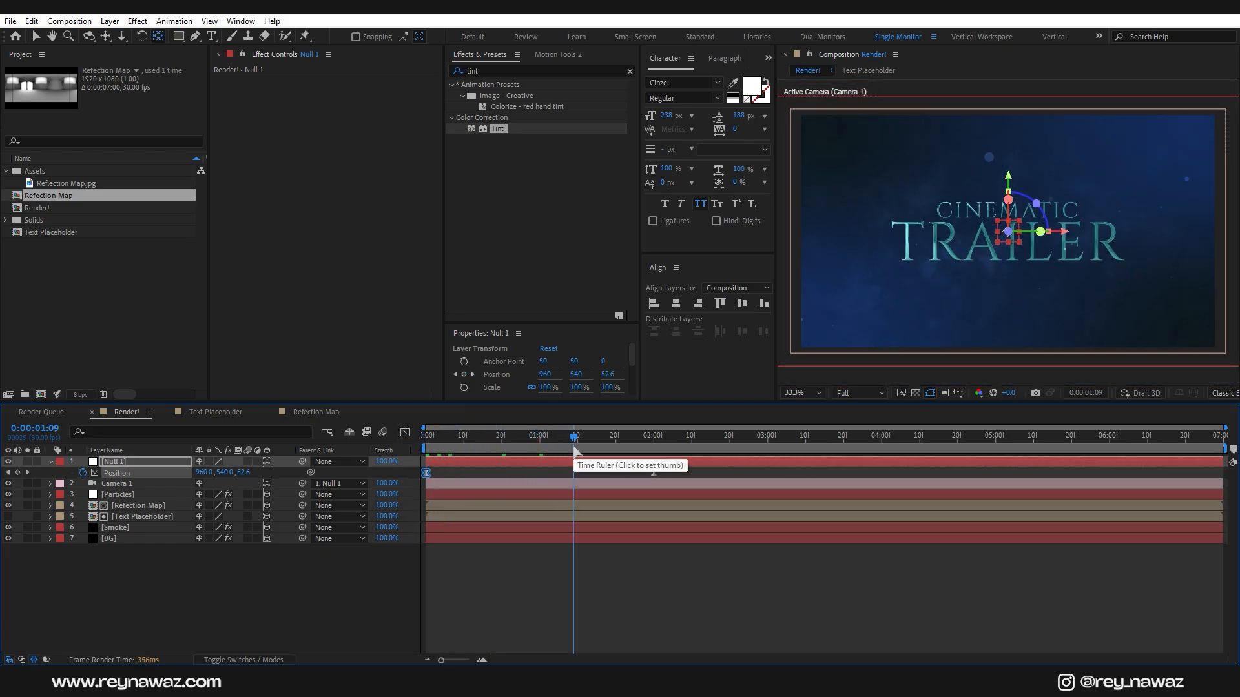
Add a second null object, with its anchor point centred and its position aligned to the composition's centre
{"action": "left_click", "coordinate": [235, 575]}
{"action": "right_click", "coordinate": [211, 571]}
{"action": "left_click", "coordinate": [421, 491]}
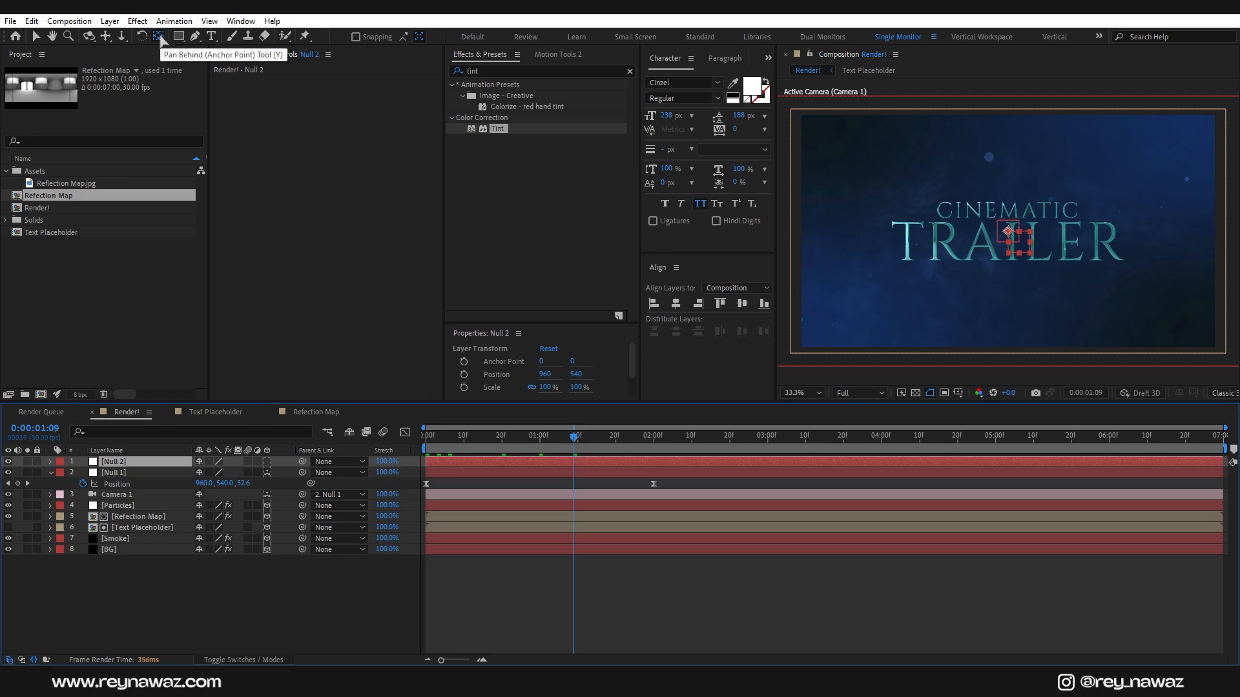
{"action": "key", "text": "ctrl+alt+Home"}
{"action": "left_click", "coordinate": [676, 304]}
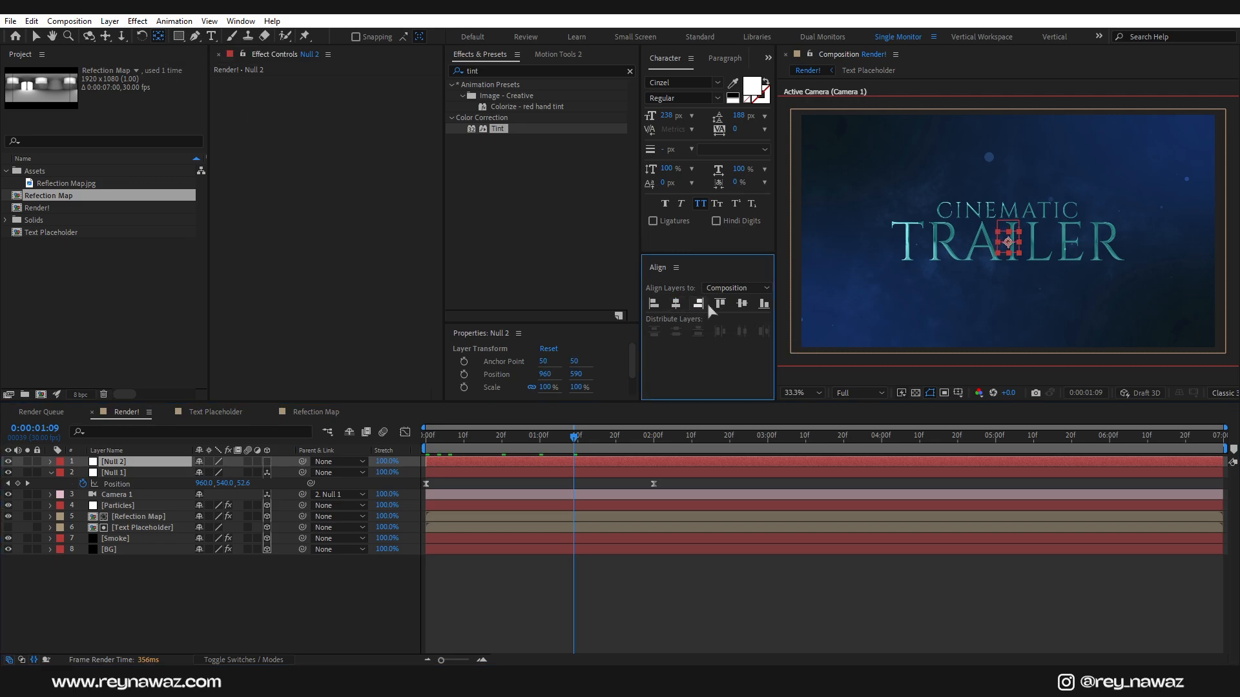
{"action": "left_click", "coordinate": [740, 305]}
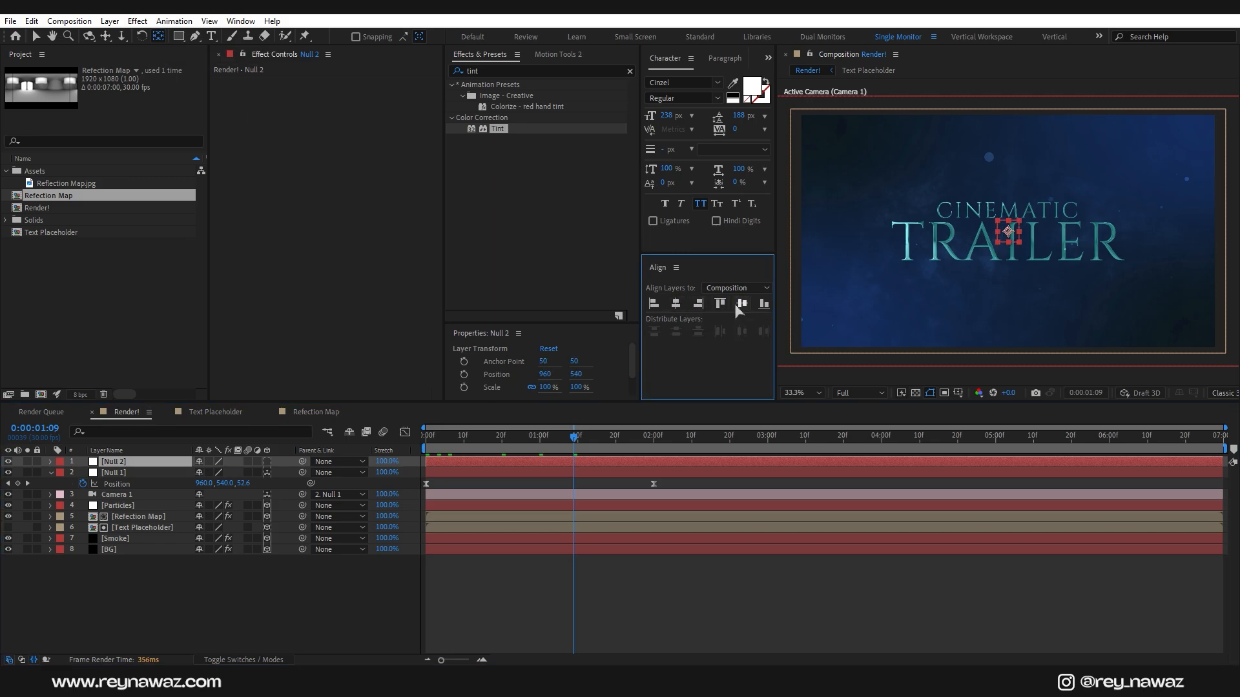
Make Null 2 a 3D layer and parent Null 1 to it
{"action": "left_click", "coordinate": [267, 461]}
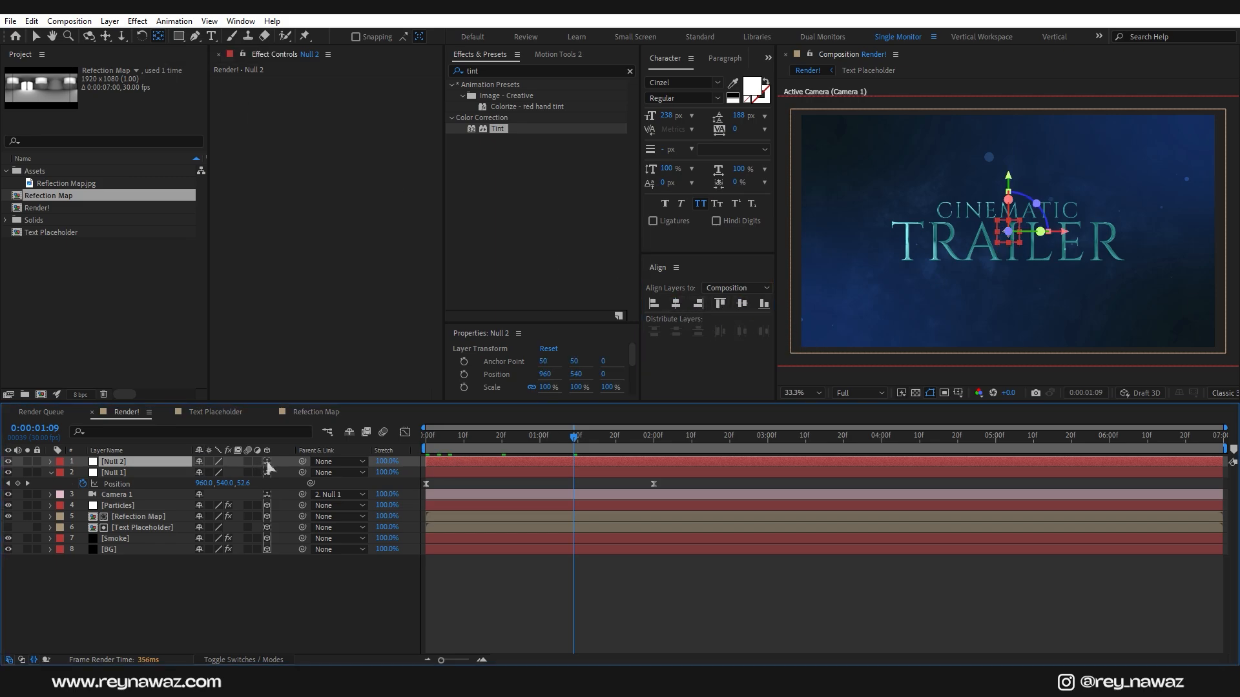
{"action": "left_click", "coordinate": [127, 474]}
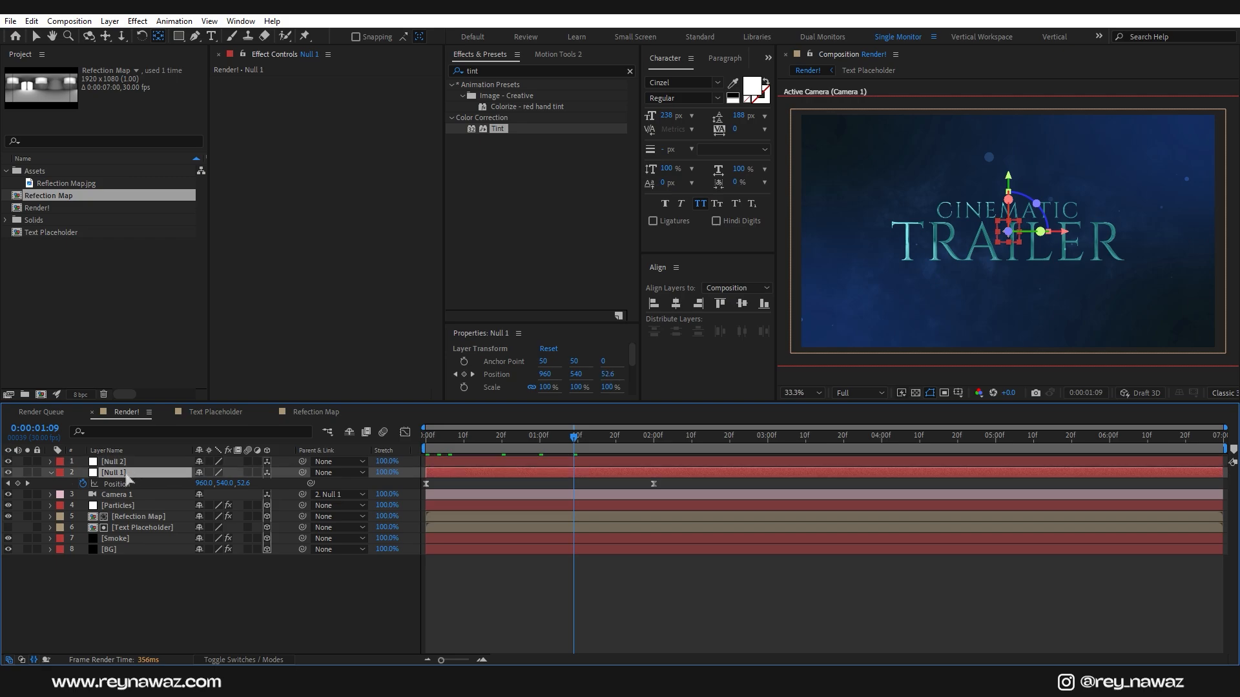
{"action": "left_click_drag", "start_coordinate": [302, 472], "coordinate": [112, 465]}
Add a position keyframe to Null 2 at the first frame of the composition
{"action": "left_click", "coordinate": [131, 463]}
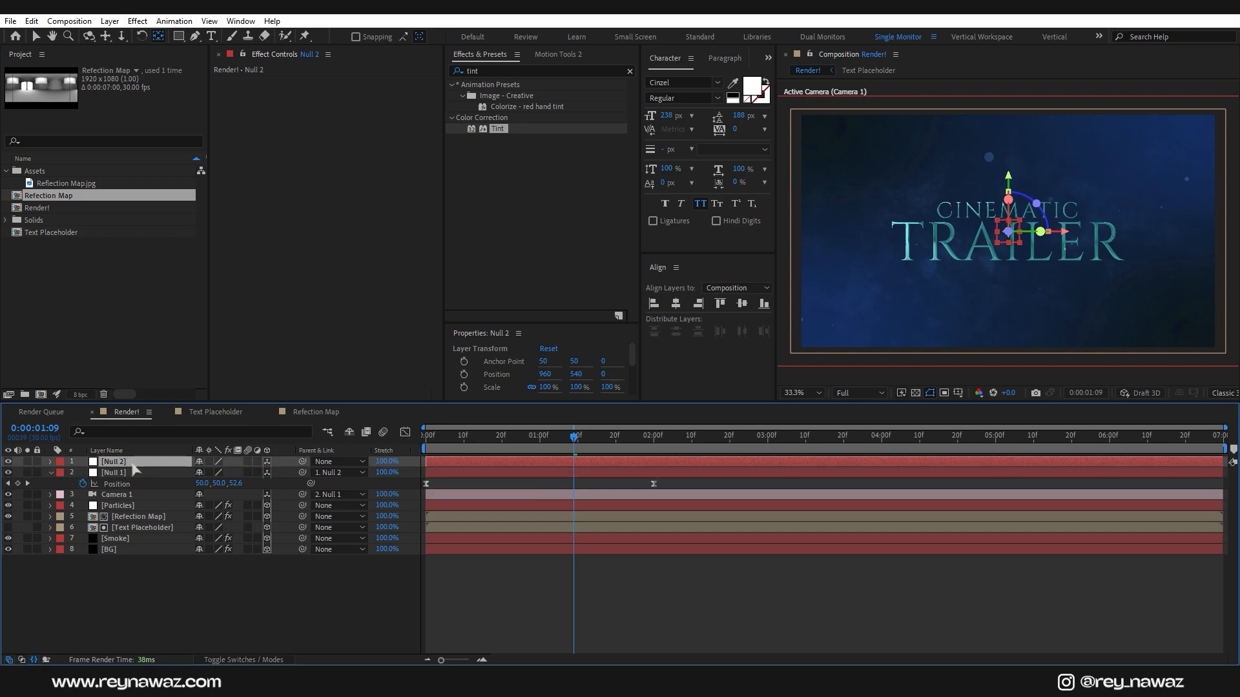
{"action": "key", "text": "p"}
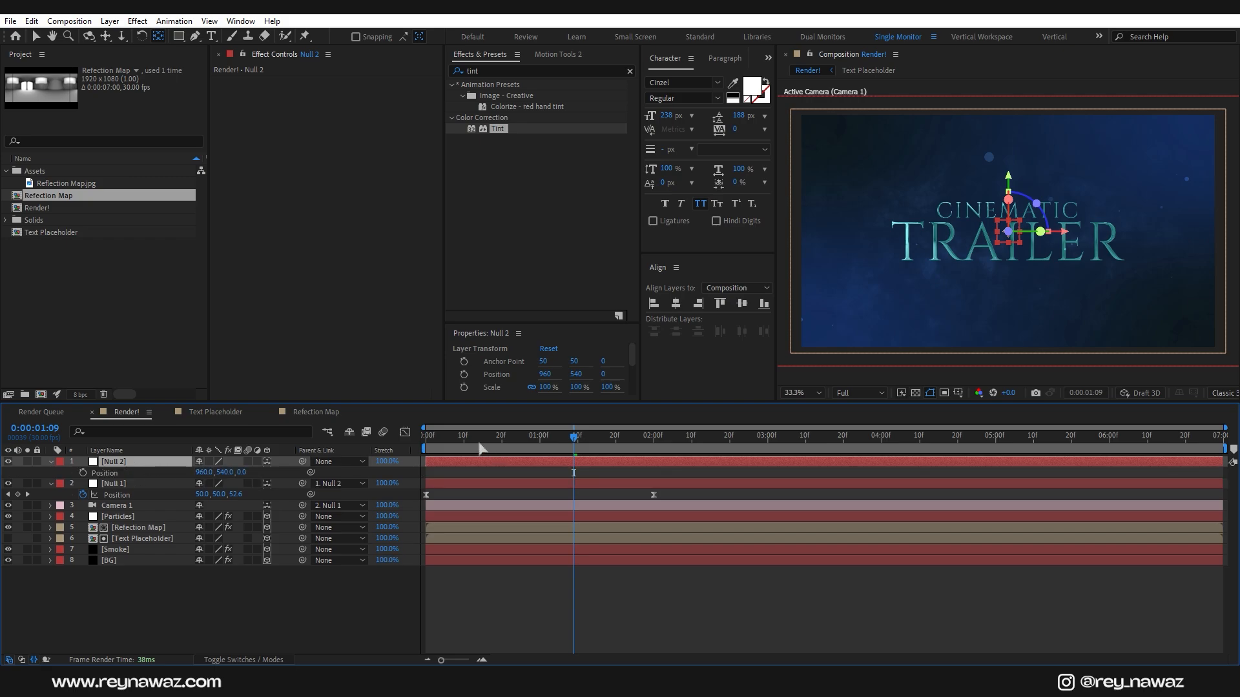
{"action": "left_click_drag", "start_coordinate": [475, 442], "coordinate": [423, 443]}
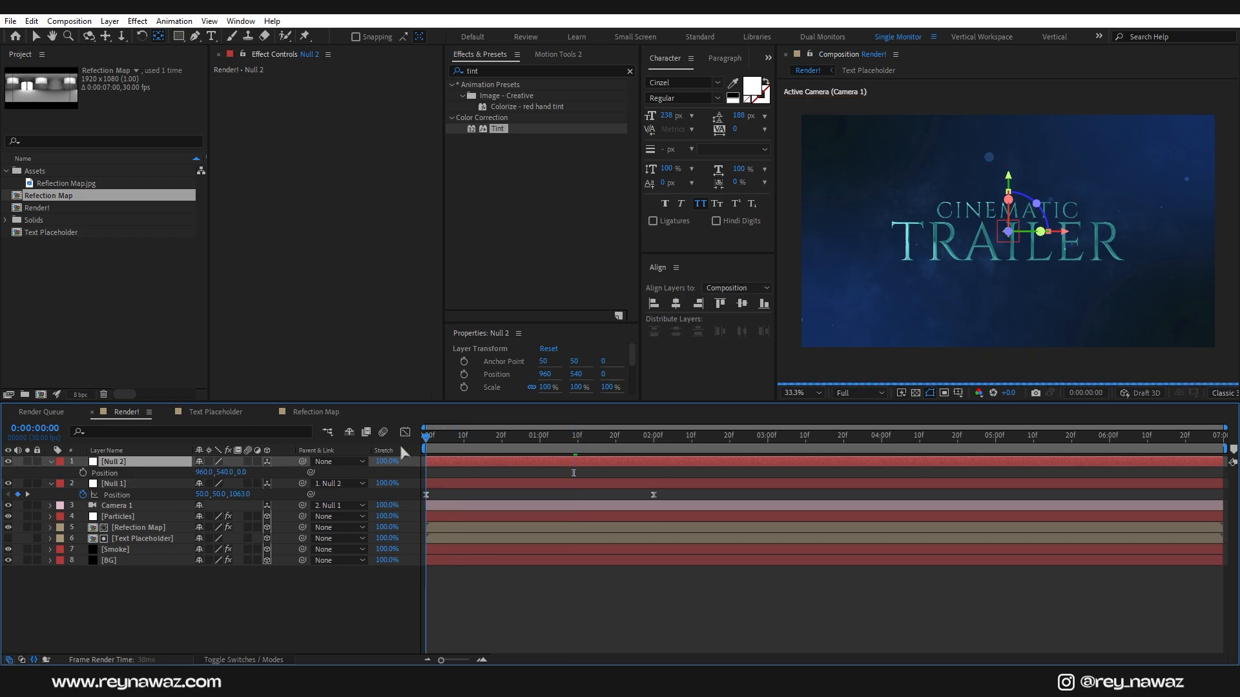
{"action": "left_click", "coordinate": [82, 472]}
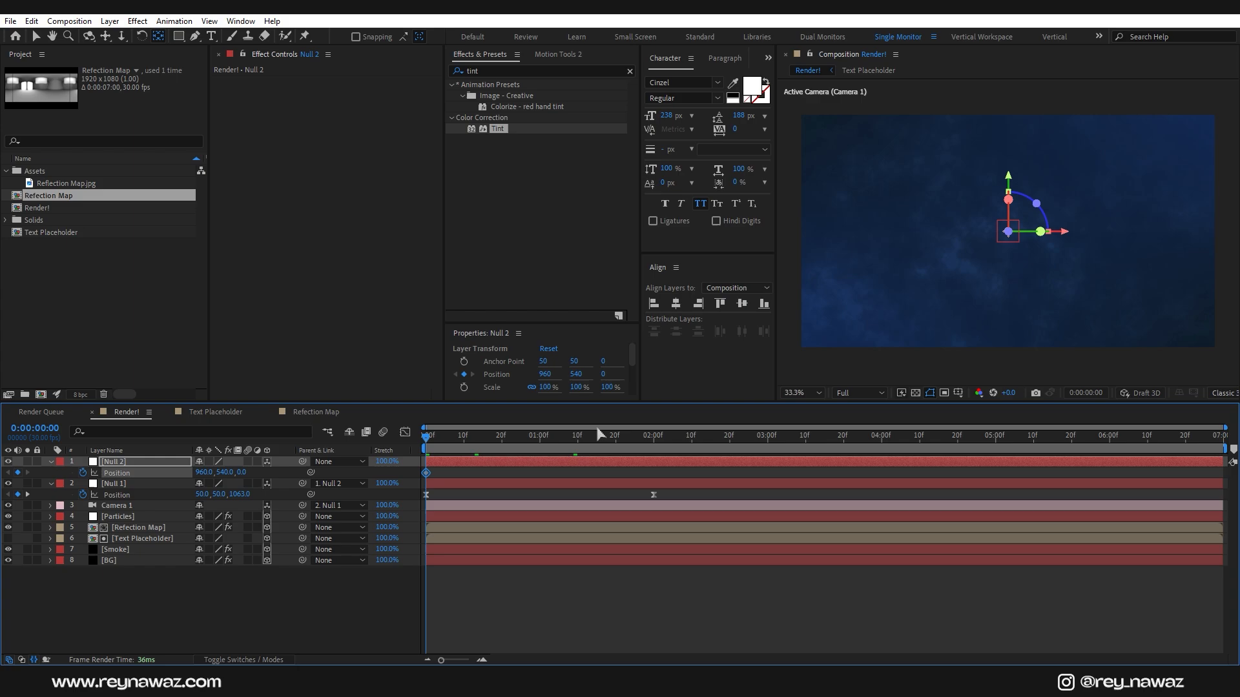
Set Null 2's Z position to 200 at the composition's last frame and preview the animation from the start
{"action": "key", "text": "End"}
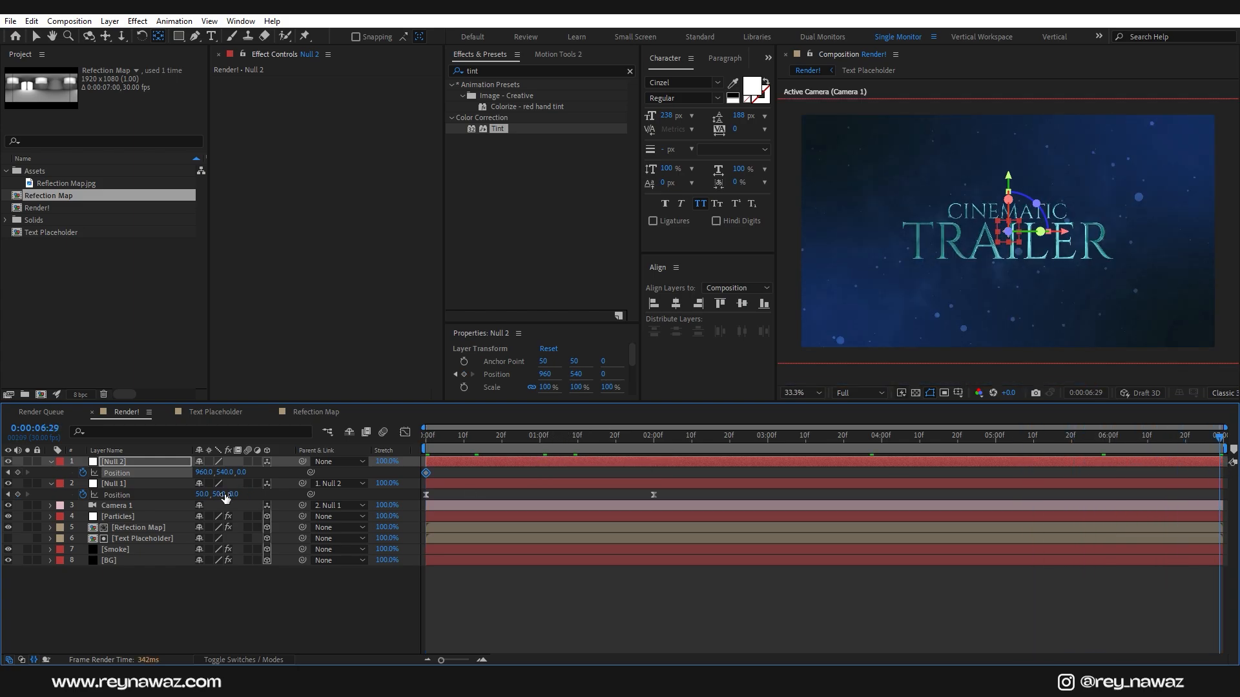
{"action": "left_click_drag", "start_coordinate": [245, 473], "coordinate": [84, 483]}
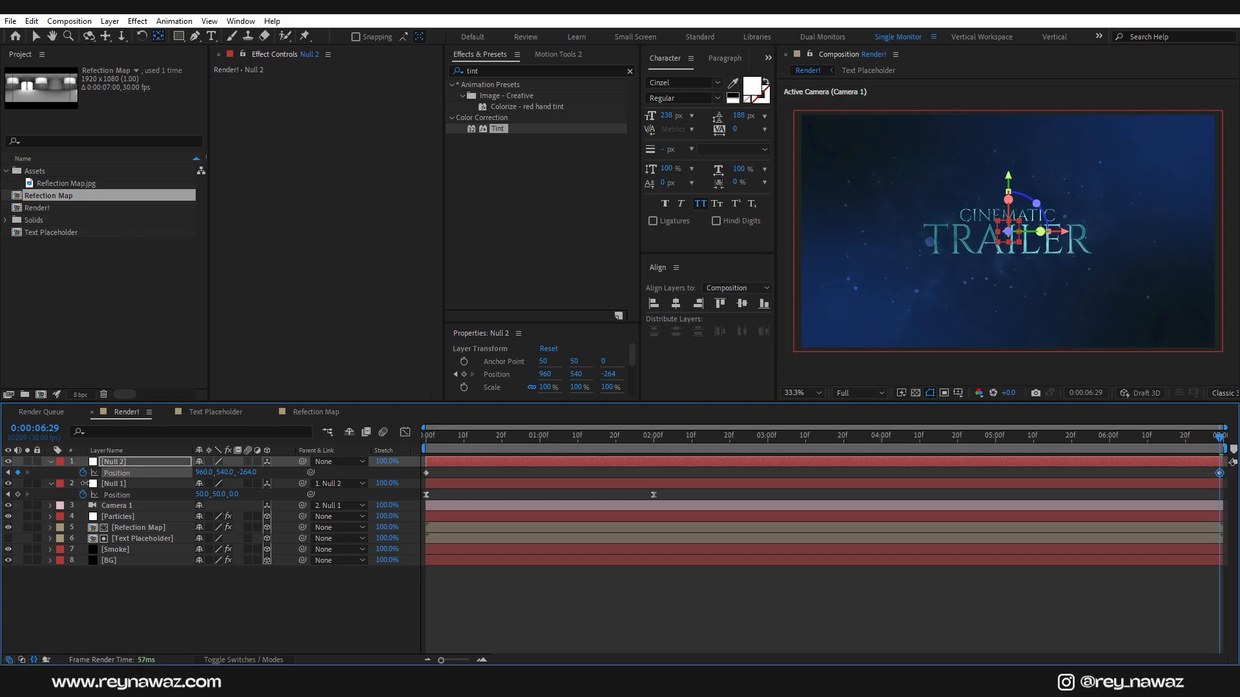
{"action": "left_click", "coordinate": [247, 473]}
{"action": "type", "text": "200"}
{"action": "key", "text": "Return"}
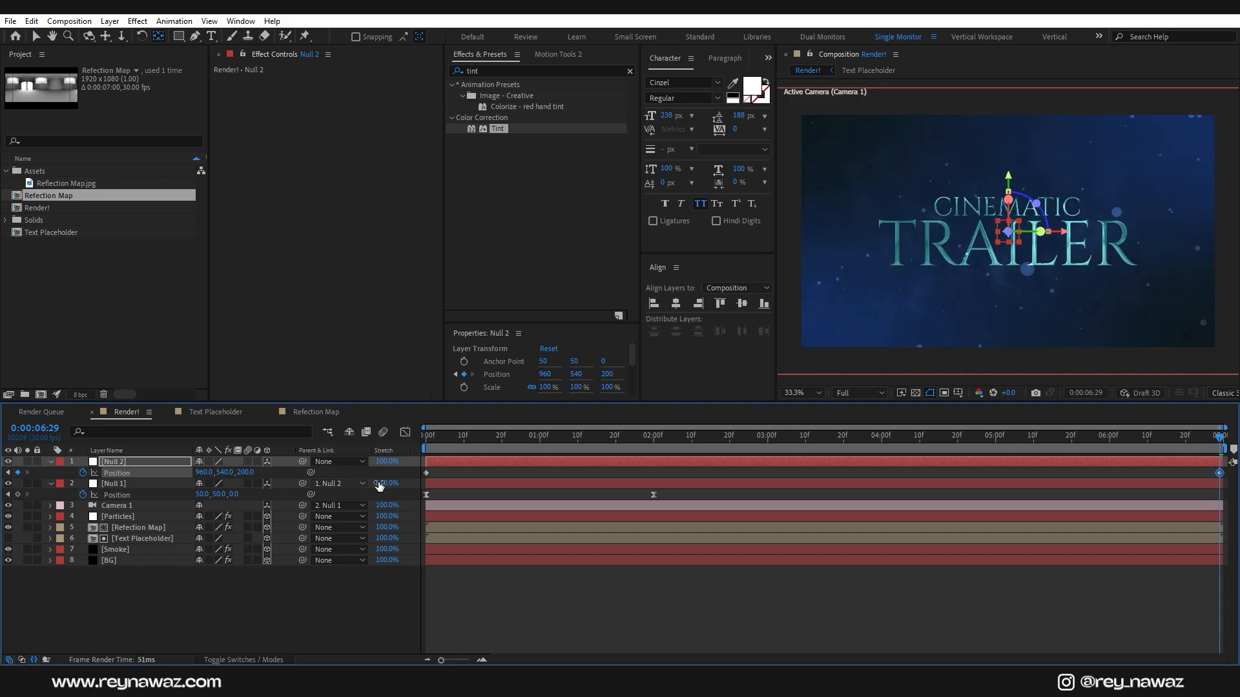
{"action": "key", "text": "Home"}
{"action": "key", "text": "space"}
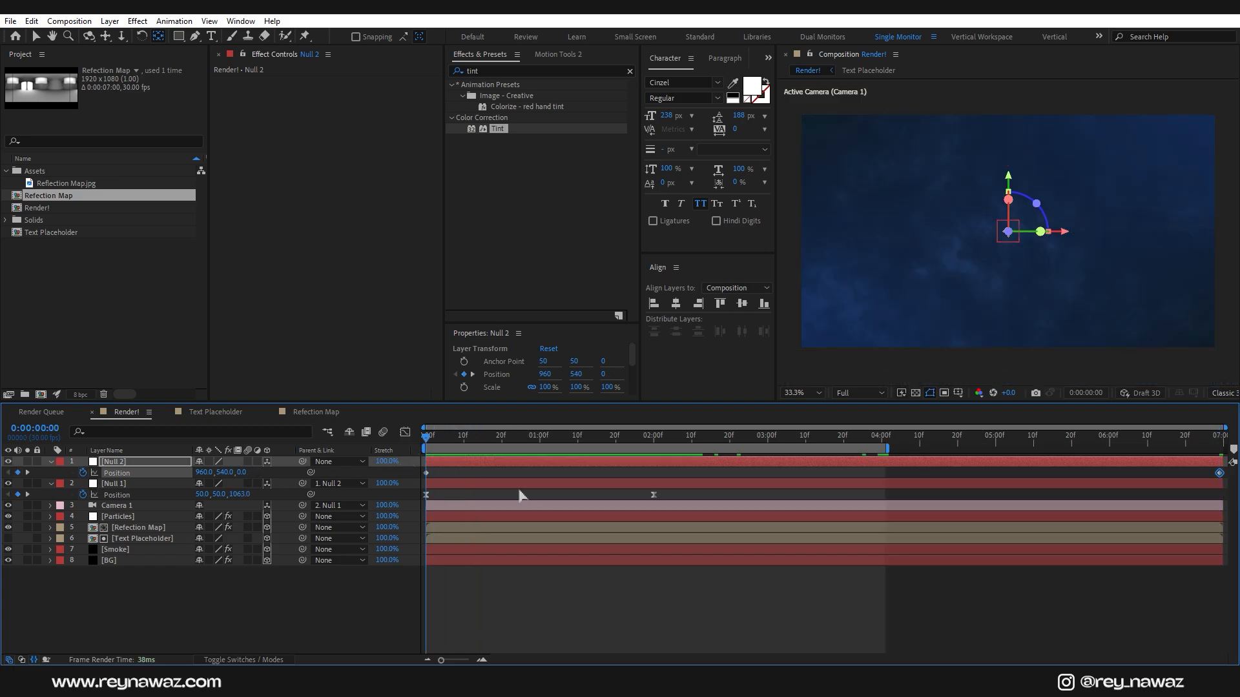